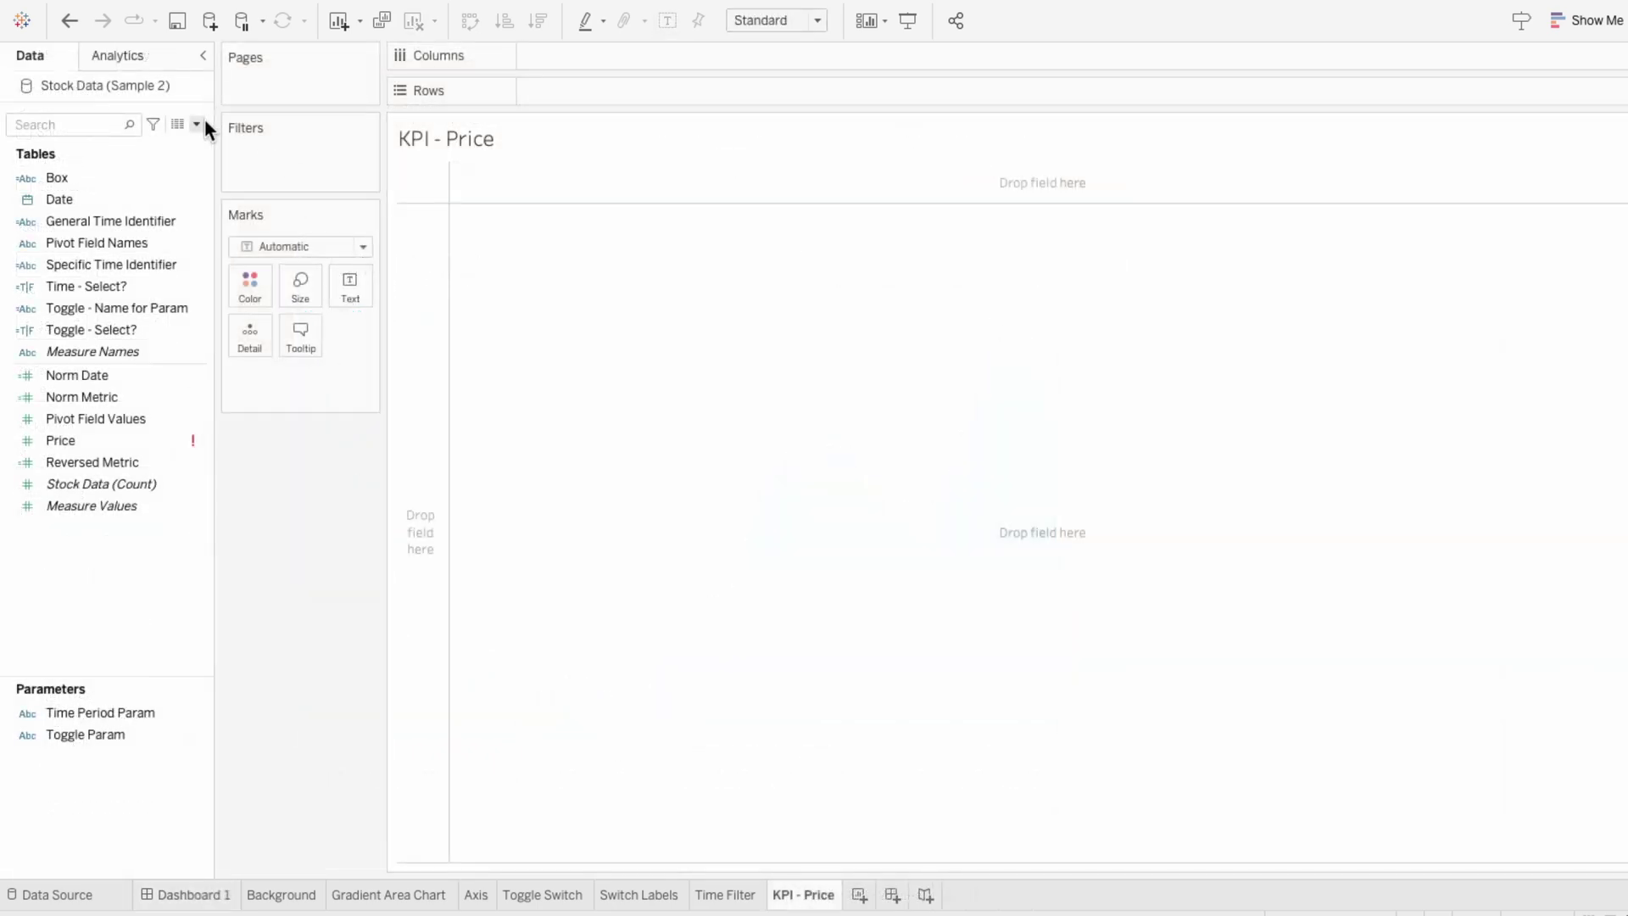
Create a new calculated field named Price - YTD from the Data pane menu.
click(197, 124)
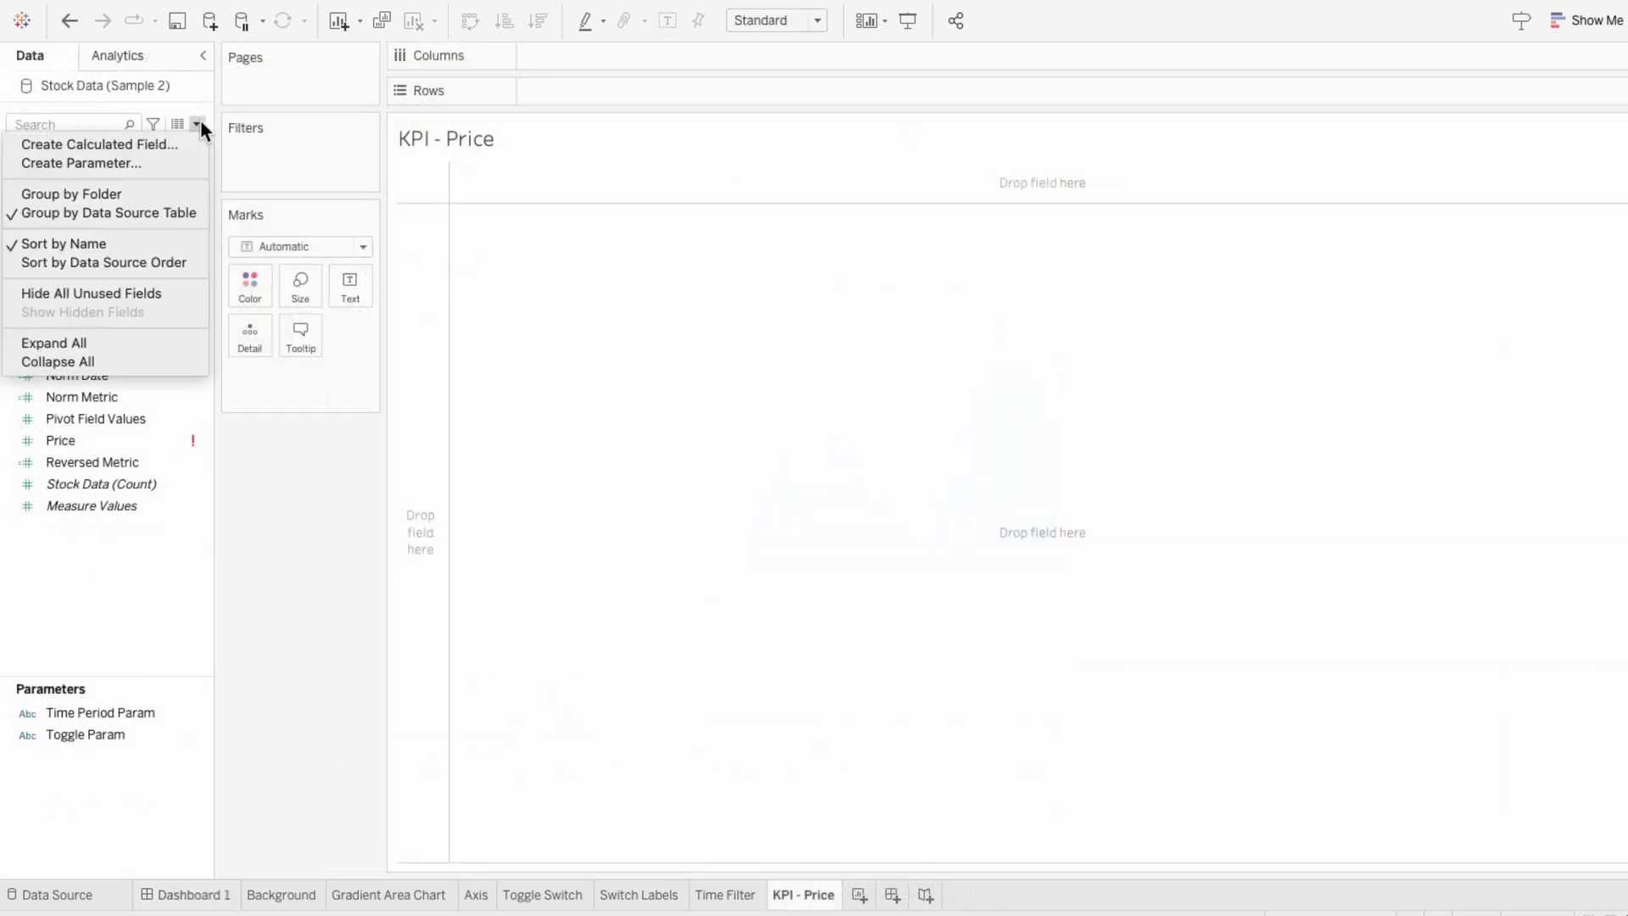
click(197, 139)
text(Pri)
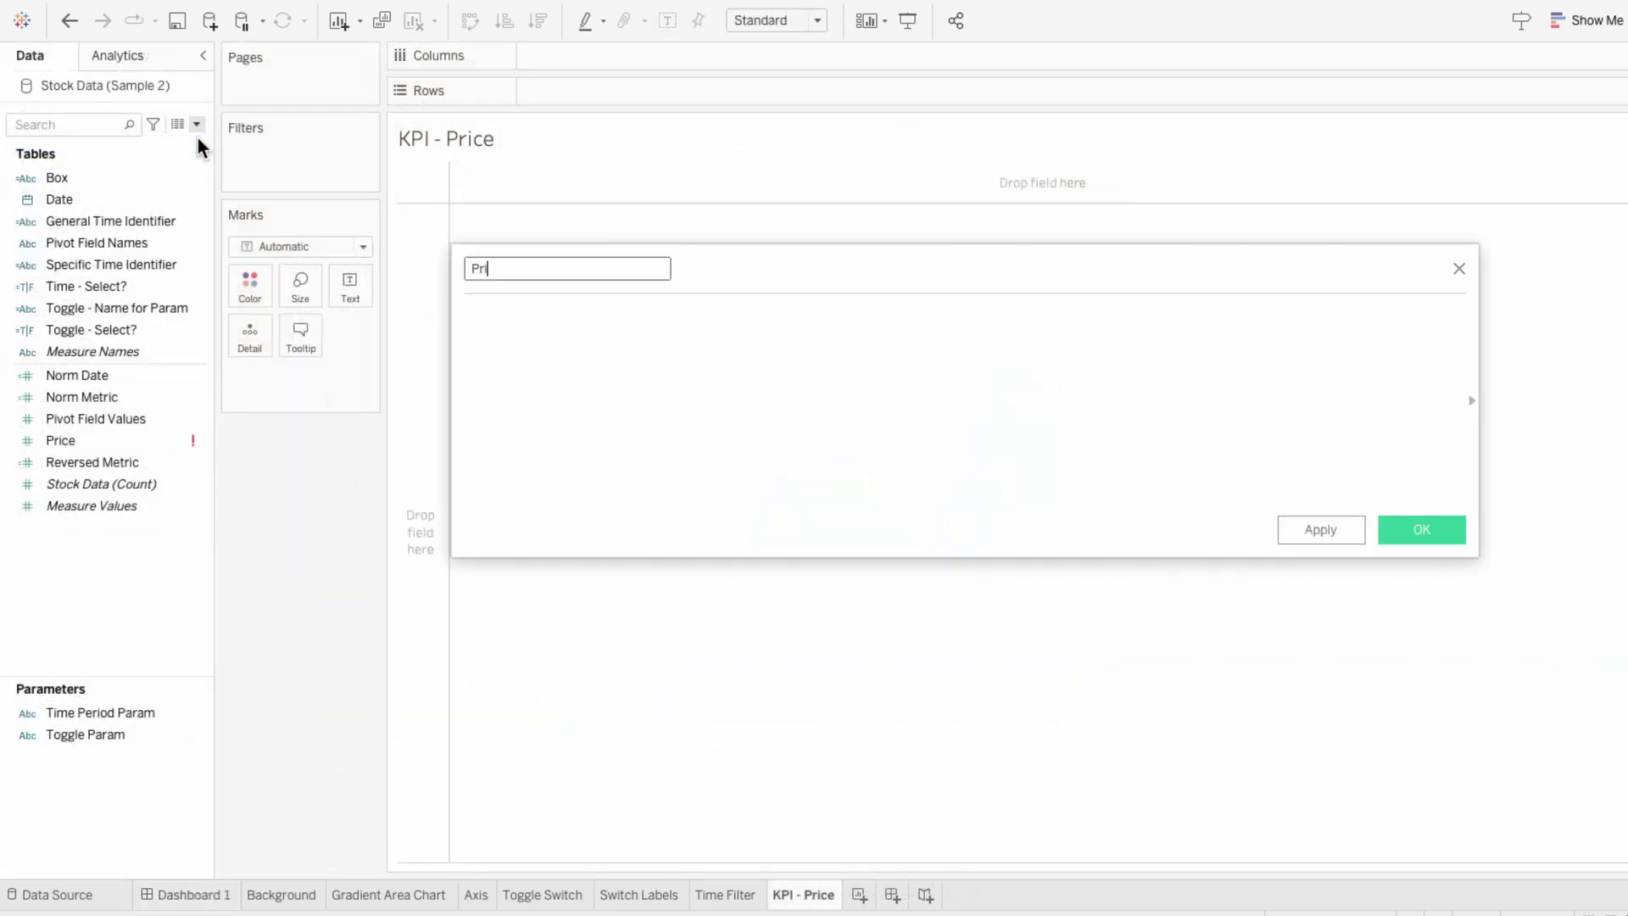
text(ce - YTD)
key(Tab)
Enter {FIXED: SUM(IF [Date] = TODAY() AND [Pivot Field Names] = "Price" THEN [Pivot Field Values] END)}.
text({FIXED)
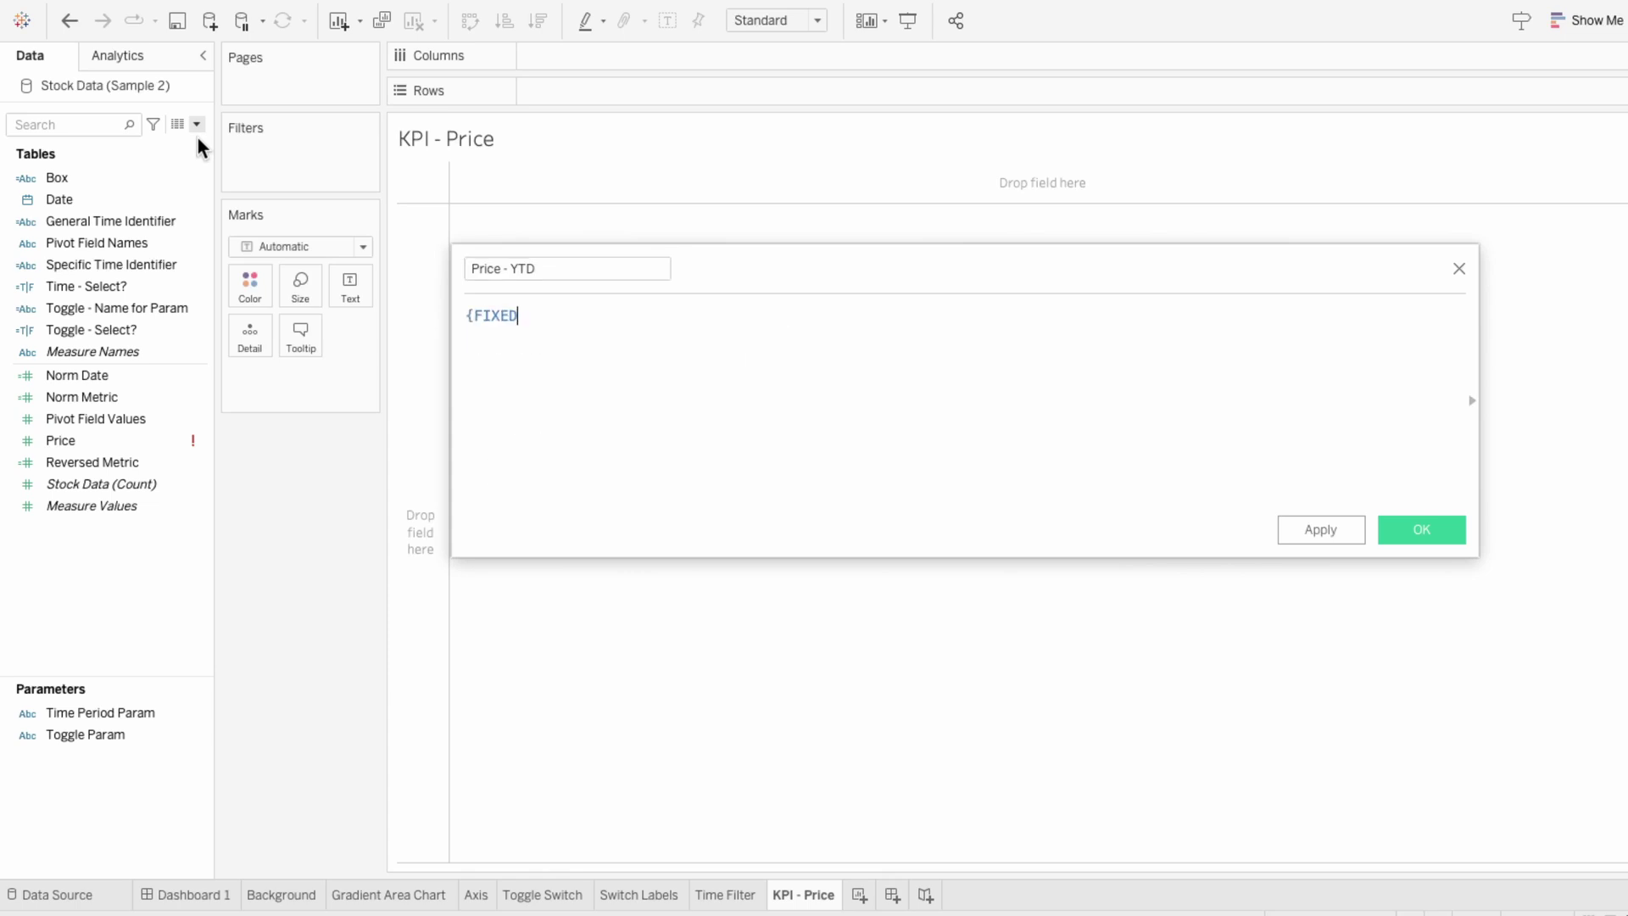
text(: )
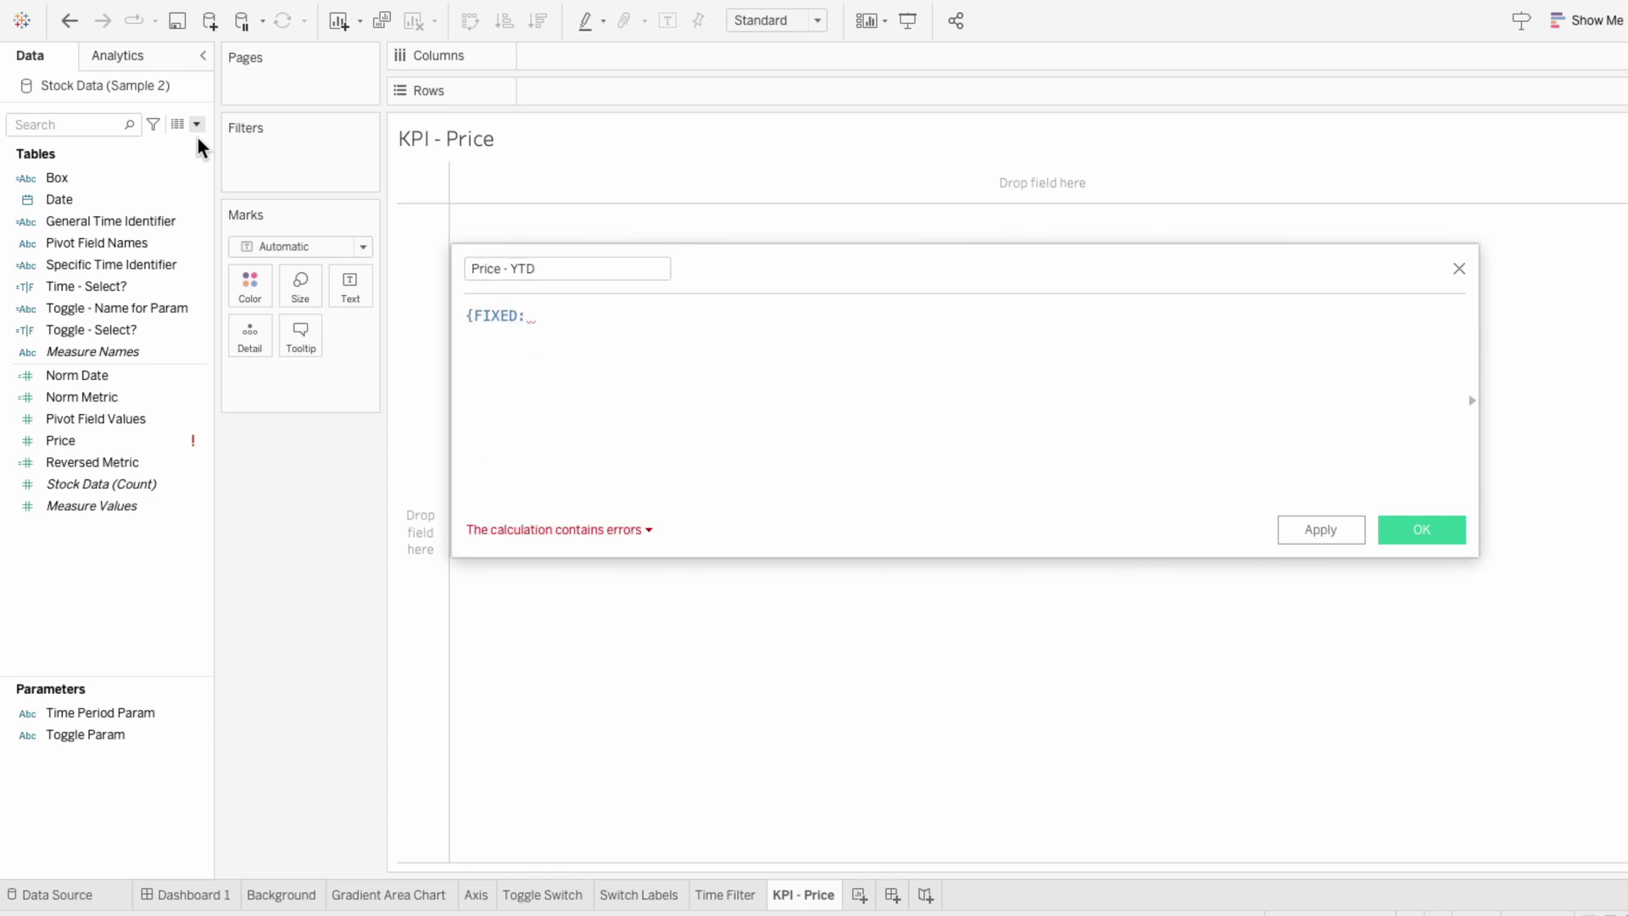
text(SUM(IF )
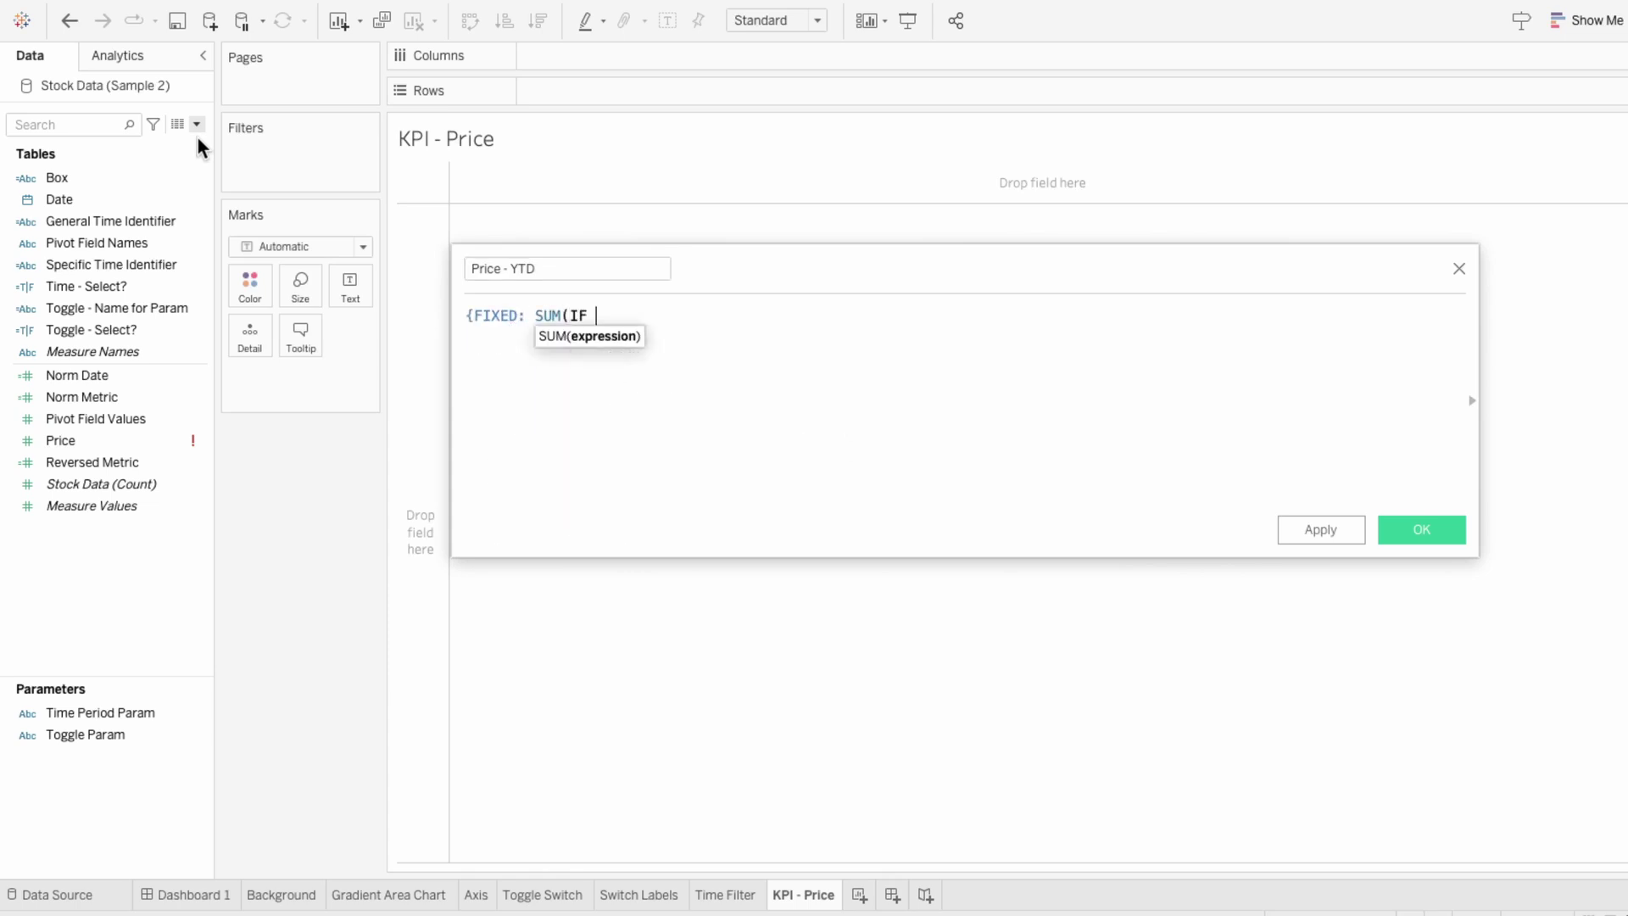
text([Date] = TO)
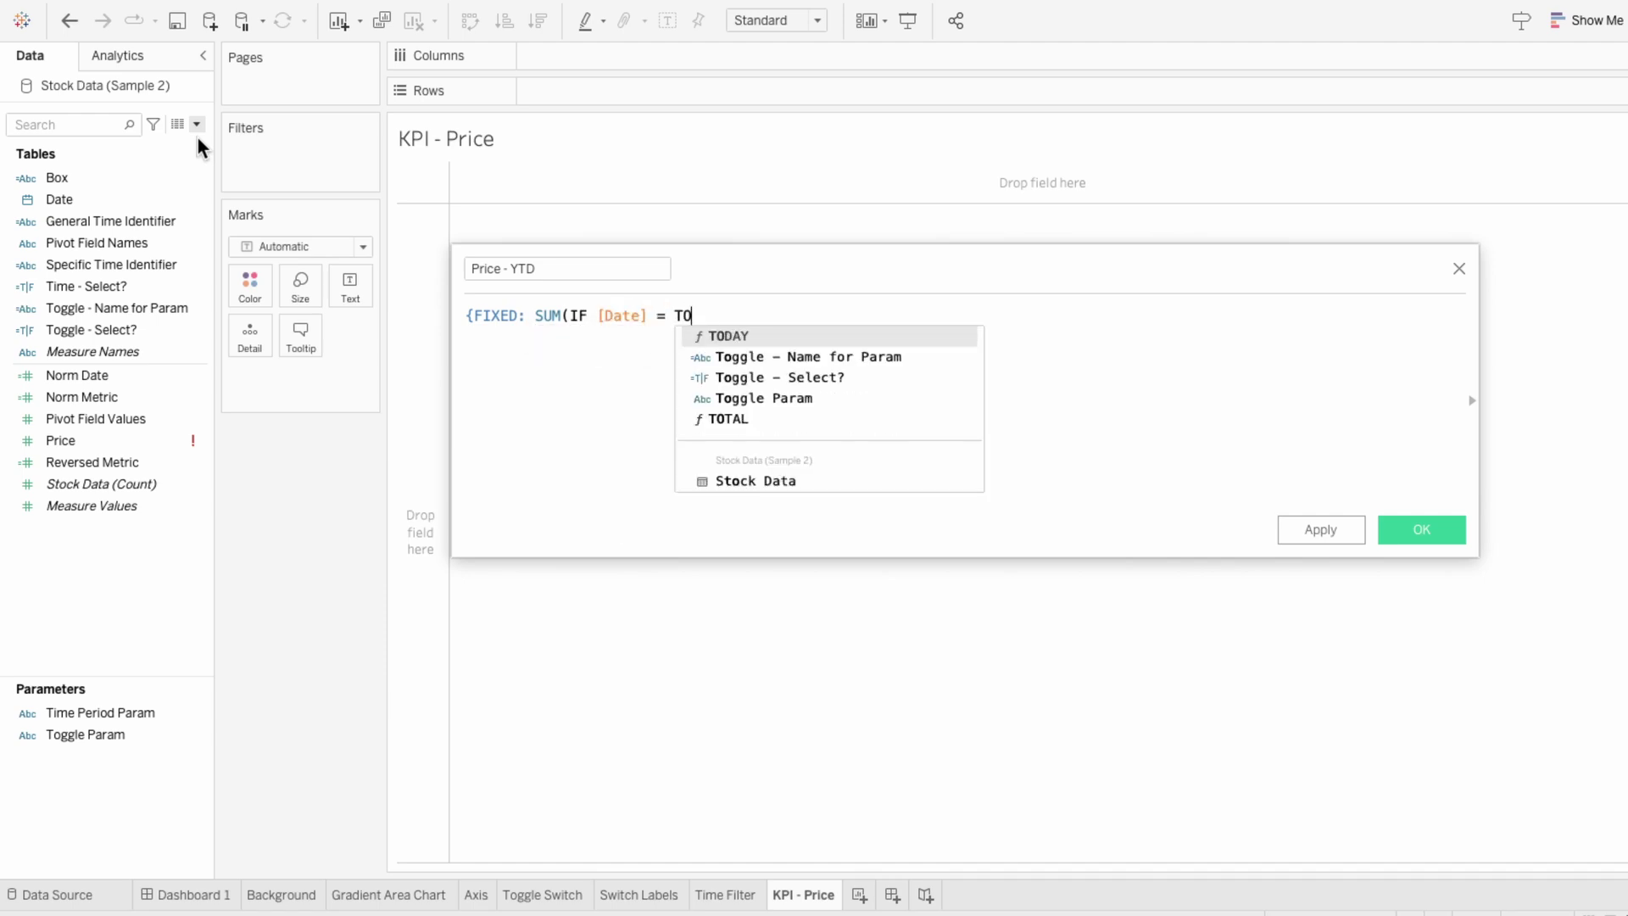
text(DAY() AND pivo)
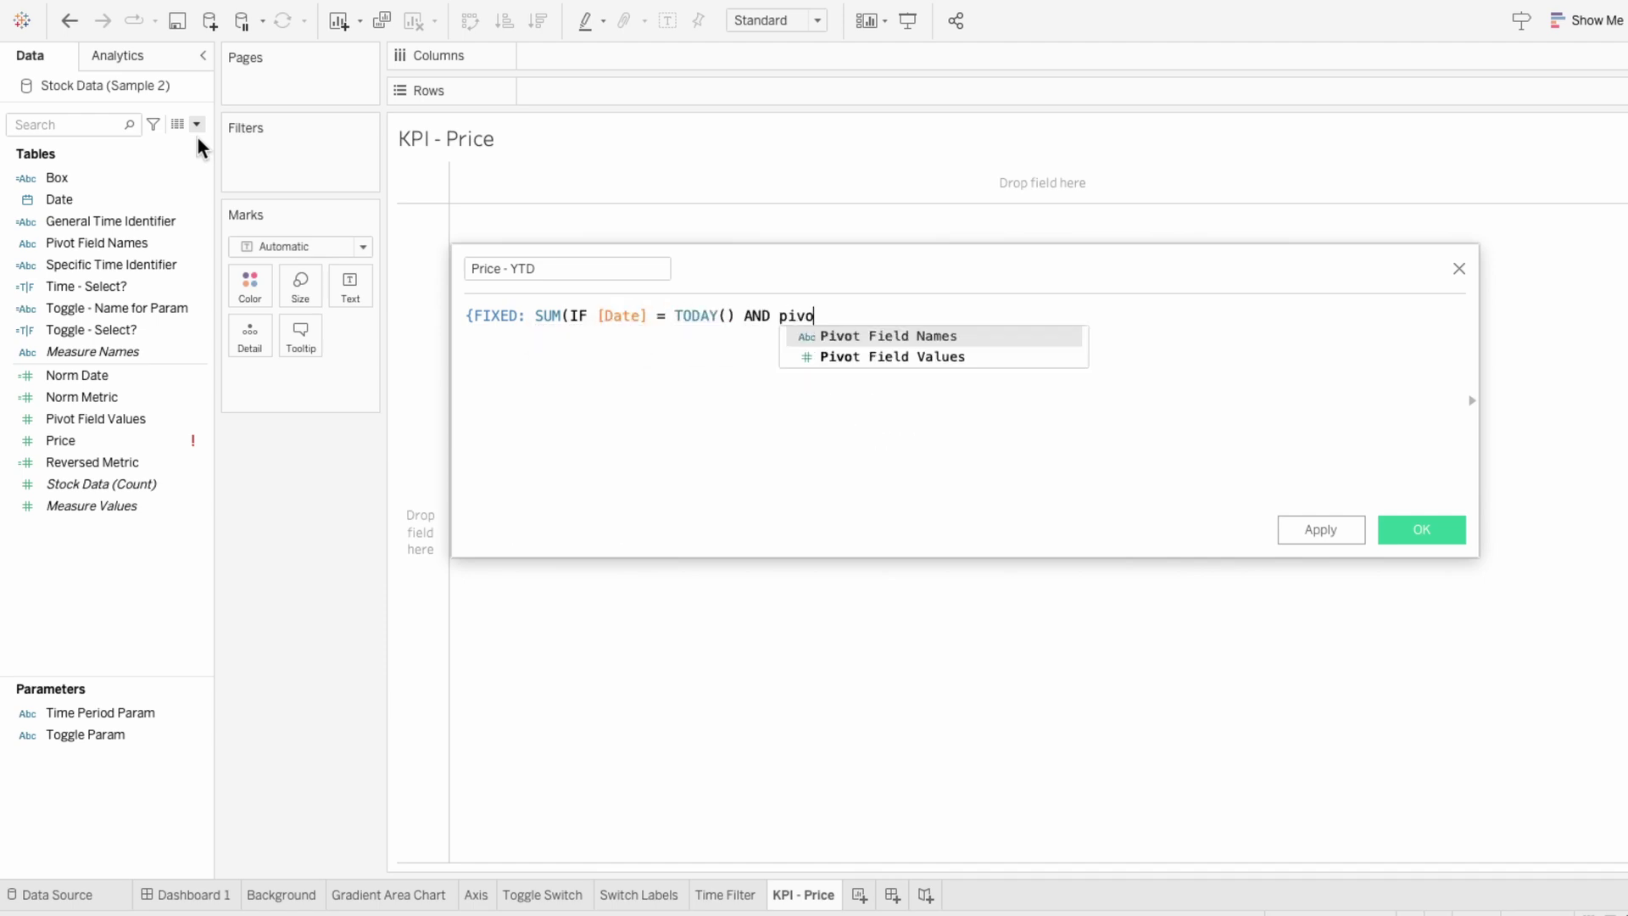
key(Return)
text(= "P)
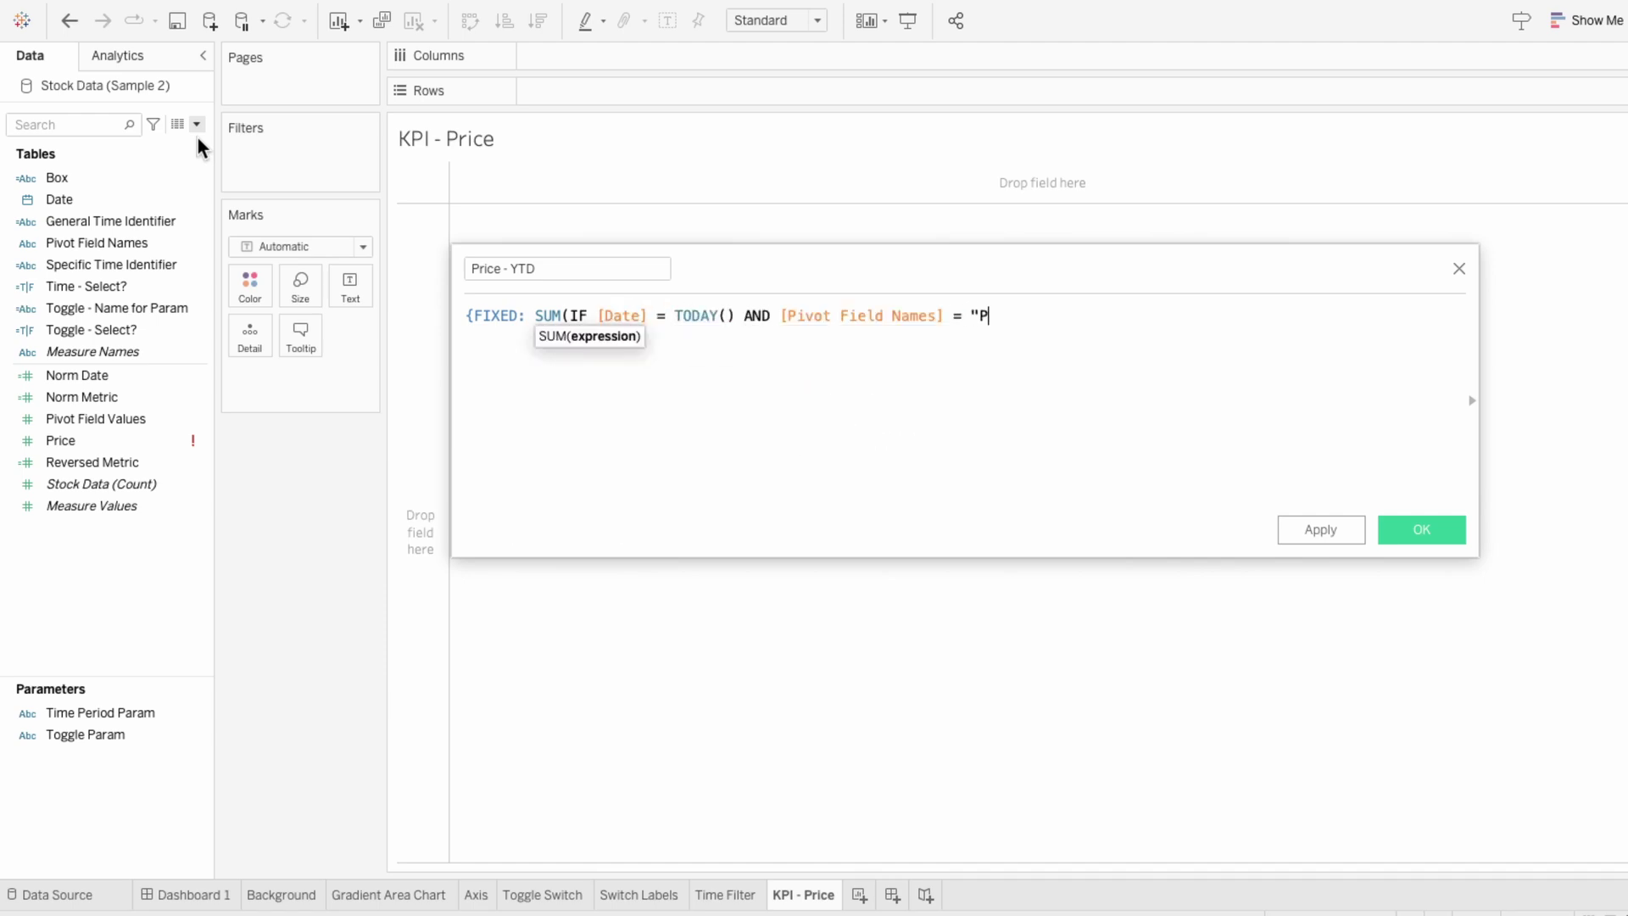
text(rice" THEN pivot)
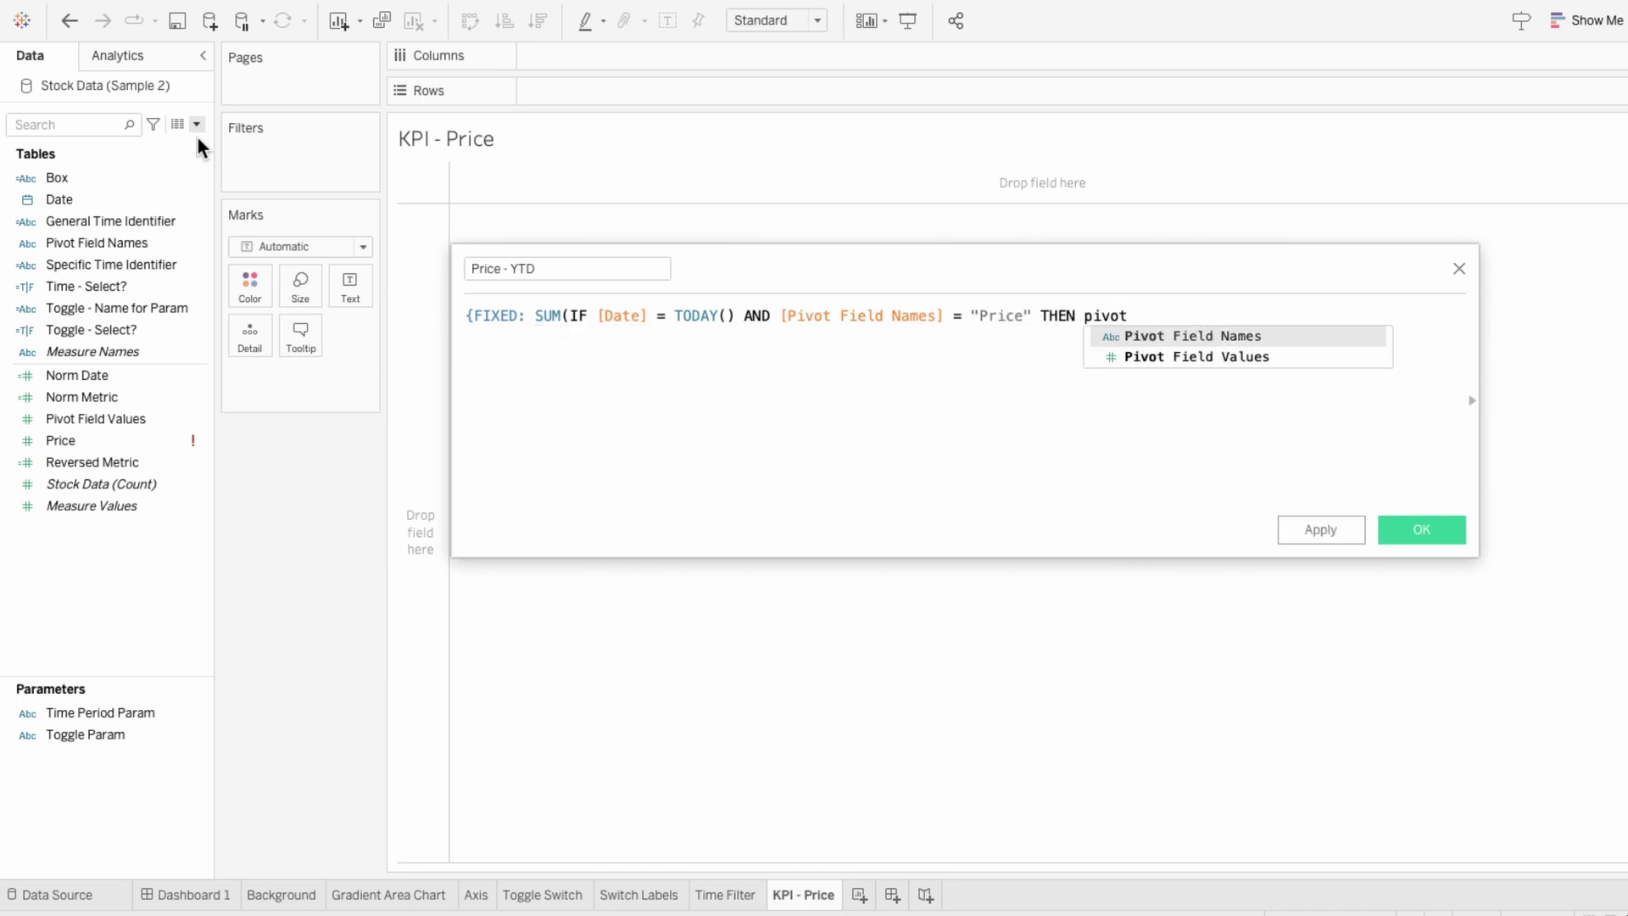
key(Down)
key(Return)
text(END)
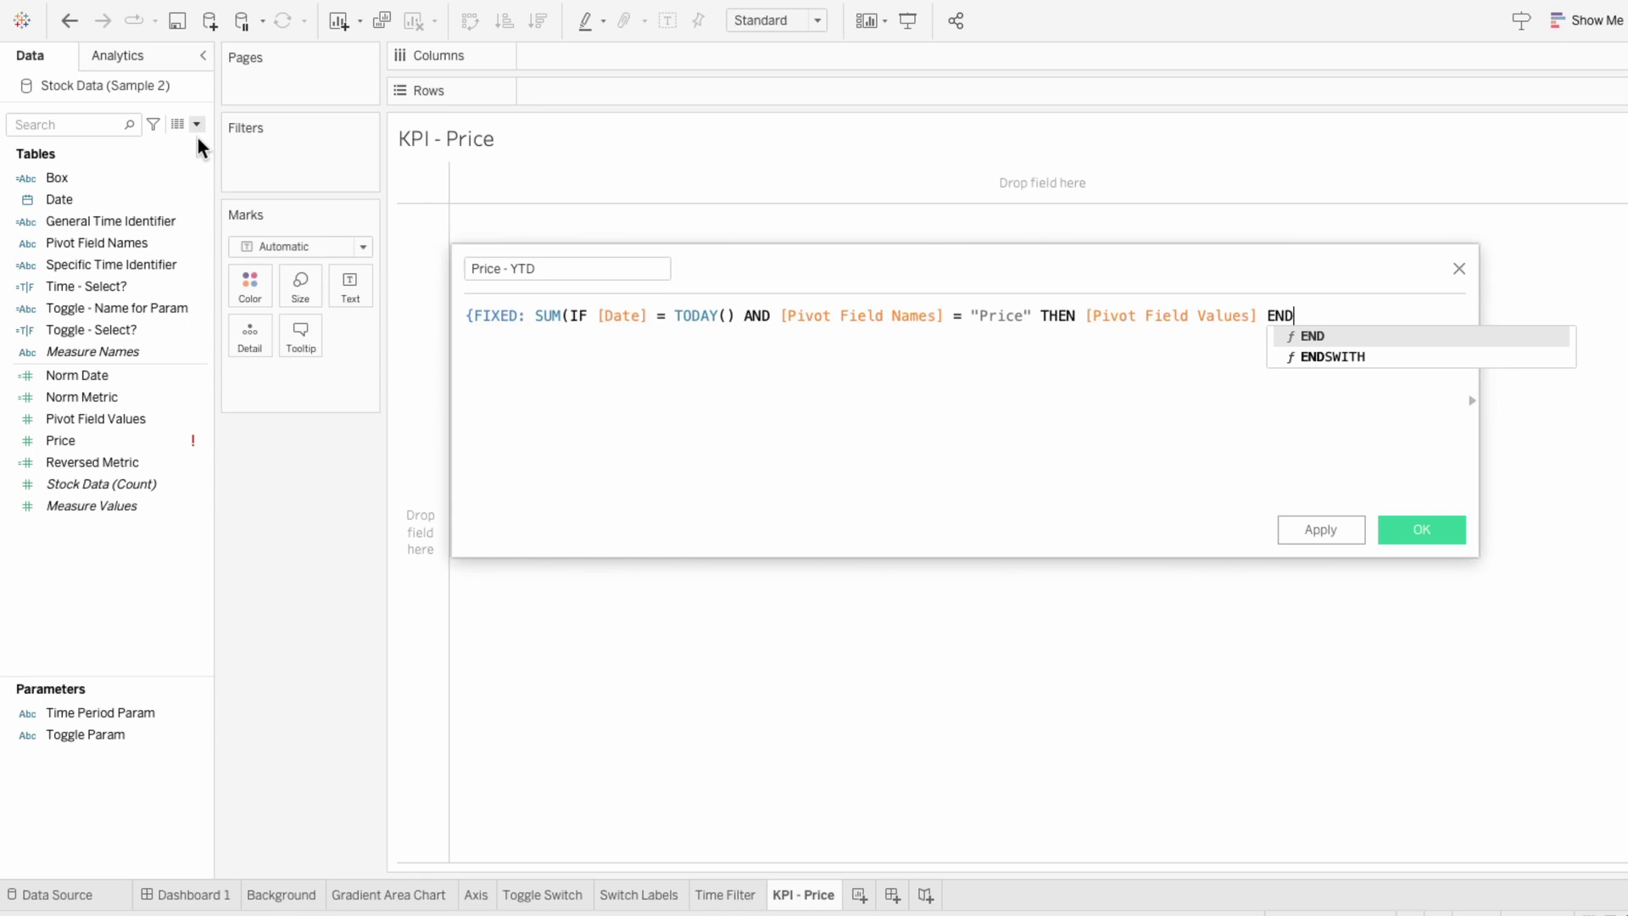
text()})
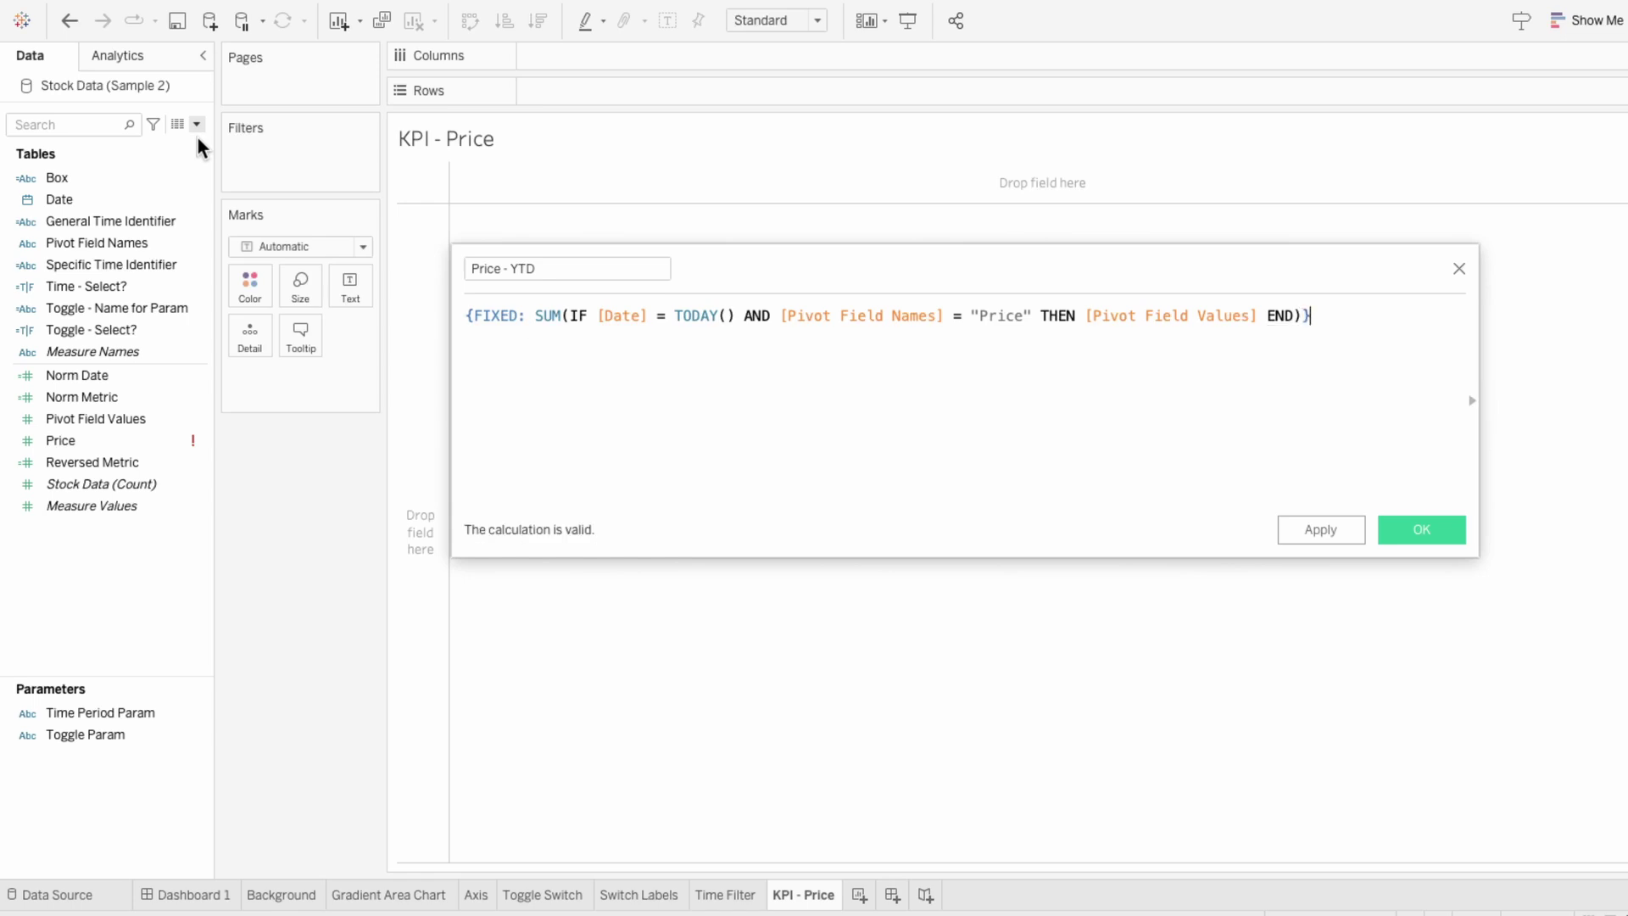
Add a line subtracting the year-start price FIXED SUM using DATETRUNC('year', TODAY()), ending with /.
key(Return)
text(- {FIXED: )
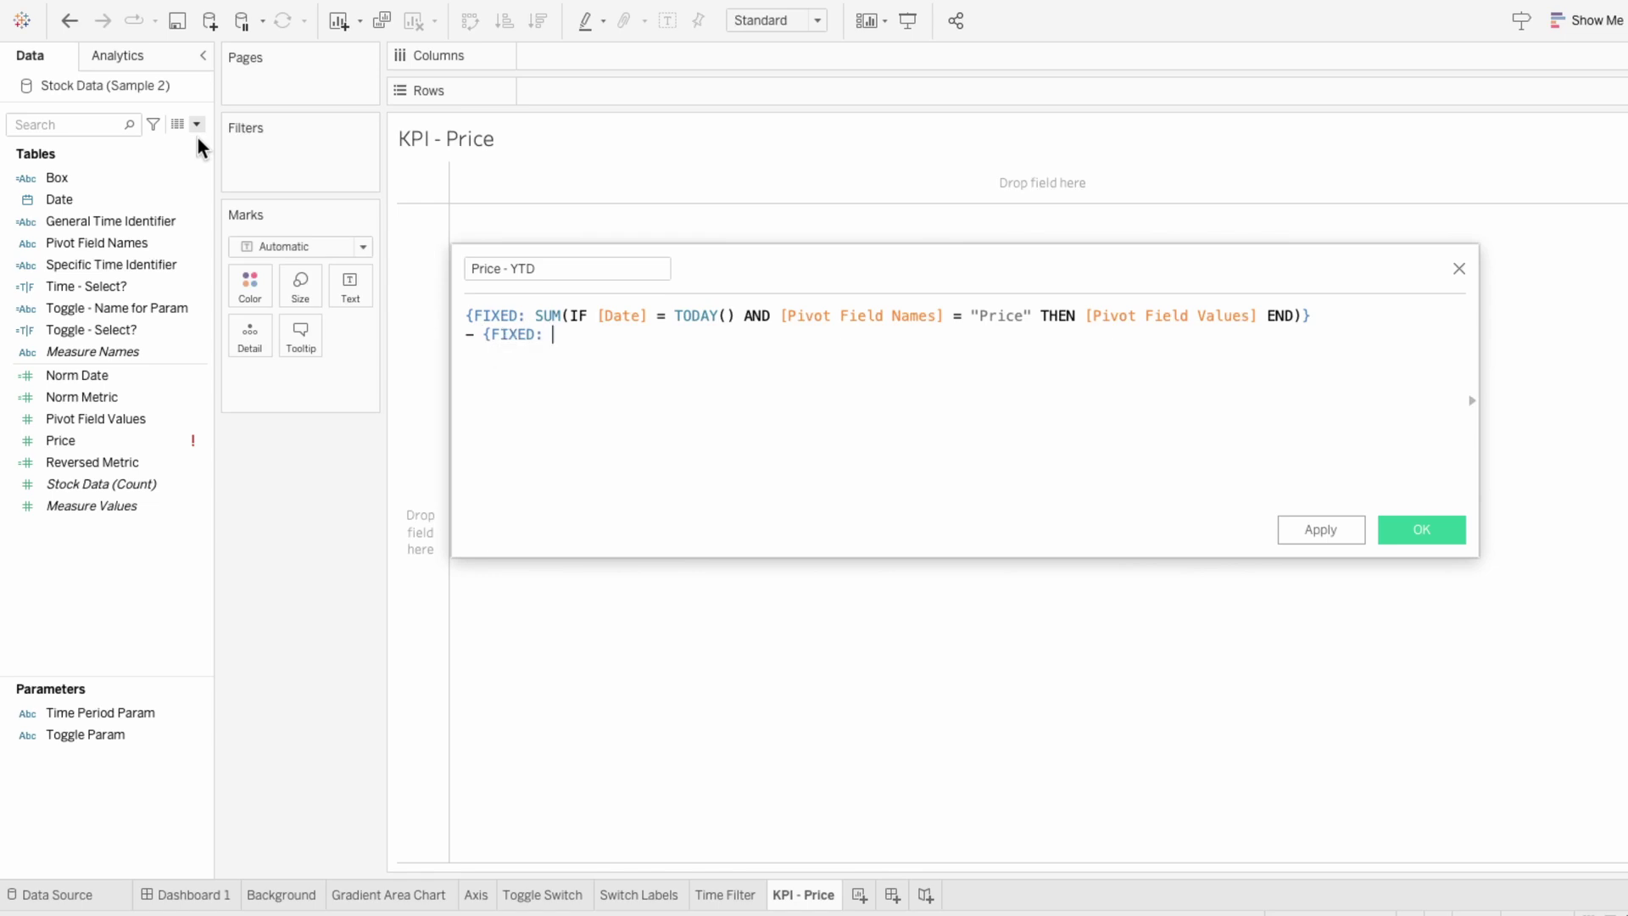
text(SUM()
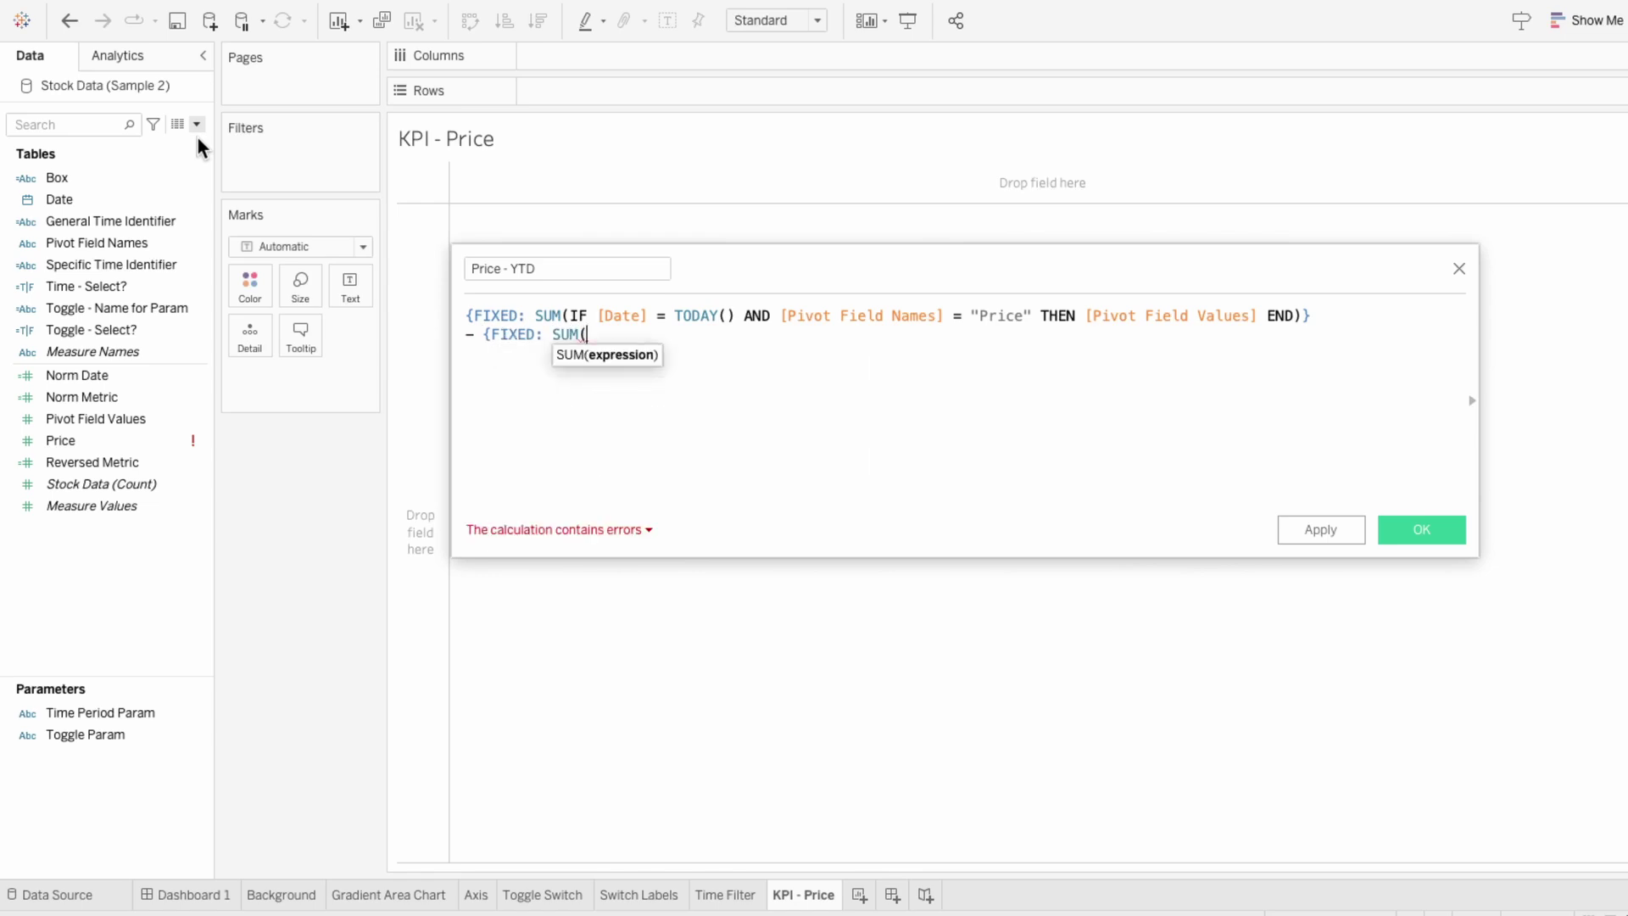
text(IF [Date] = )
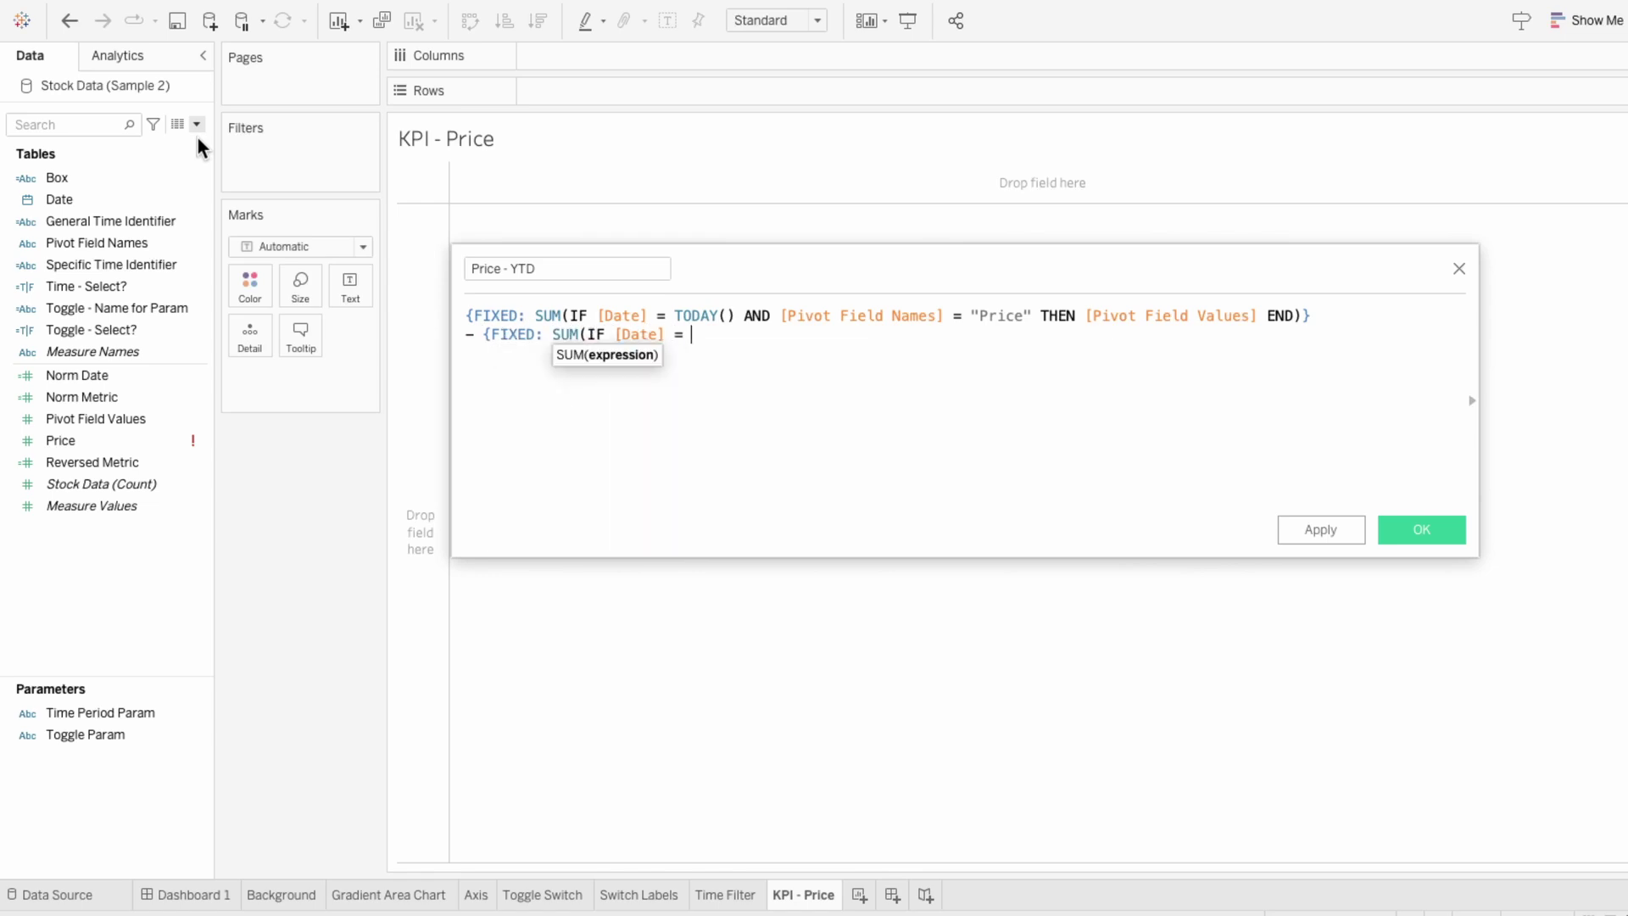
text(DATETR)
key(Return)
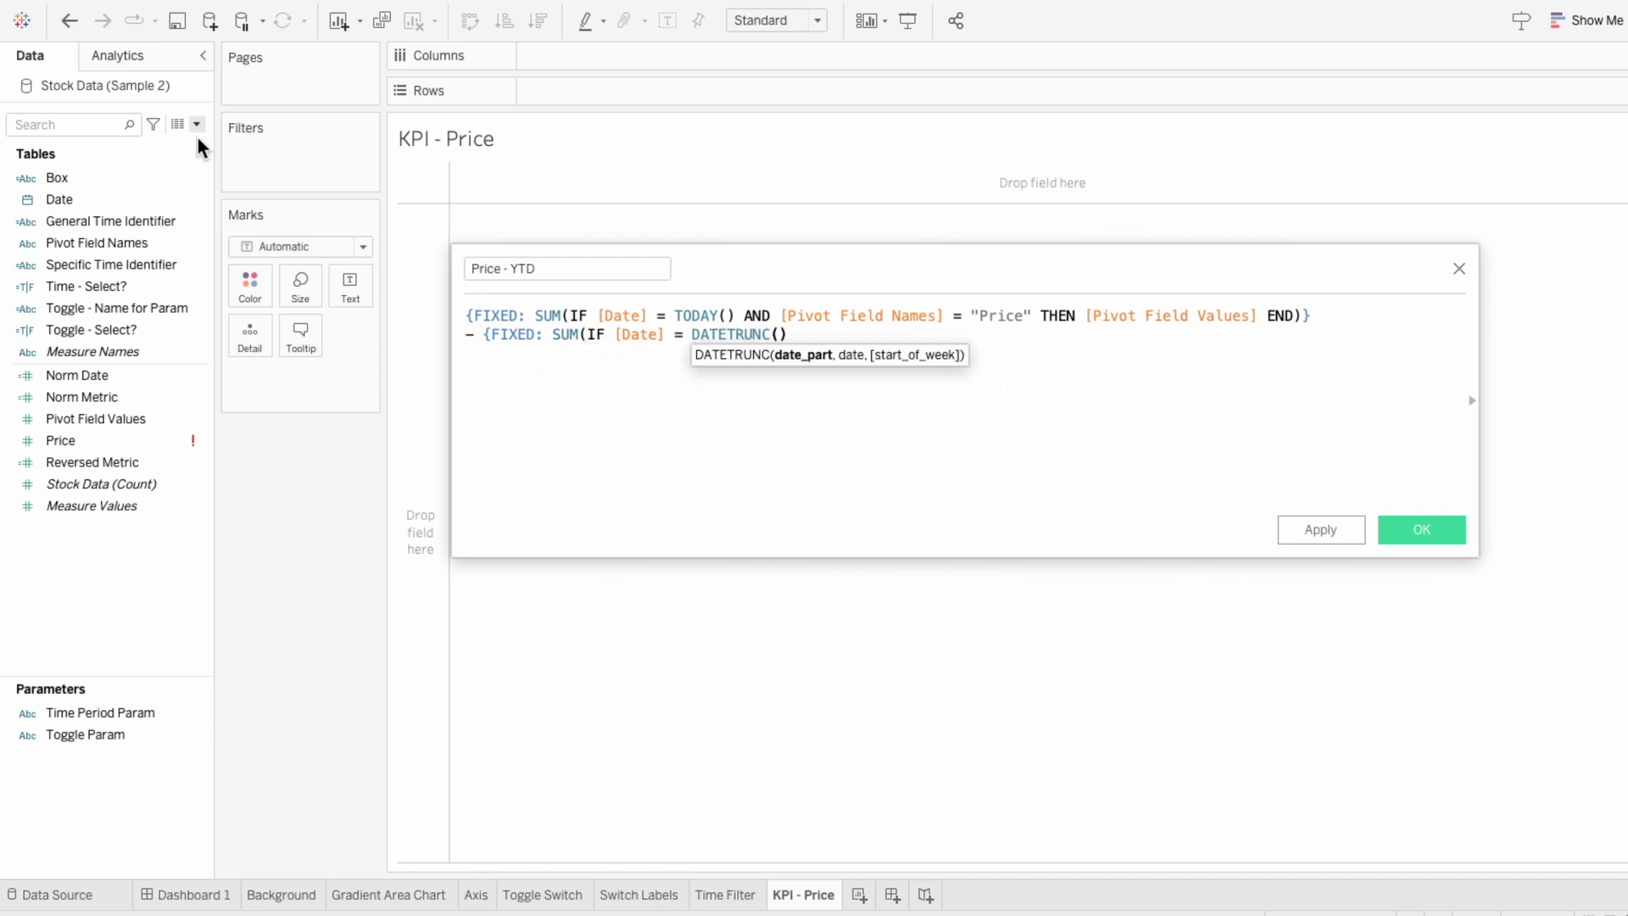
text('year', TODAY)
key(Return)
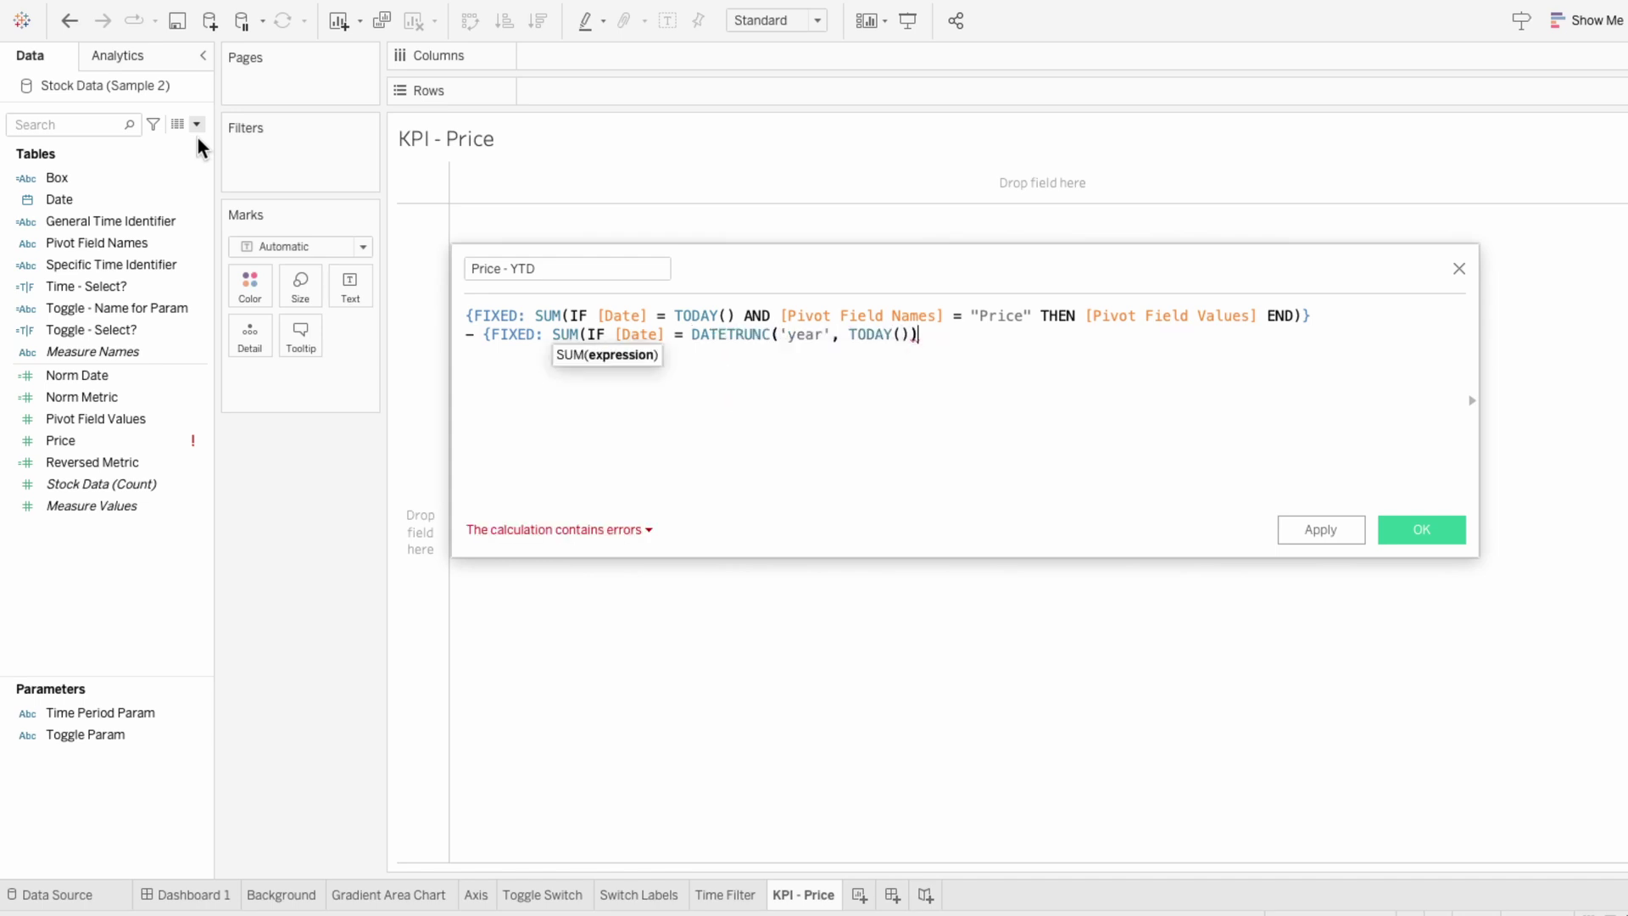
text(AND piv)
key(Return)
text(=)
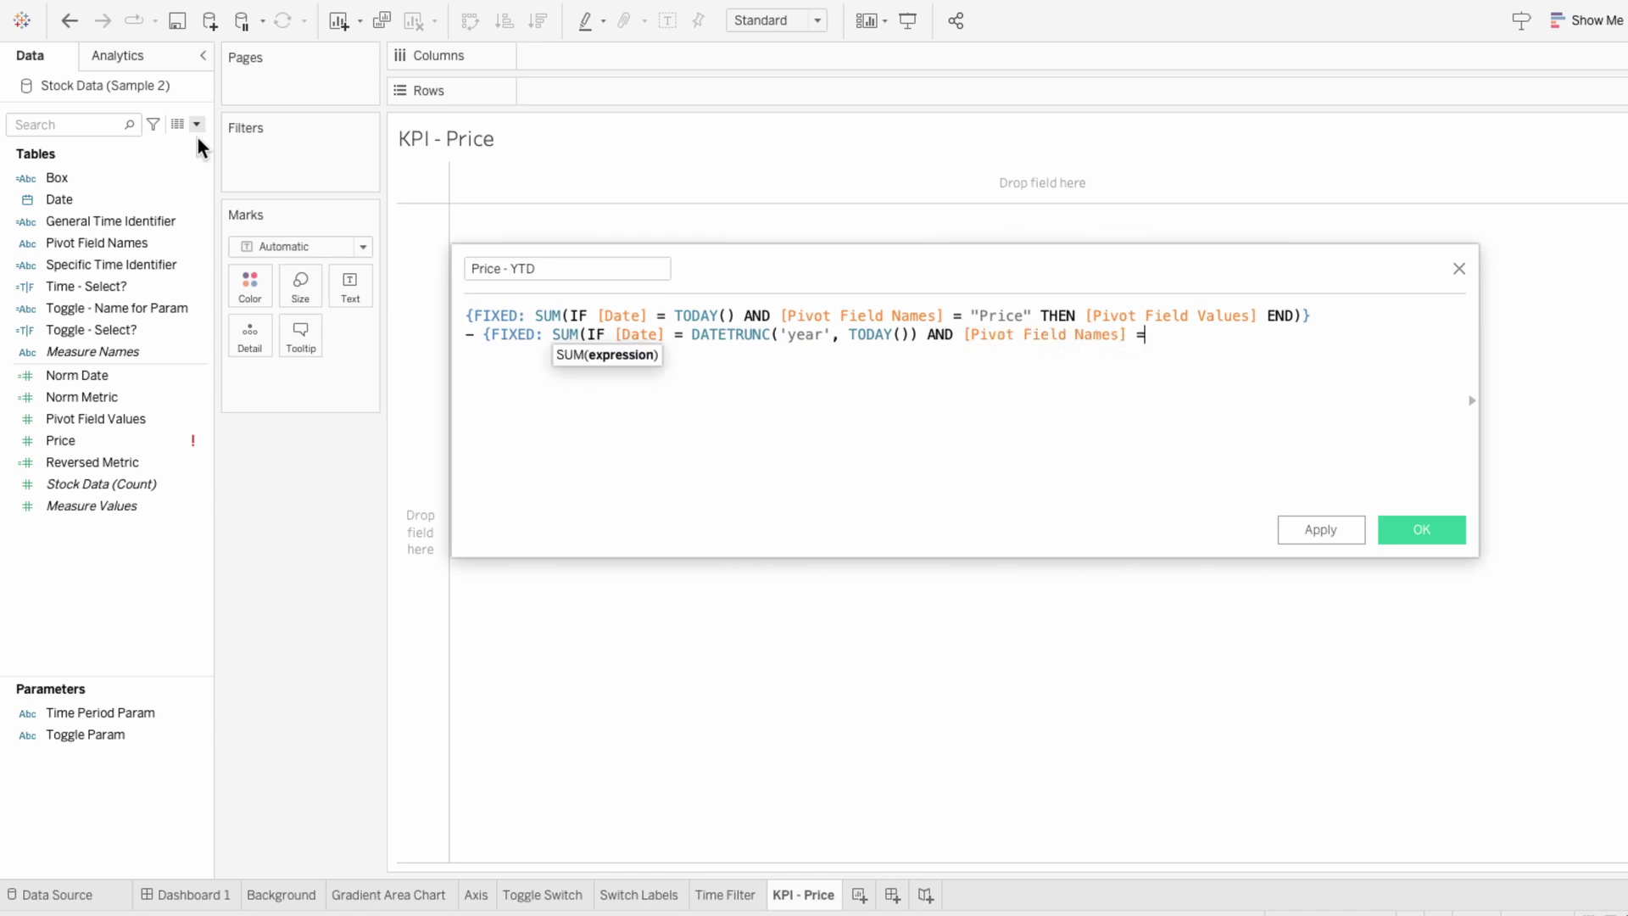
text( "Price" THEN piv)
key(Down)
key(Return)
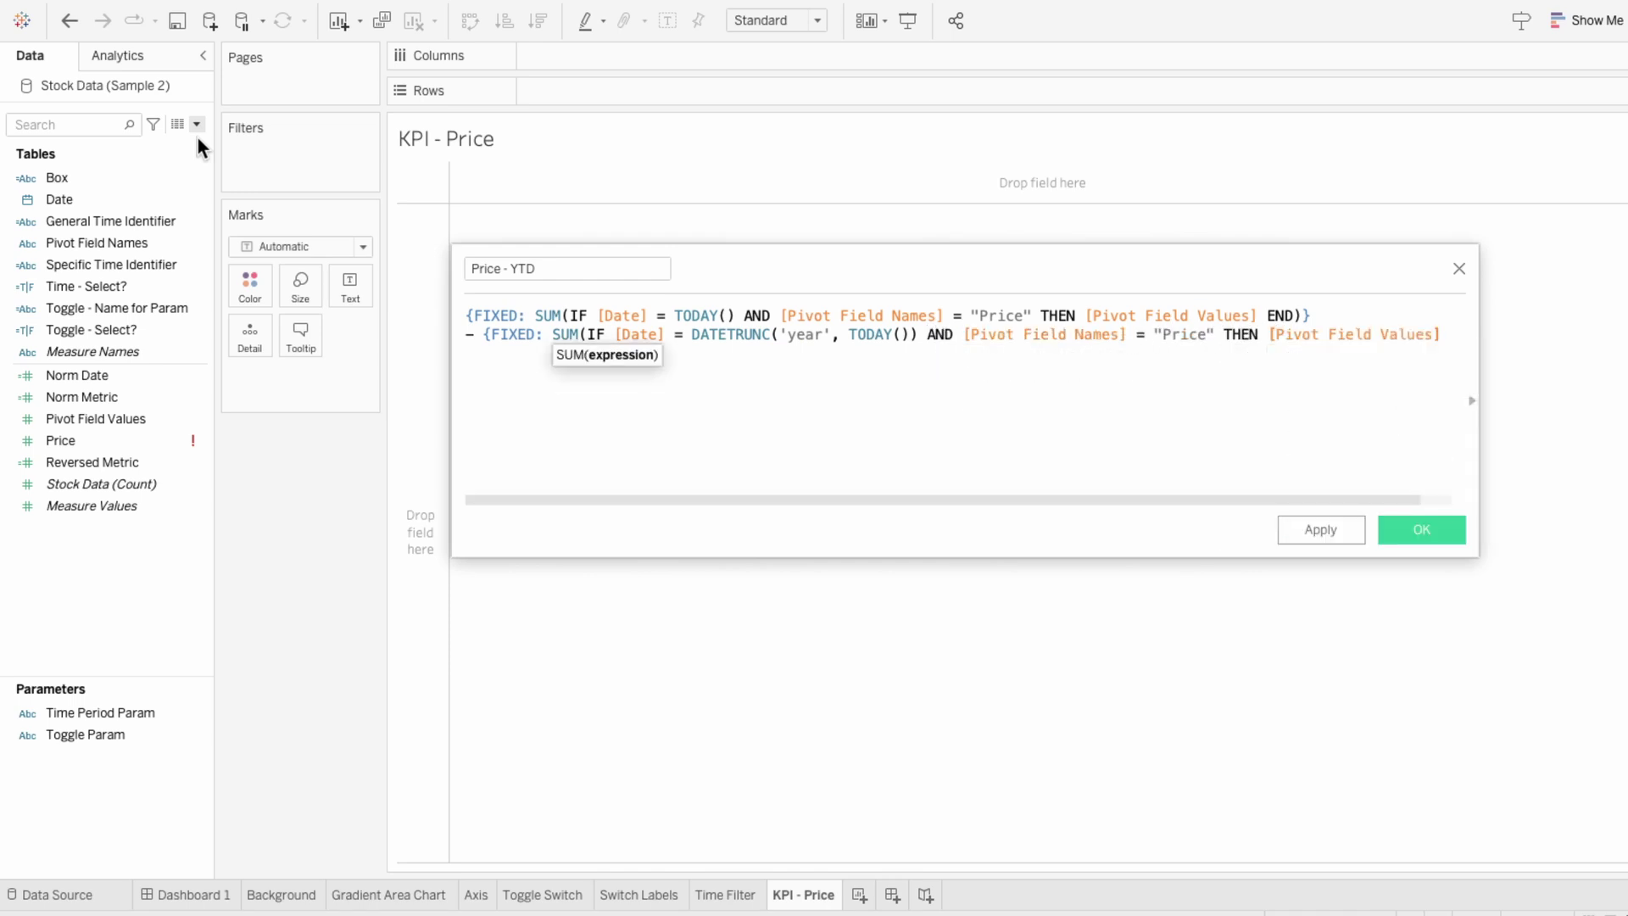
text(END)
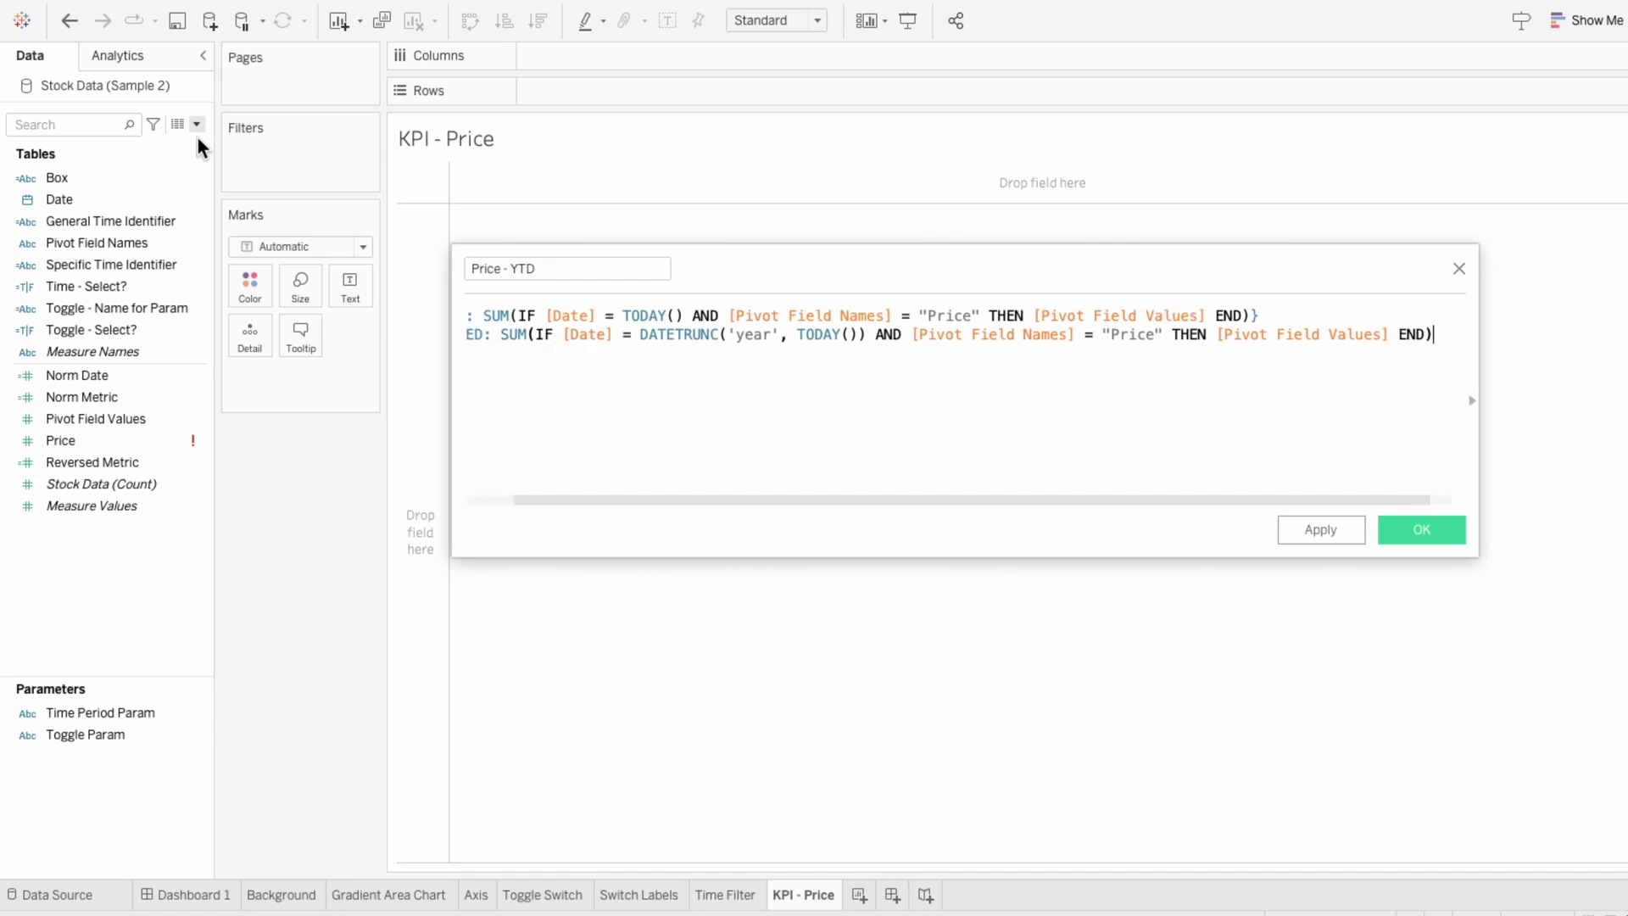
text()})
text( /)
Parenthesize the subtraction, paste the year-start price as divisor, and save Price - YTD.
key(Up)
key(Home)
text(()
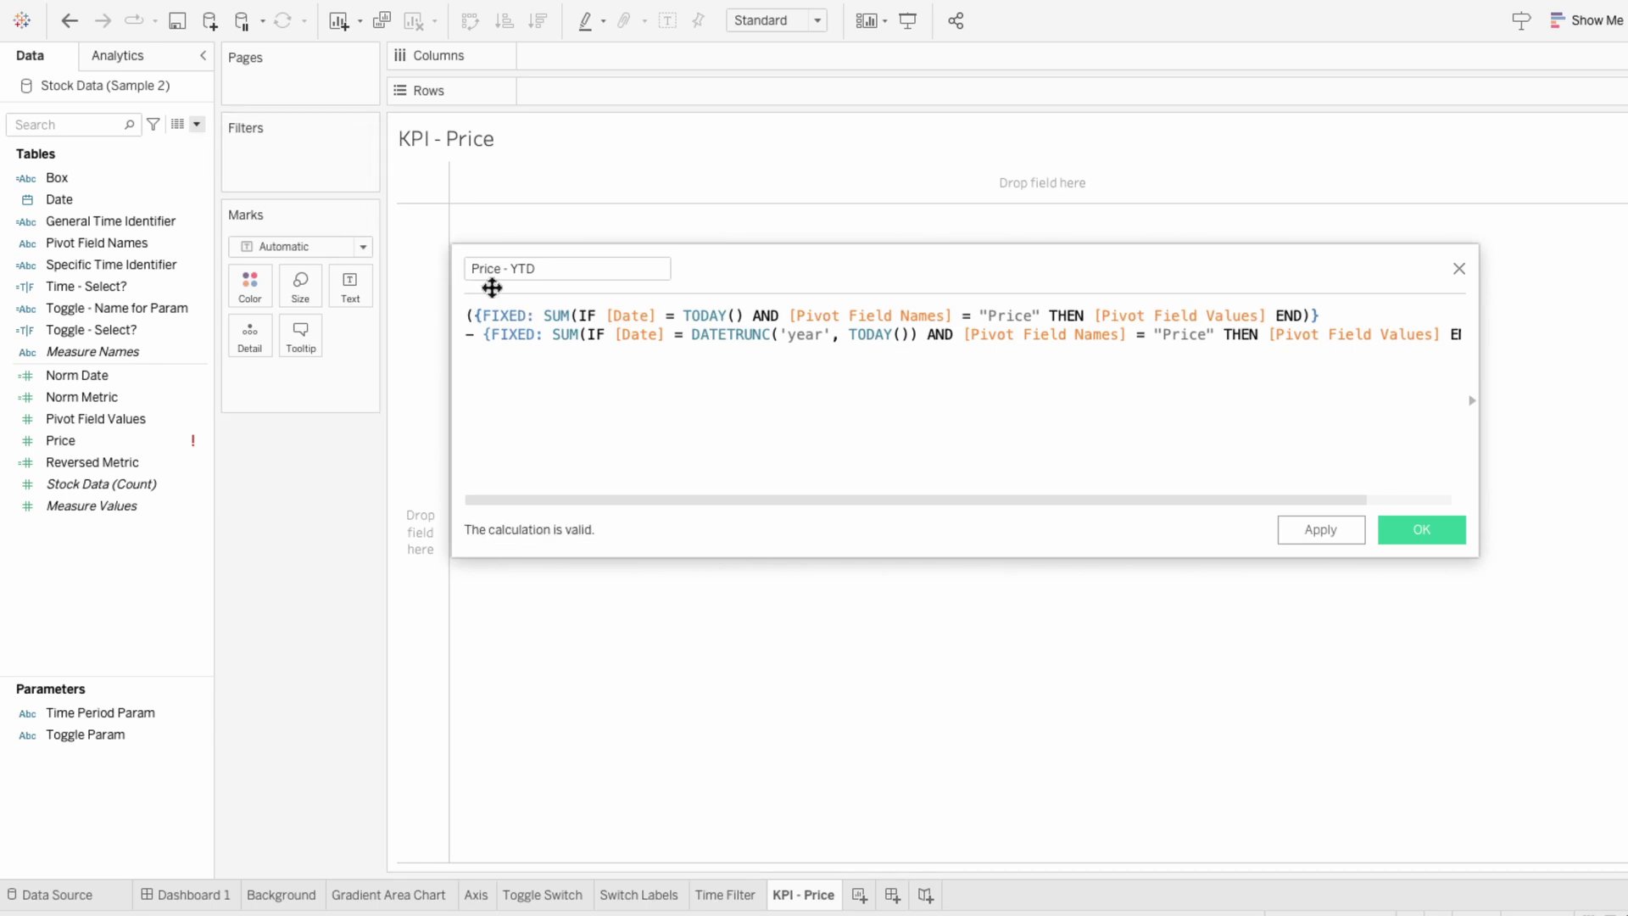
drag(479, 334, 1438, 334)
key(ctrl+c)
click(1433, 339)
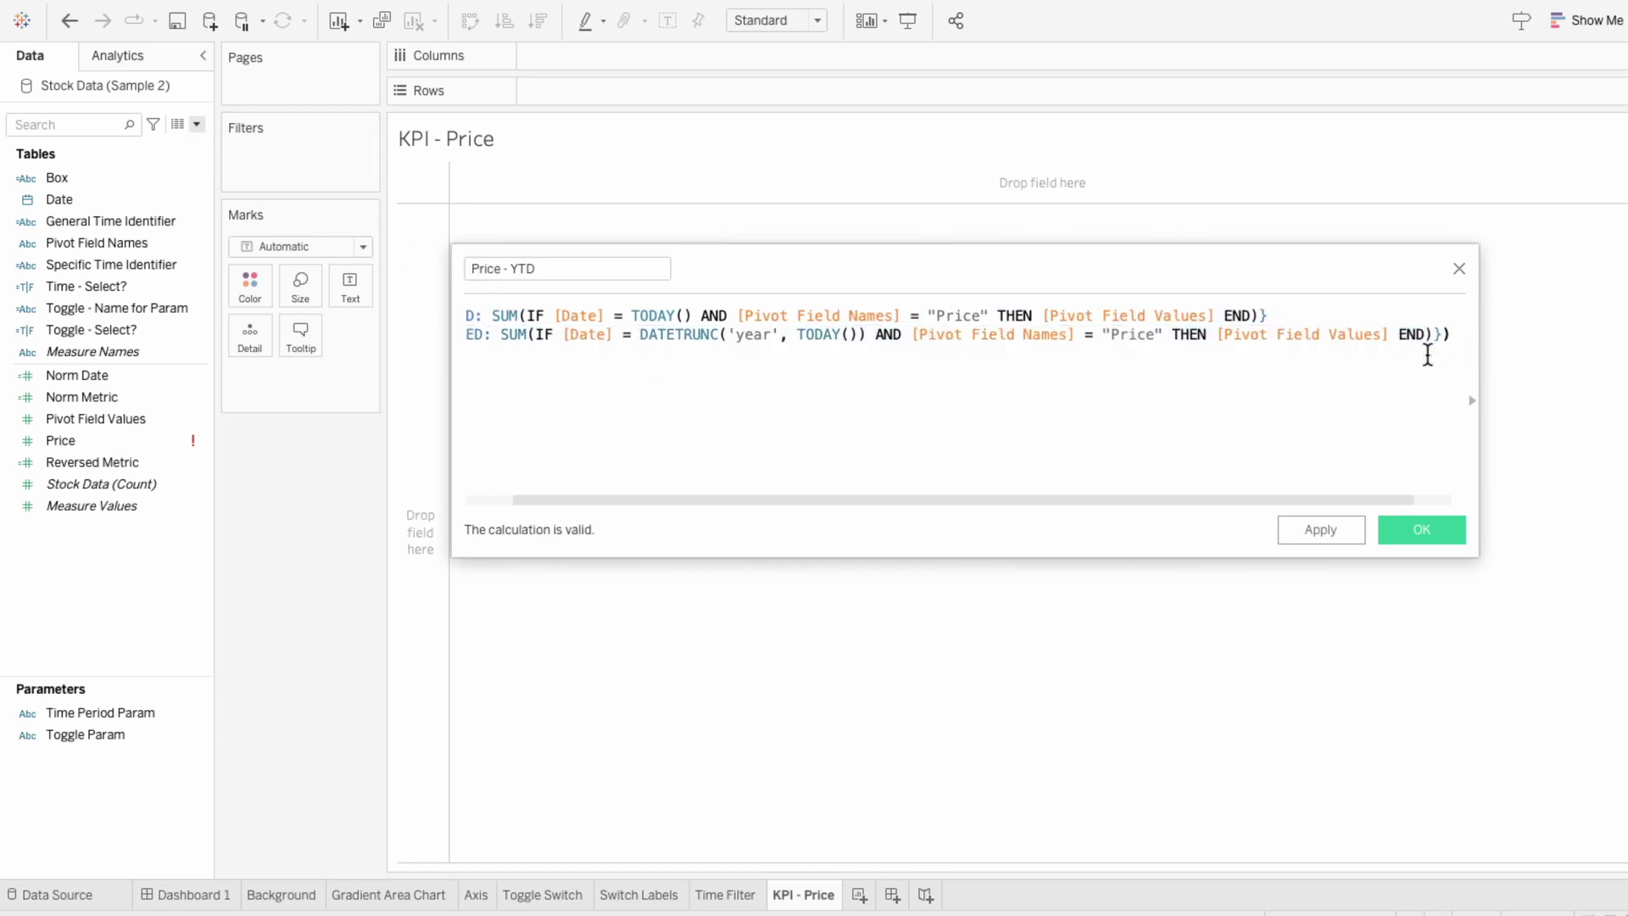
key(Return)
text(/)
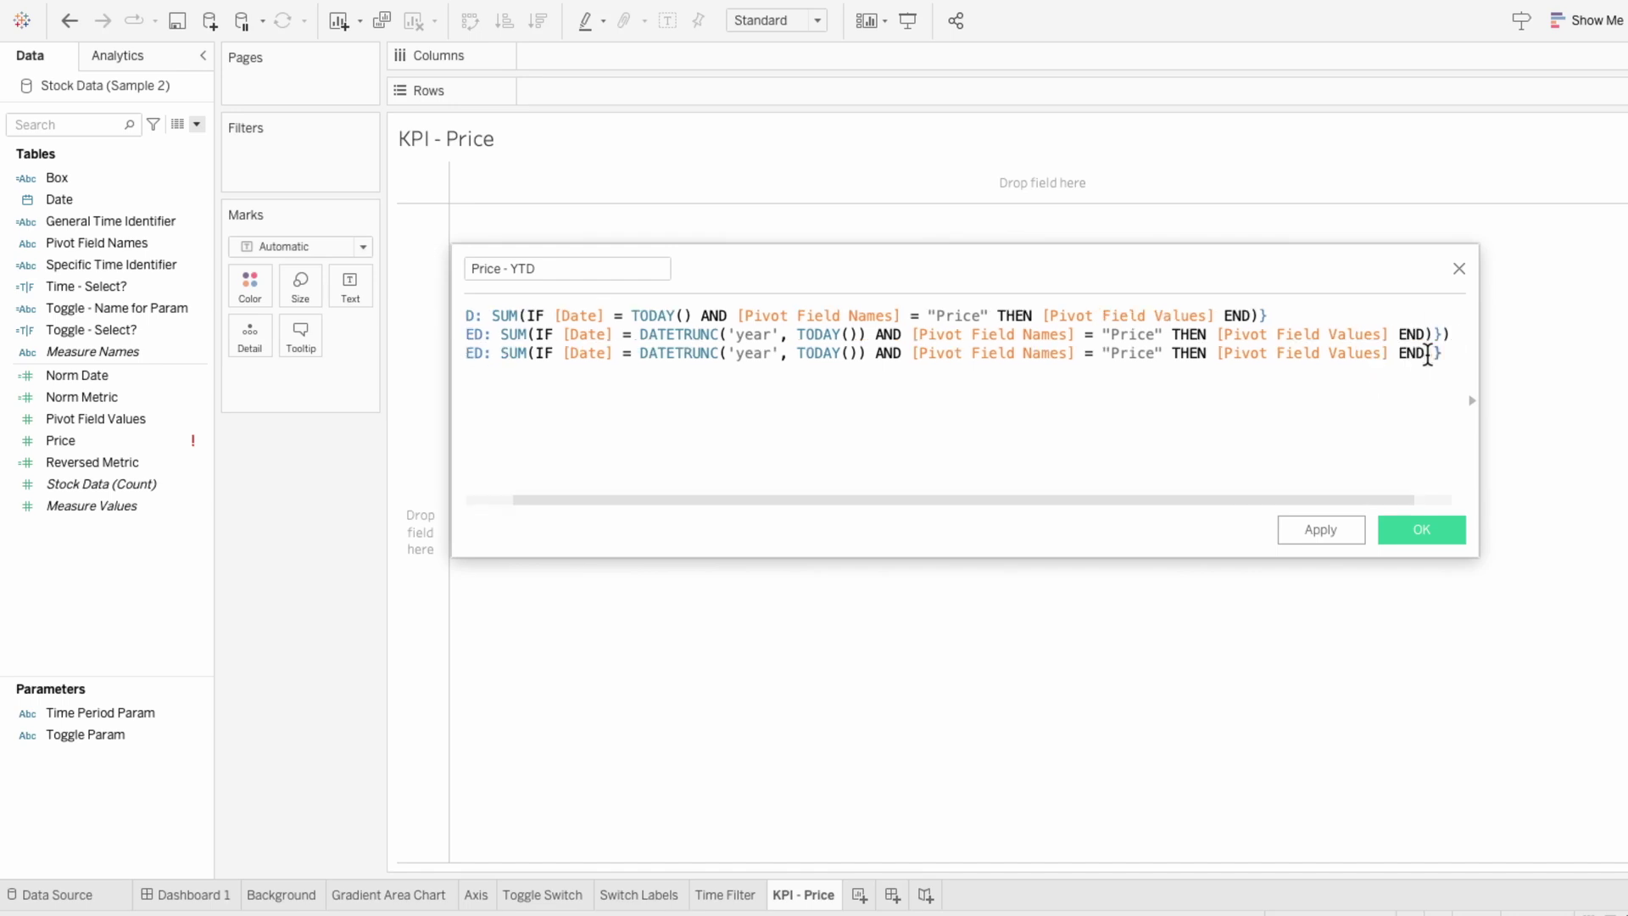
key(ctrl+v)
drag(1374, 500, 1274, 512)
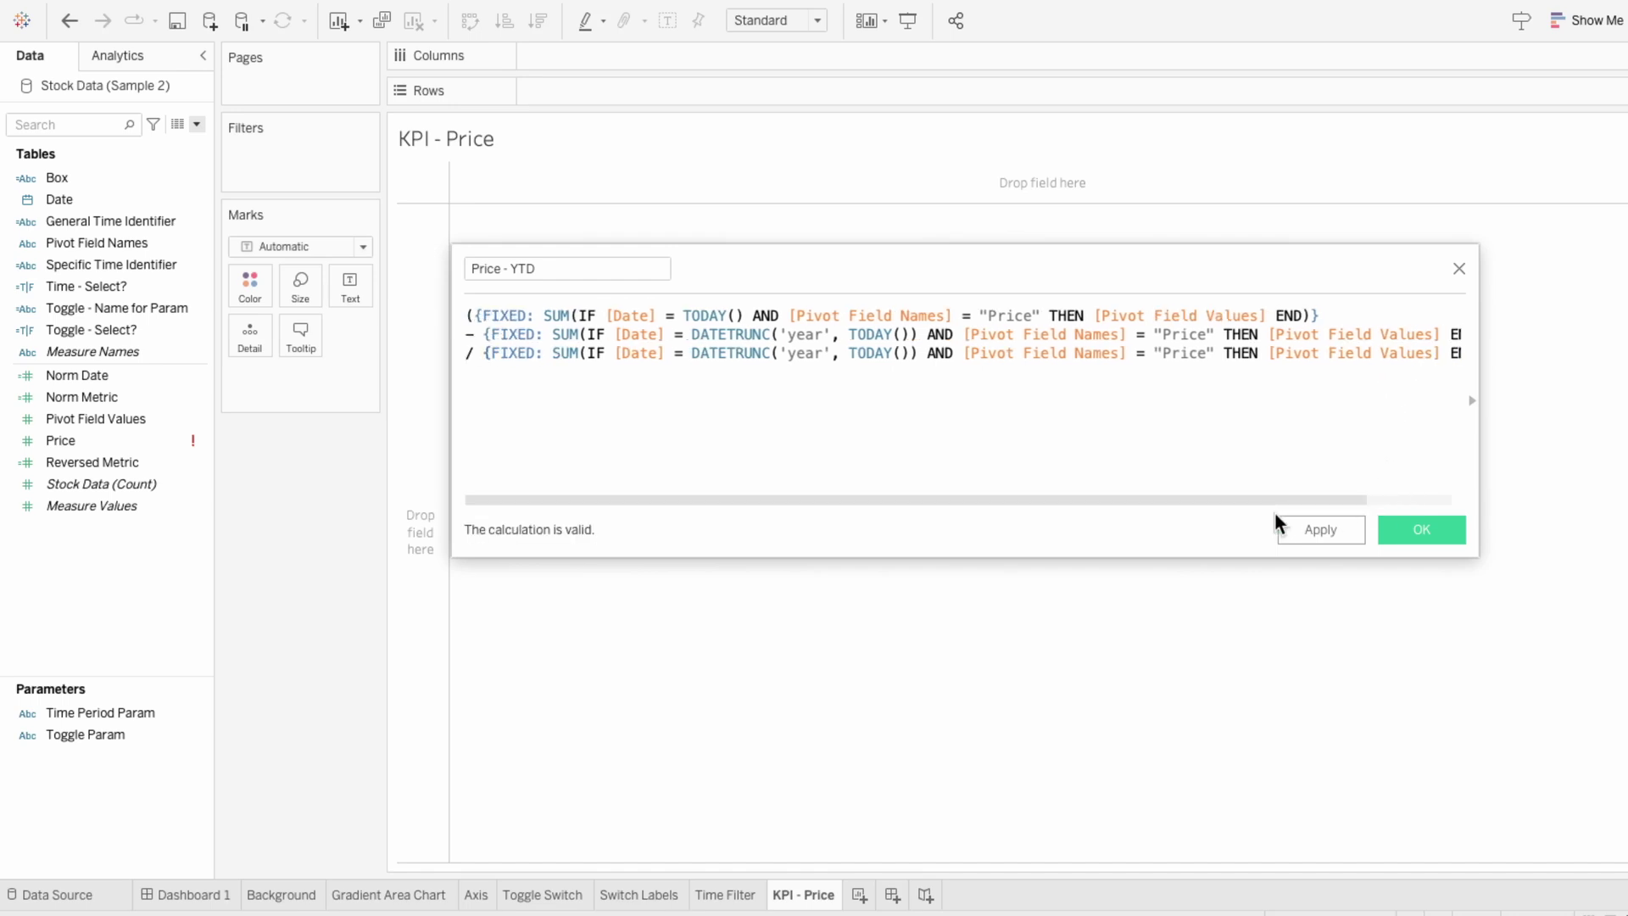
click(1417, 530)
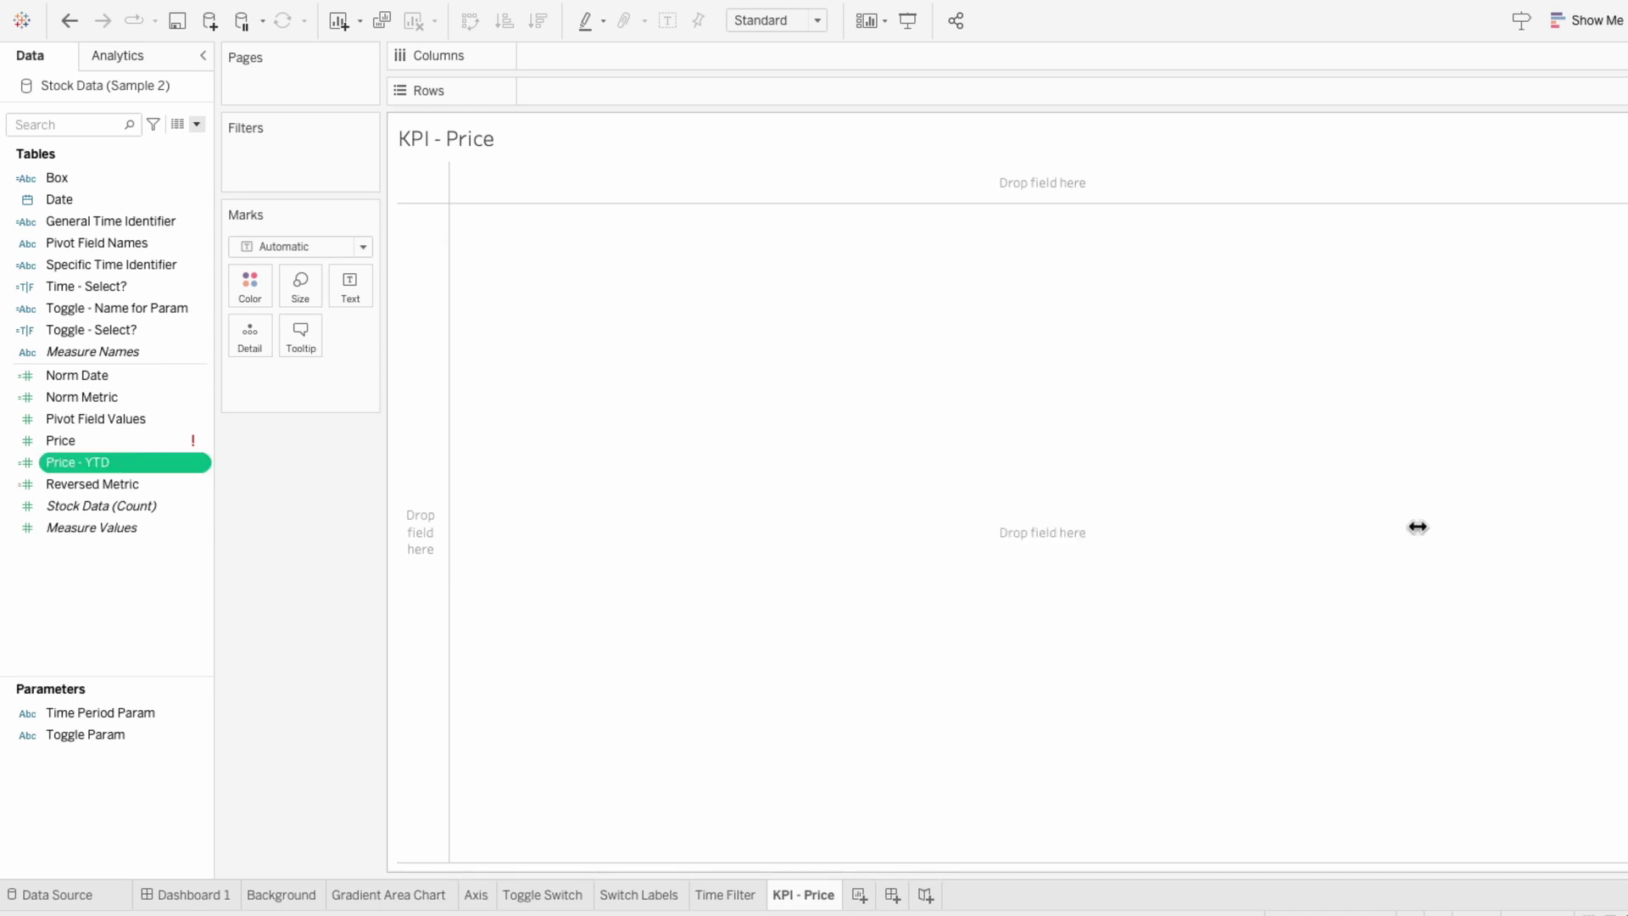
Show Price - YTD as Text on the Marks card, formatted as a 2-decimal percentage (2.78%).
drag(119, 455, 291, 373)
click(243, 377)
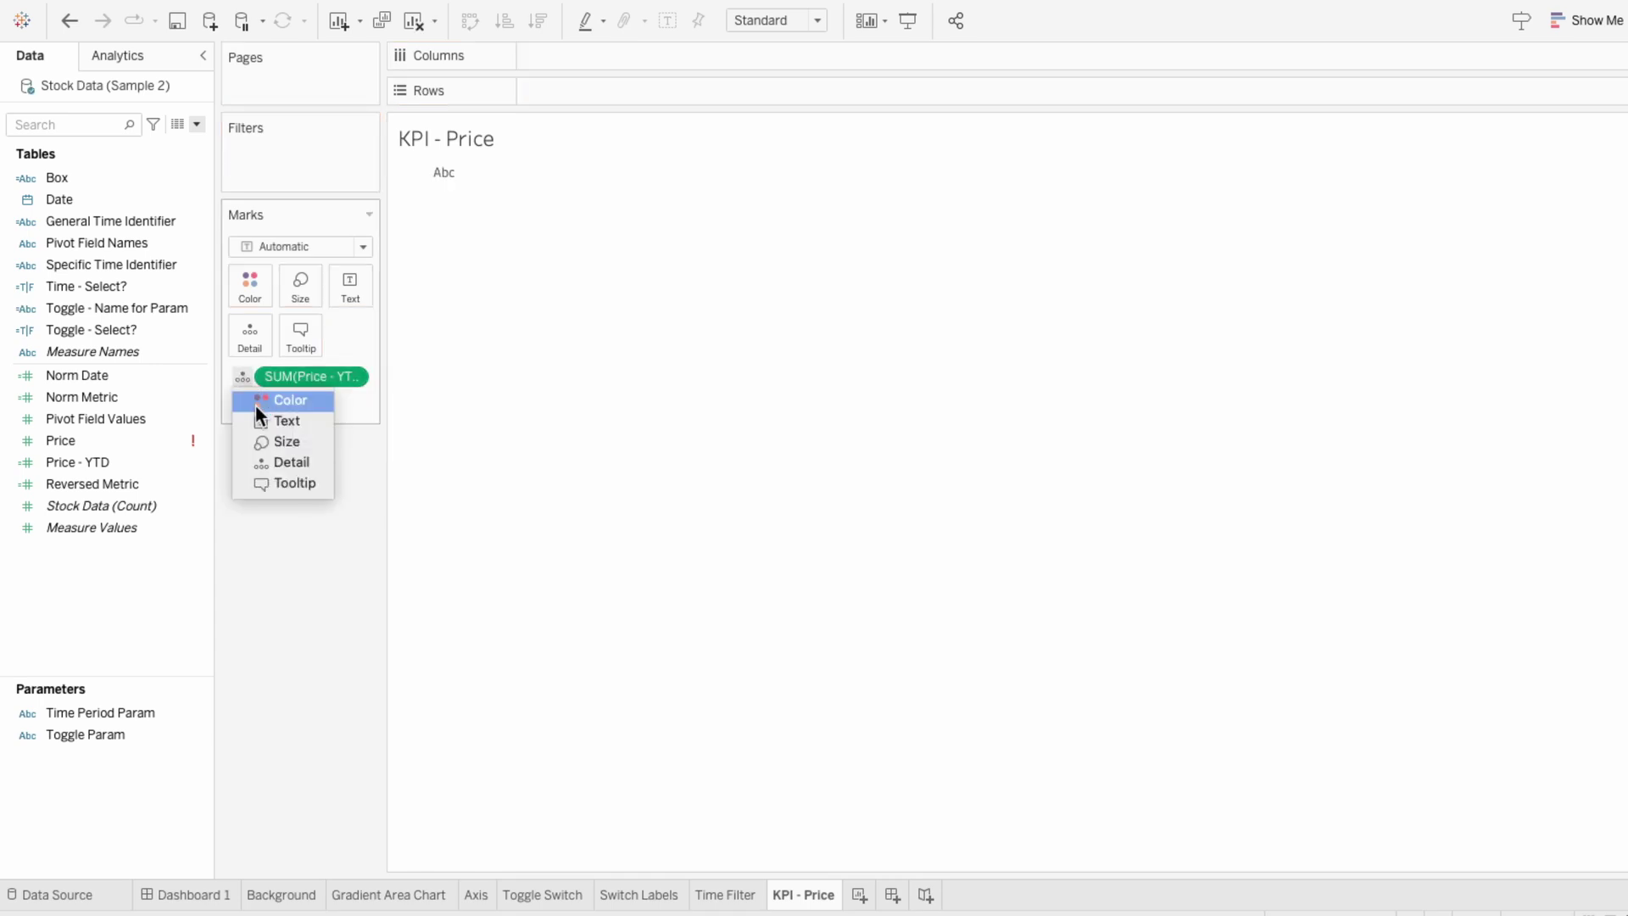
click(259, 420)
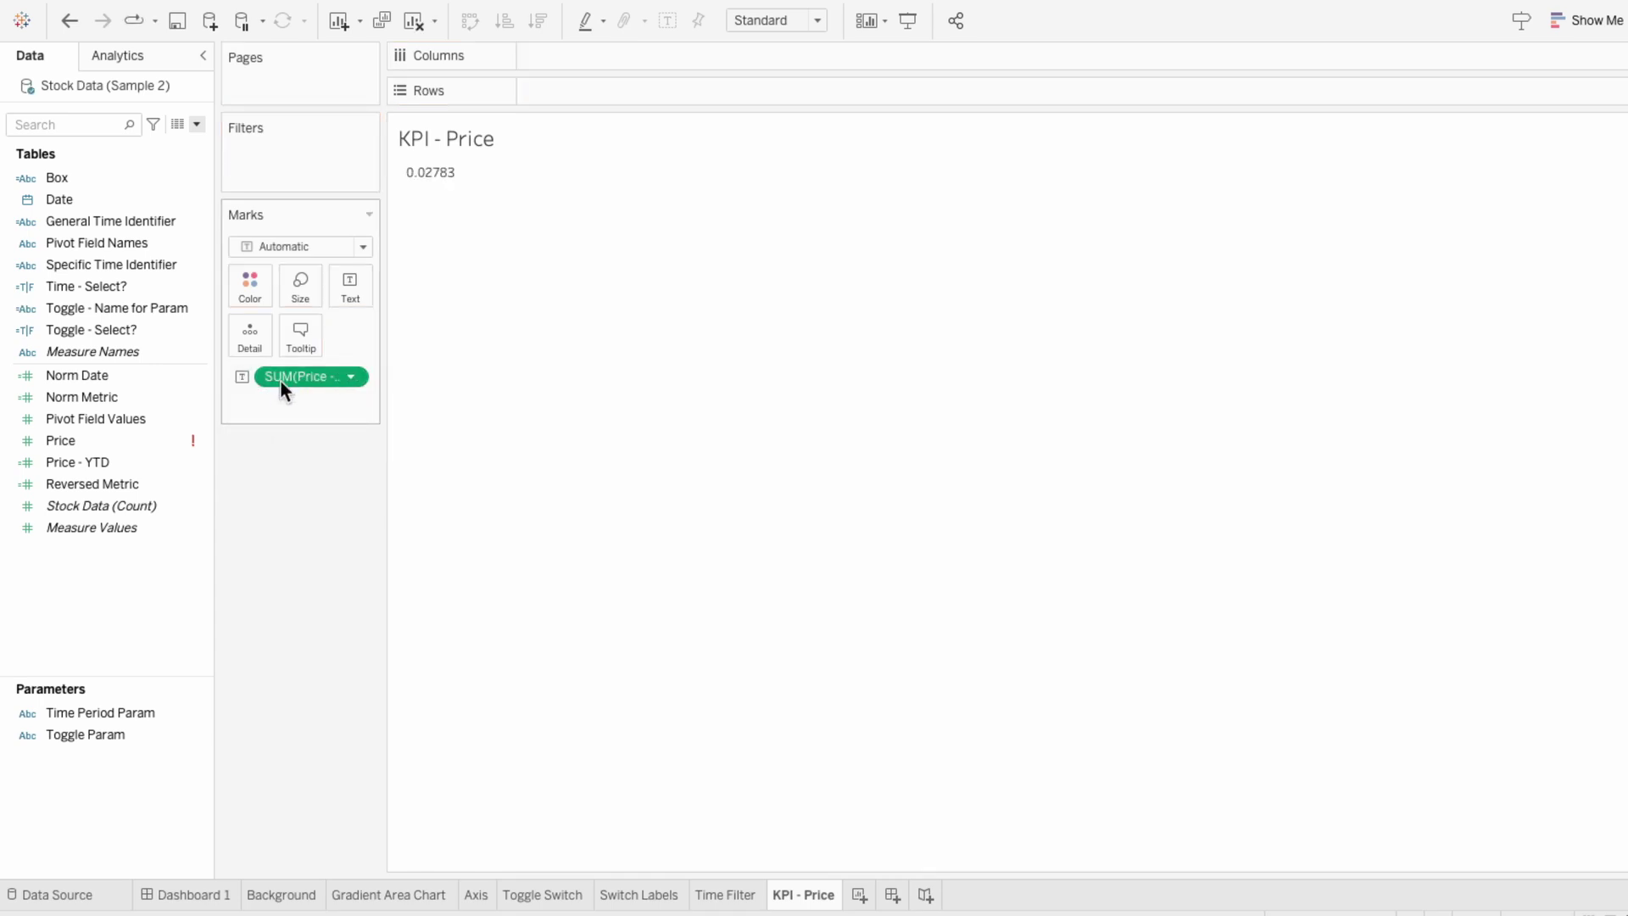
right_click(280, 379)
click(311, 476)
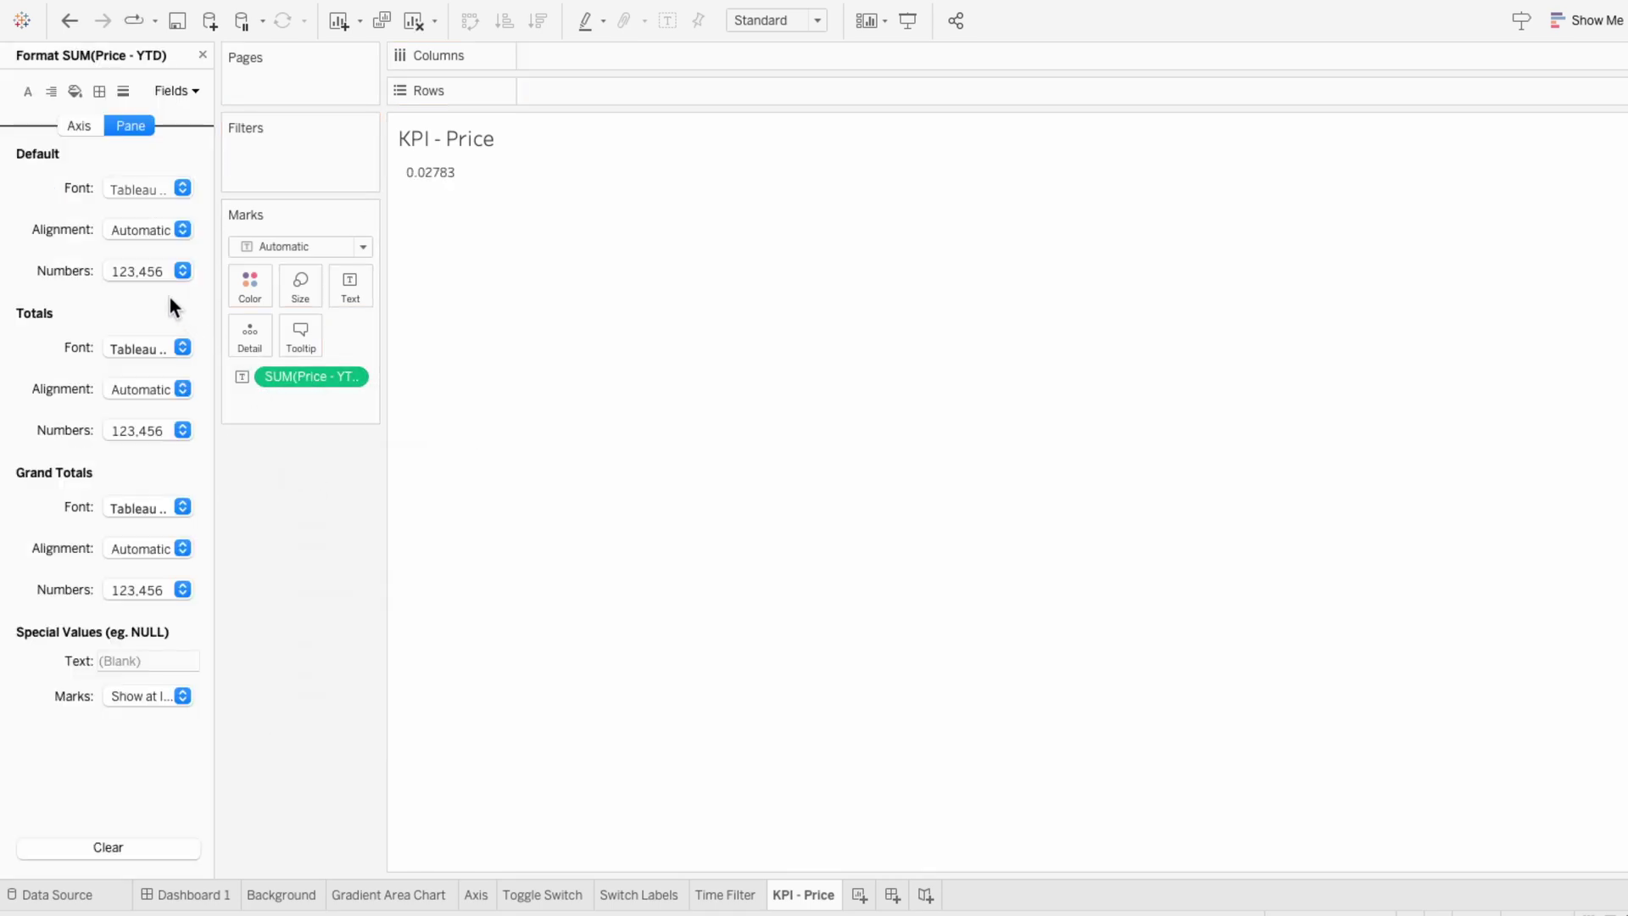
click(147, 273)
click(164, 413)
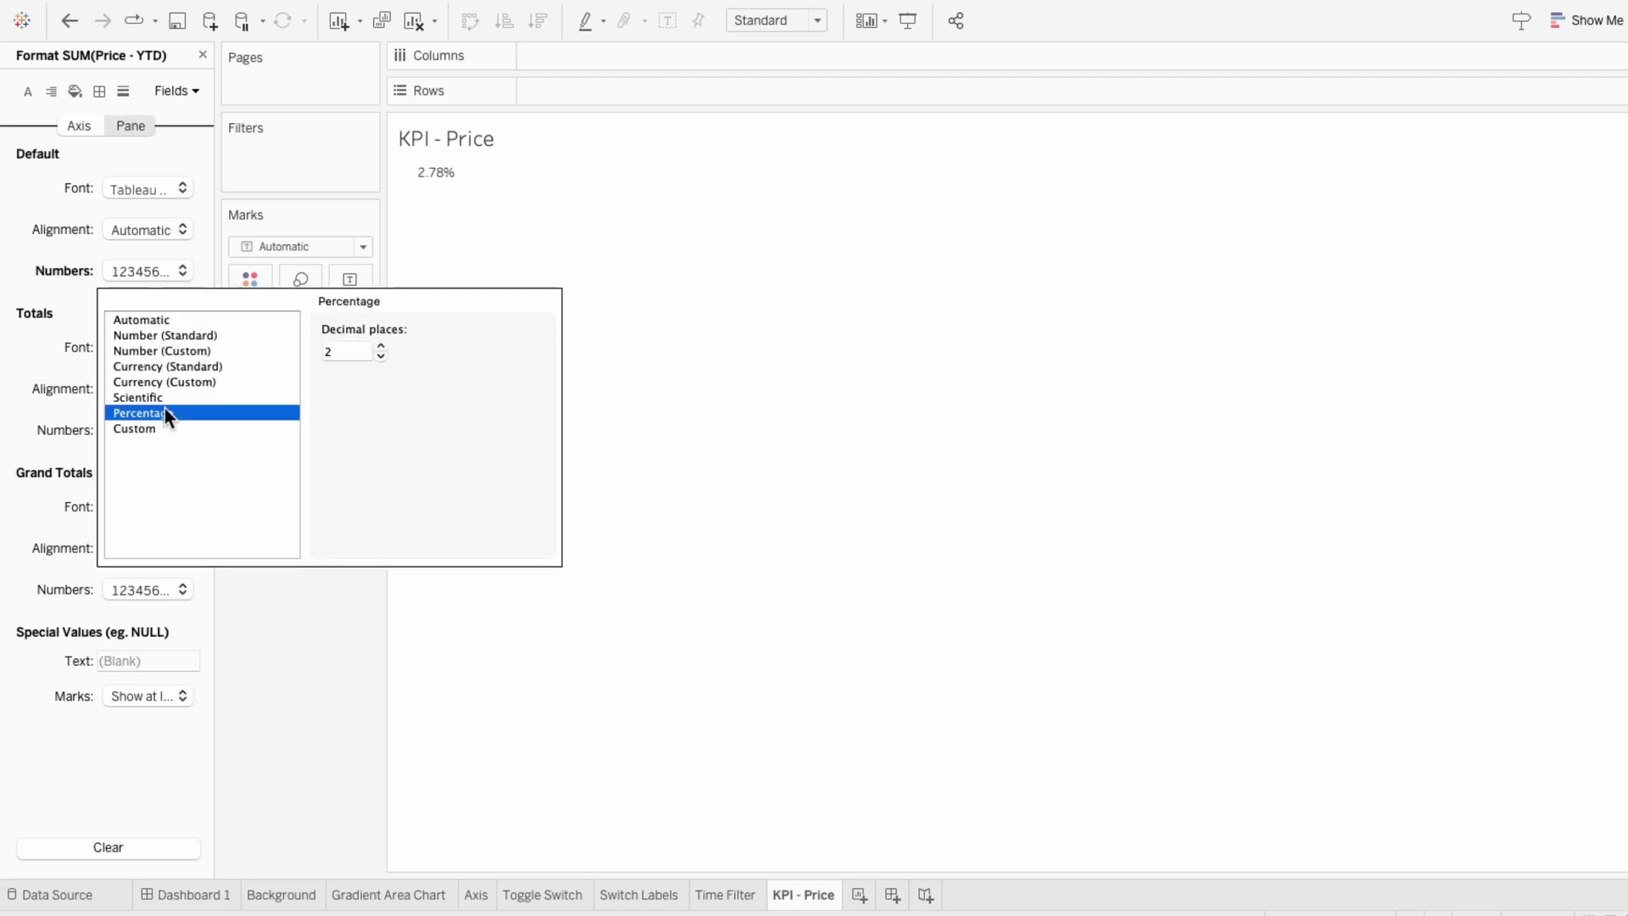
click(292, 595)
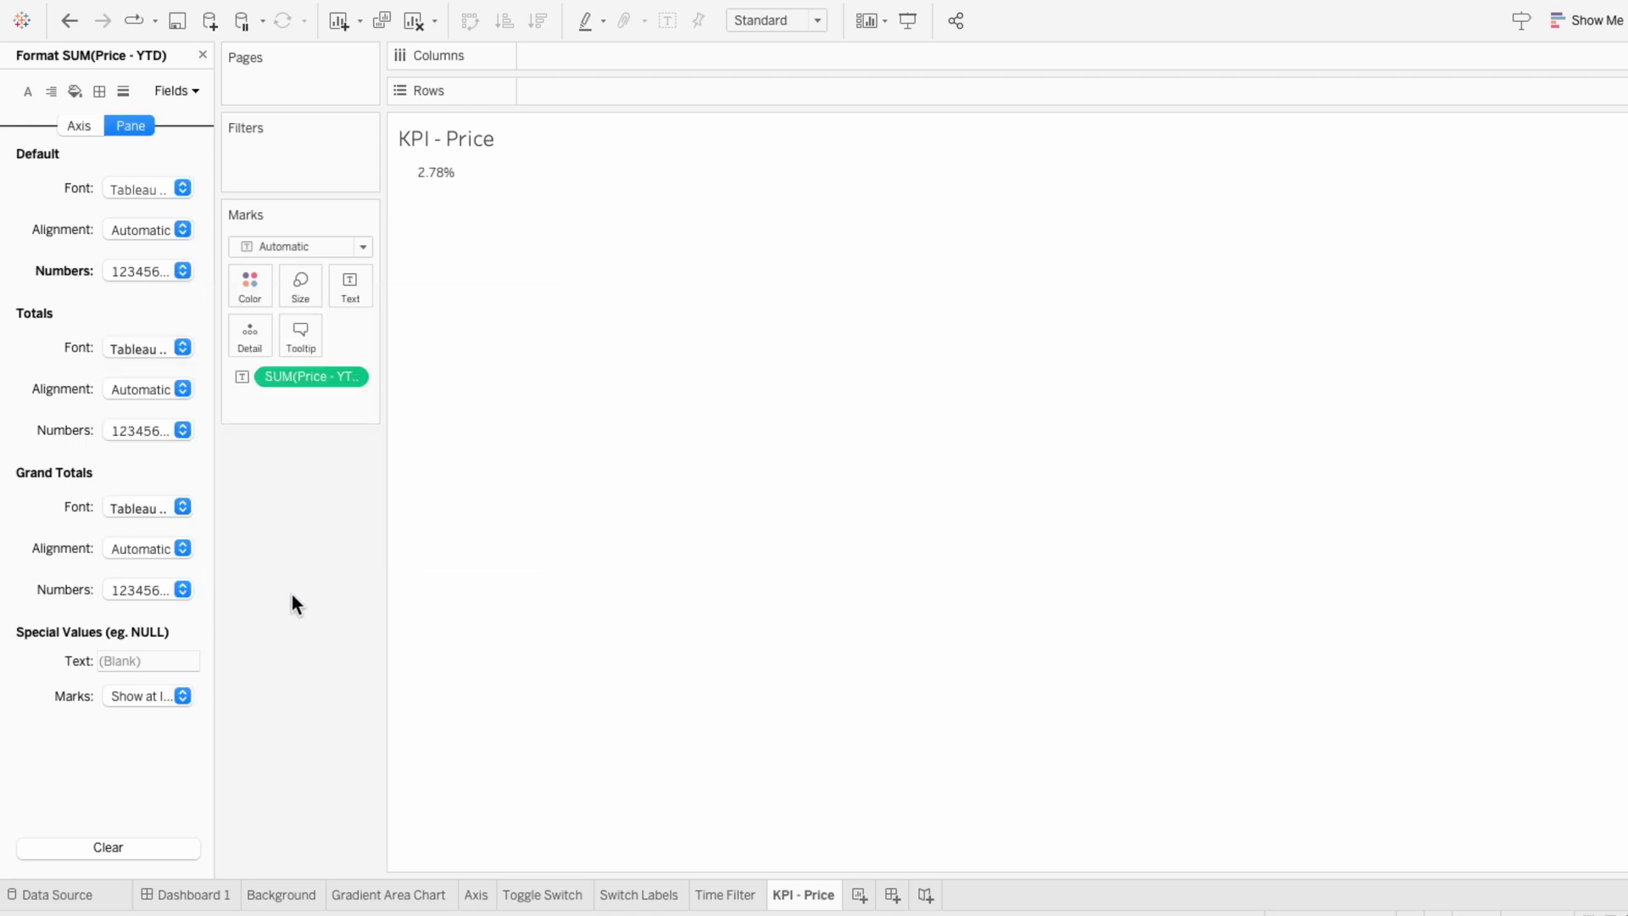
Close the Format pane and add Pivot Field Values to the Marks card as Detail.
click(202, 54)
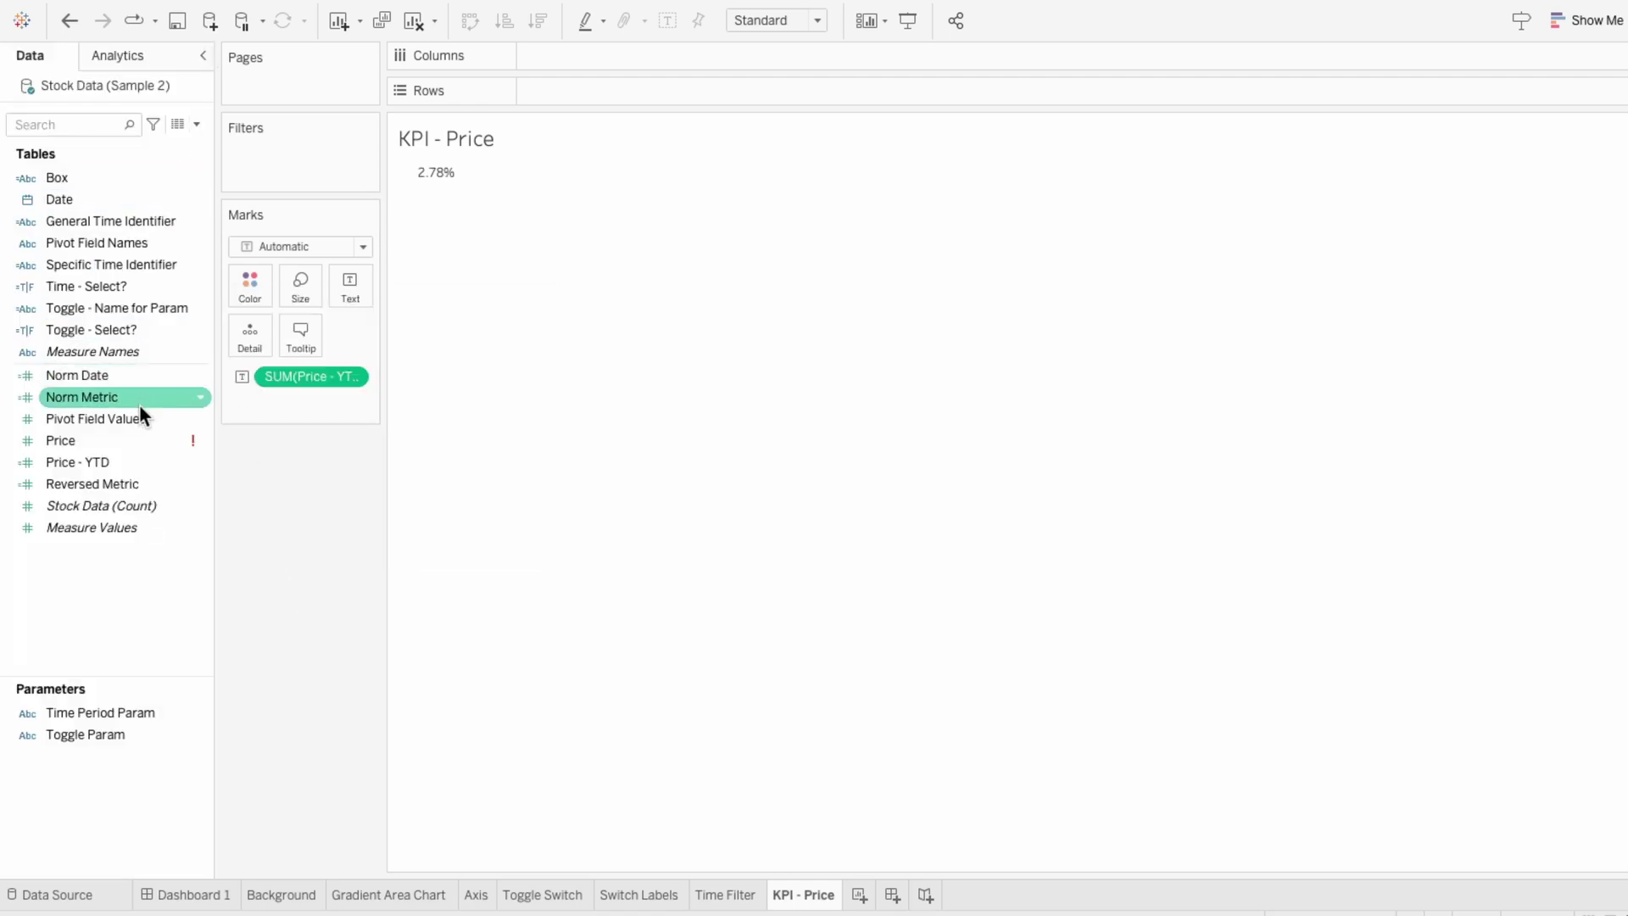
drag(136, 419, 309, 396)
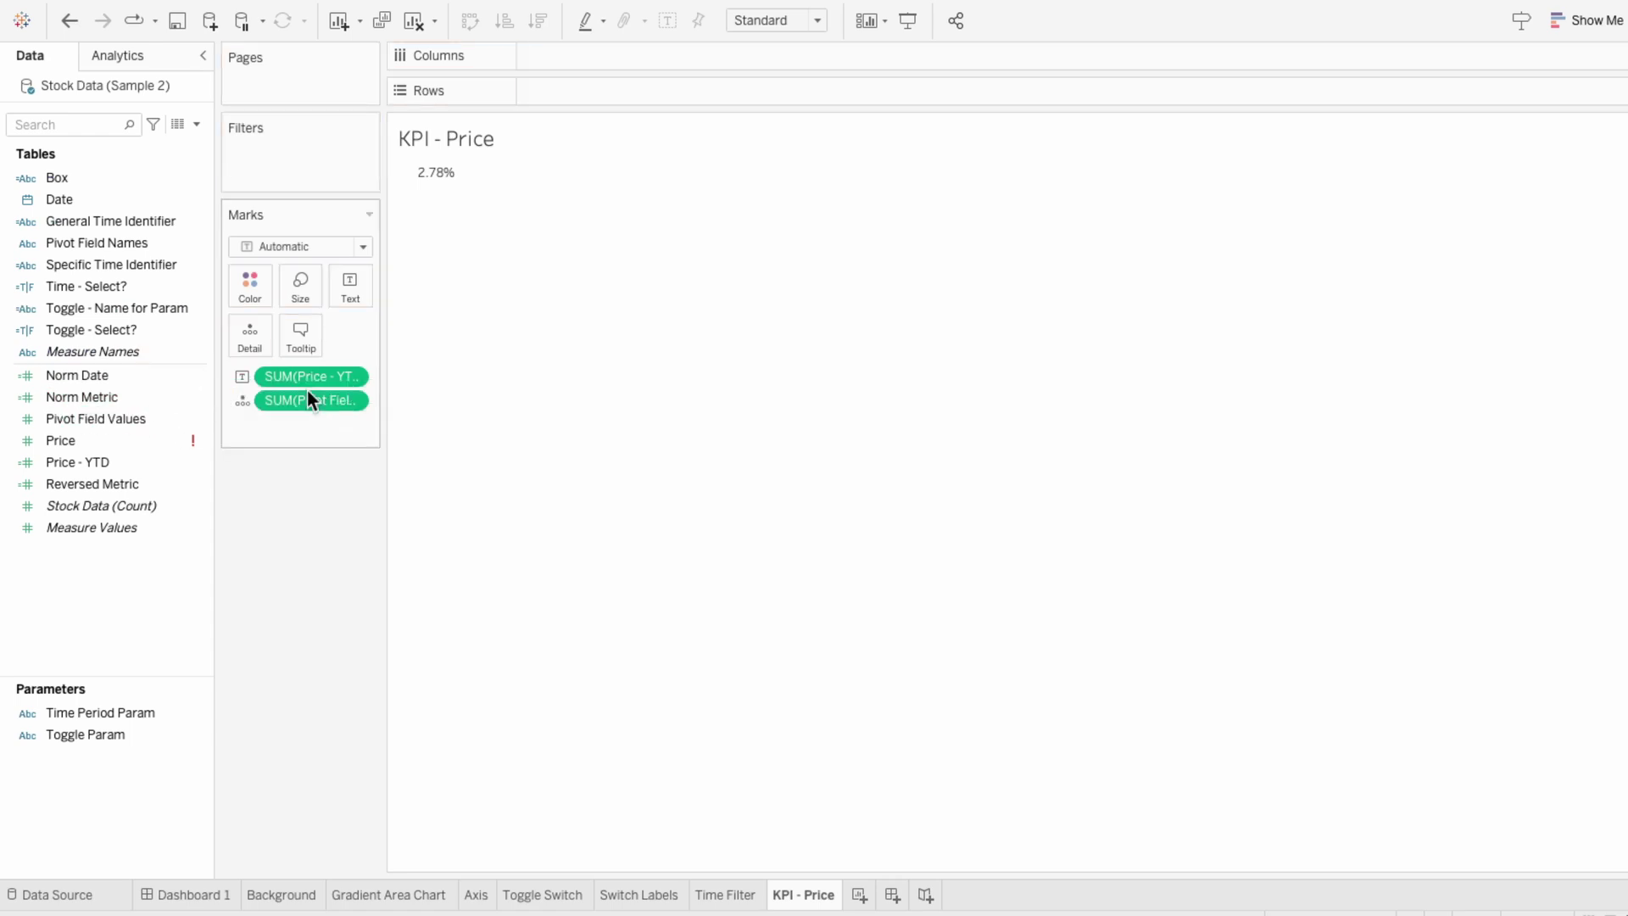
Change the sheet title to "$<SUM(Pivot Field Values)> Today".
right_click(459, 141)
click(472, 151)
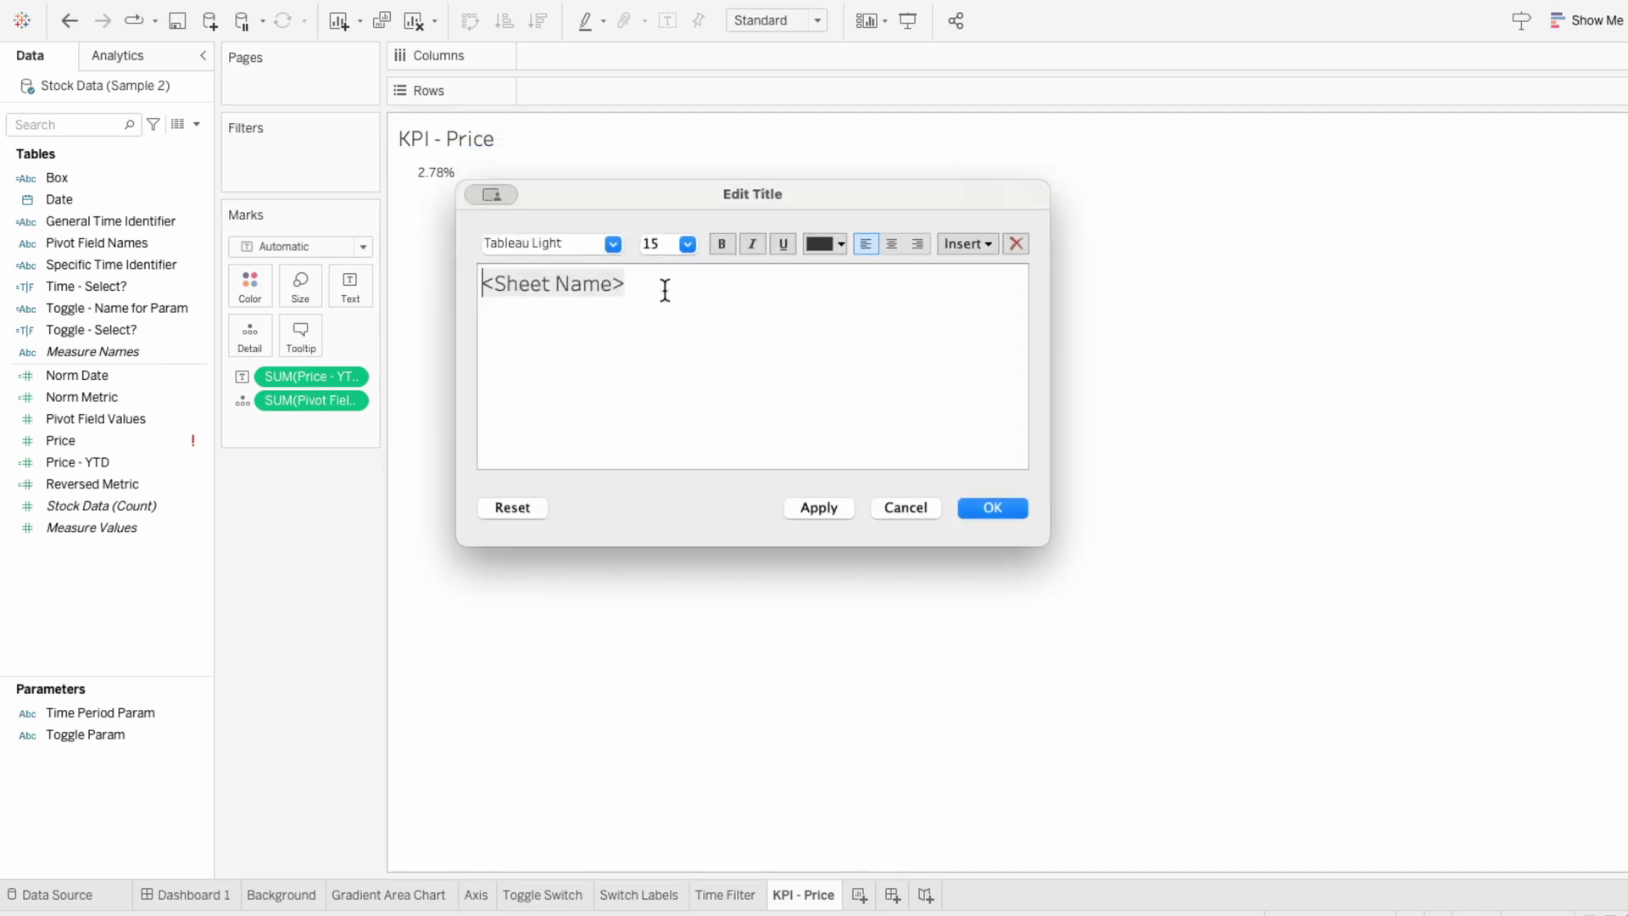
drag(665, 286, 424, 256)
text($)
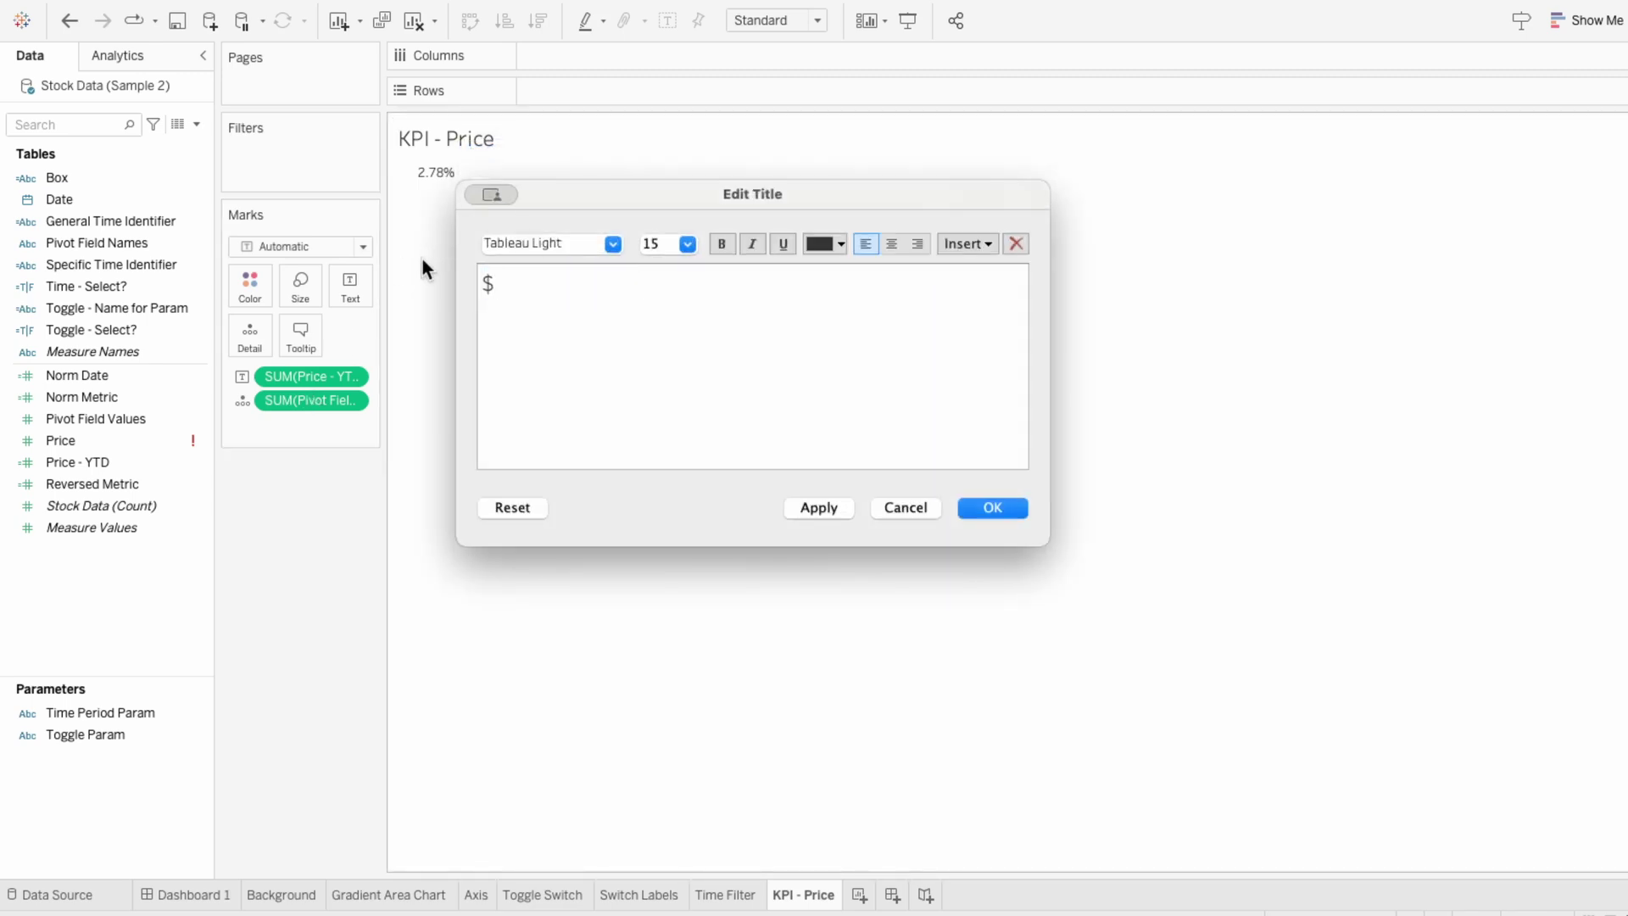
click(958, 245)
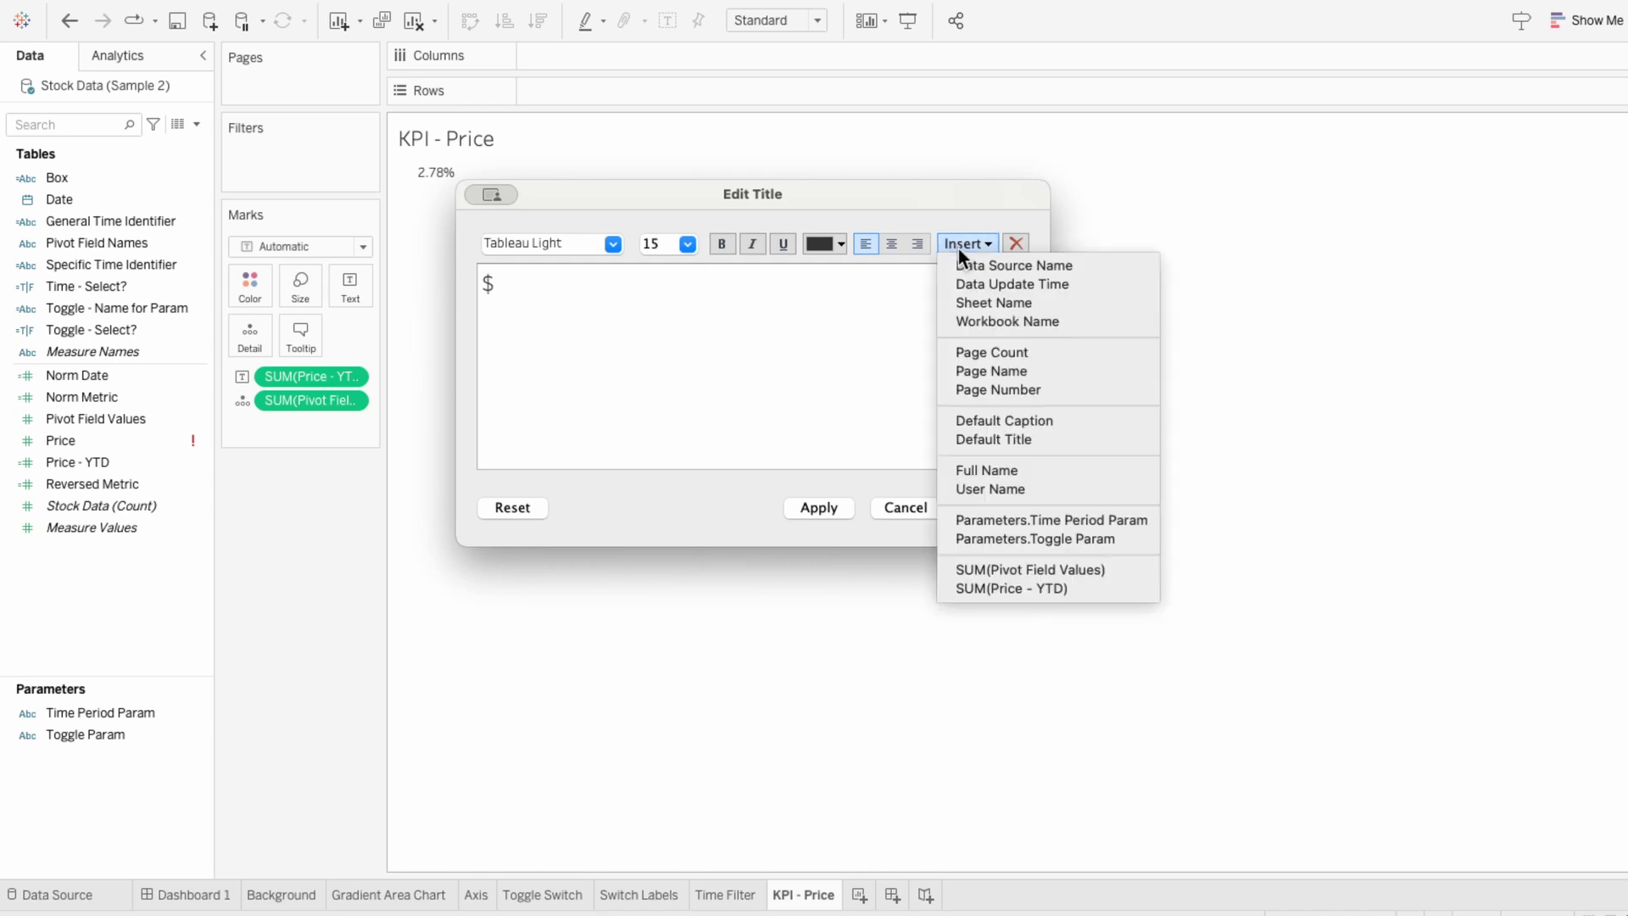
click(997, 566)
text(Today)
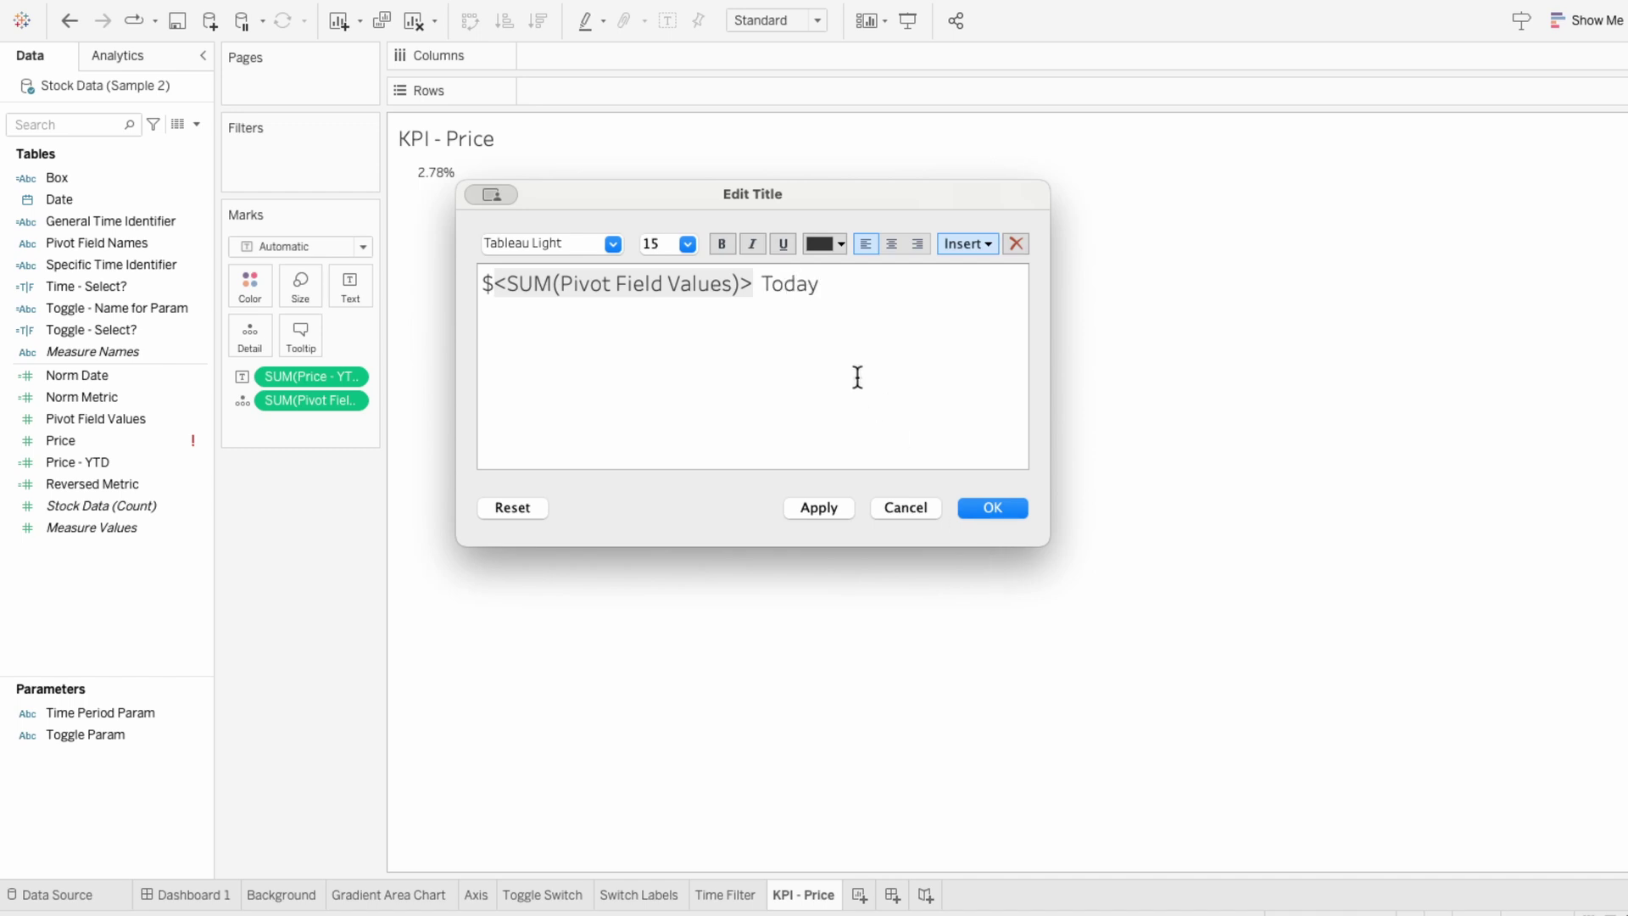
Make the price value bold size 14 and 'Today' size 9, then confirm the title.
drag(753, 282, 481, 282)
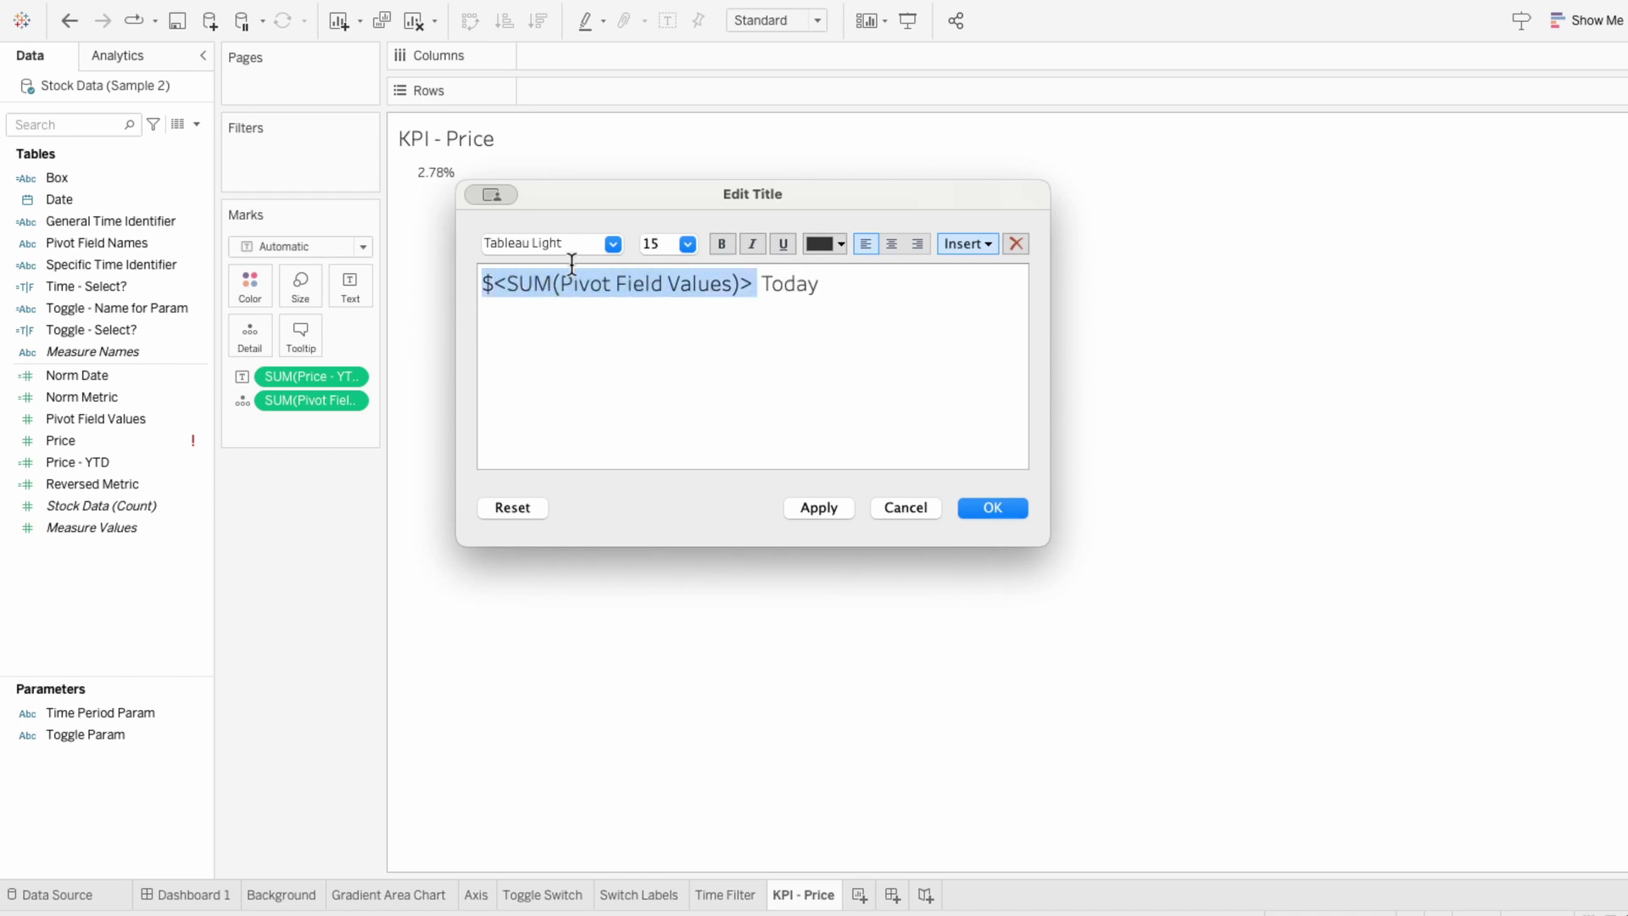
click(685, 246)
click(666, 343)
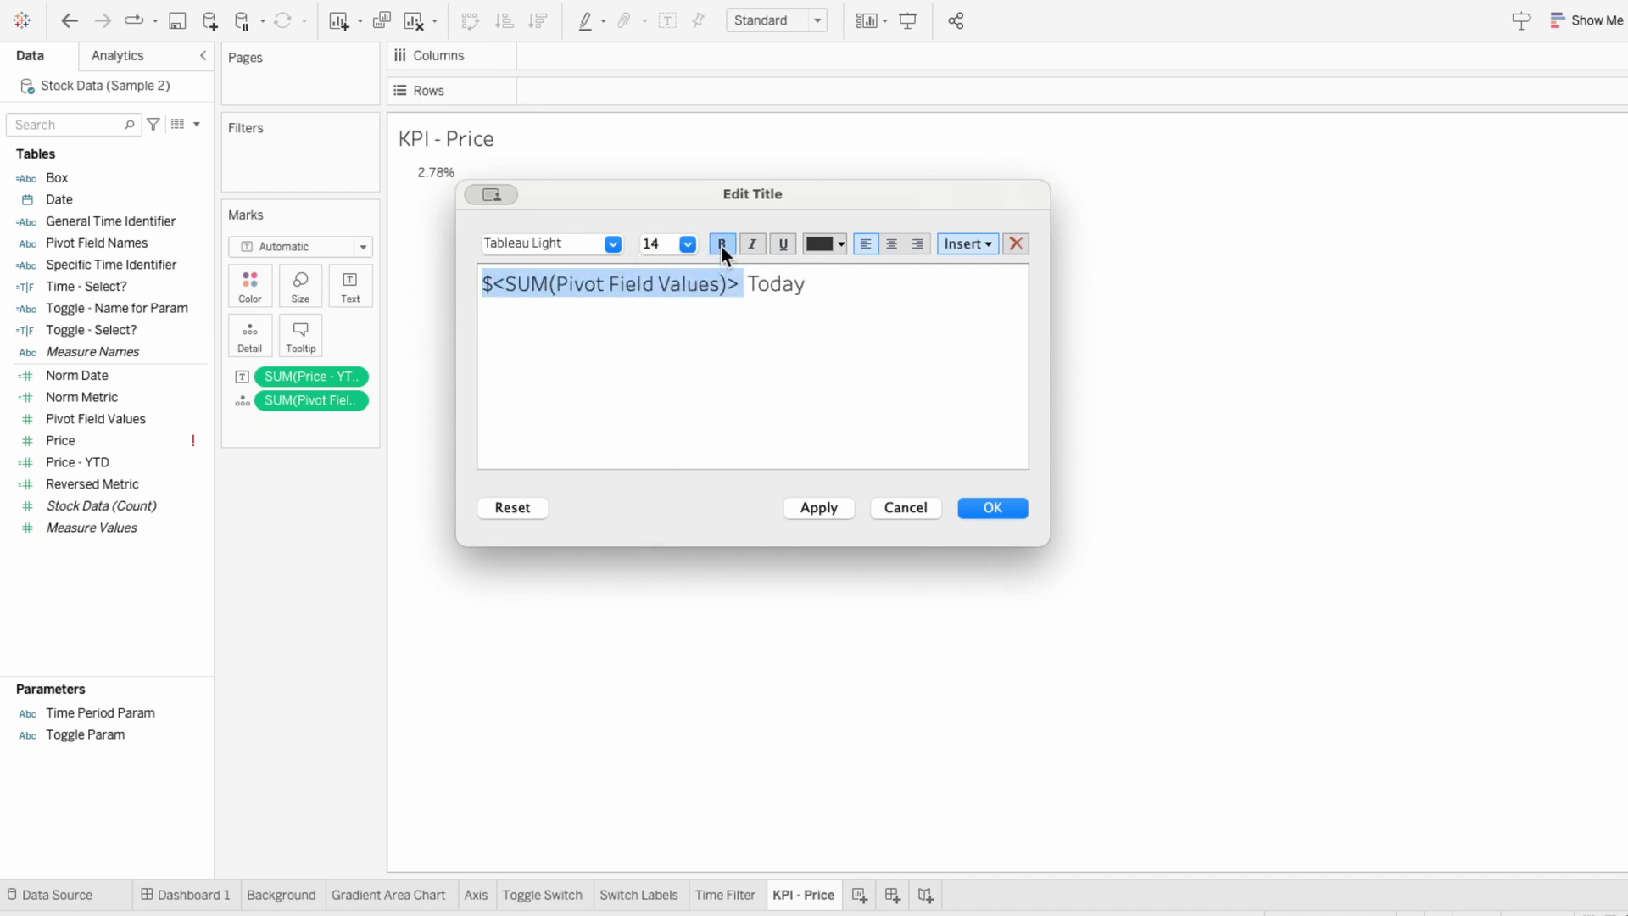
click(721, 245)
click(752, 282)
drag(751, 282, 811, 280)
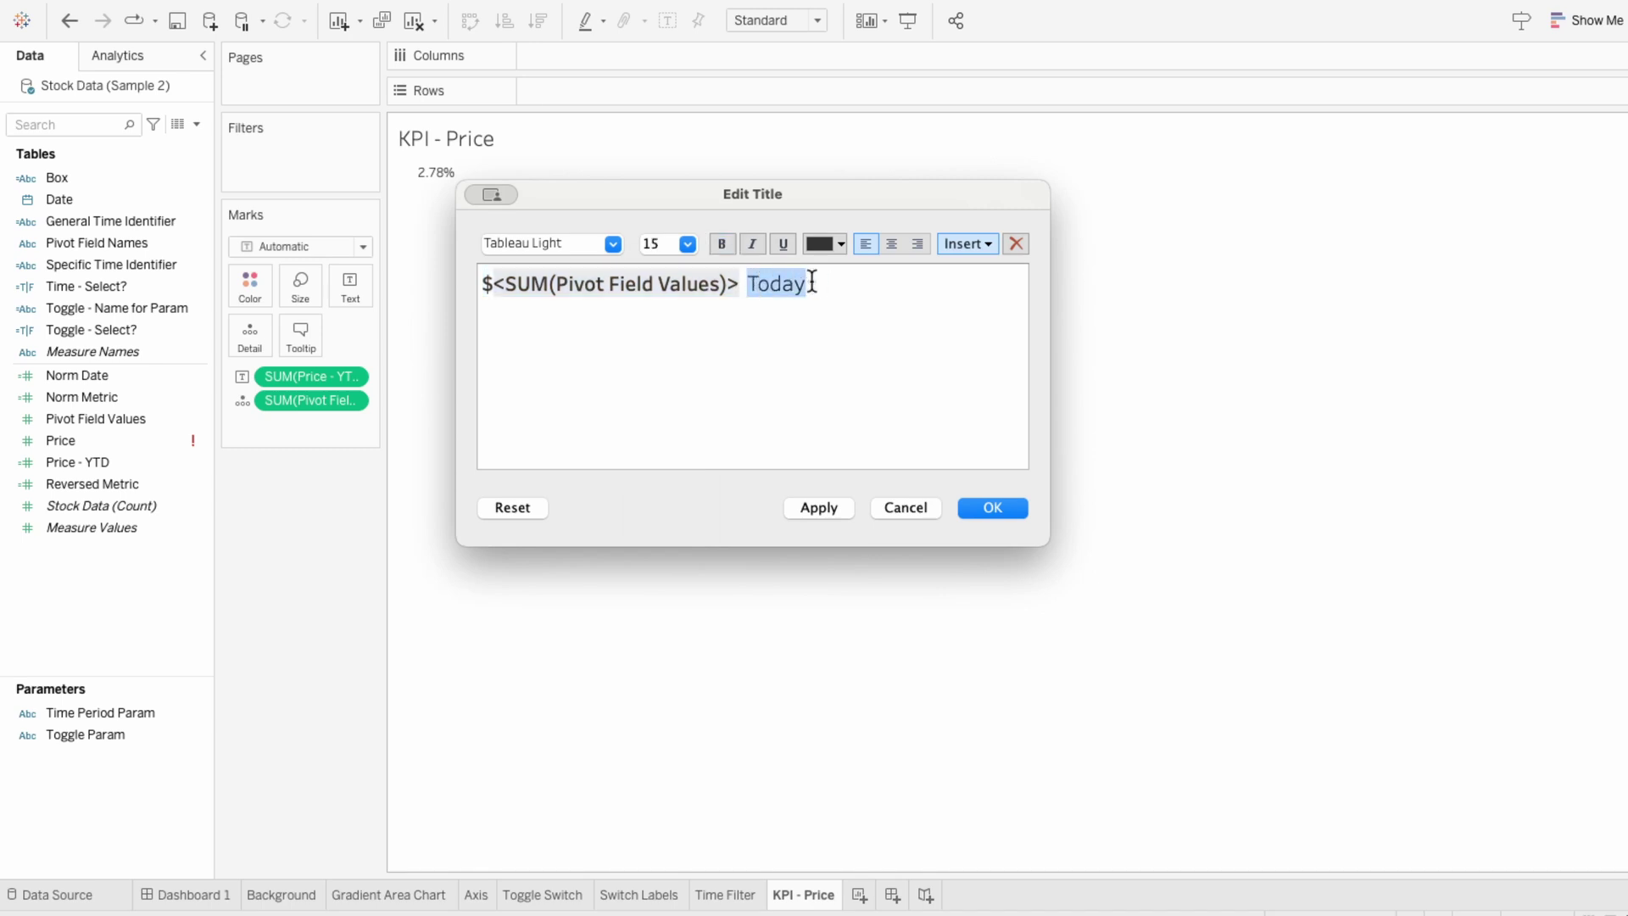
click(688, 244)
click(684, 277)
click(993, 507)
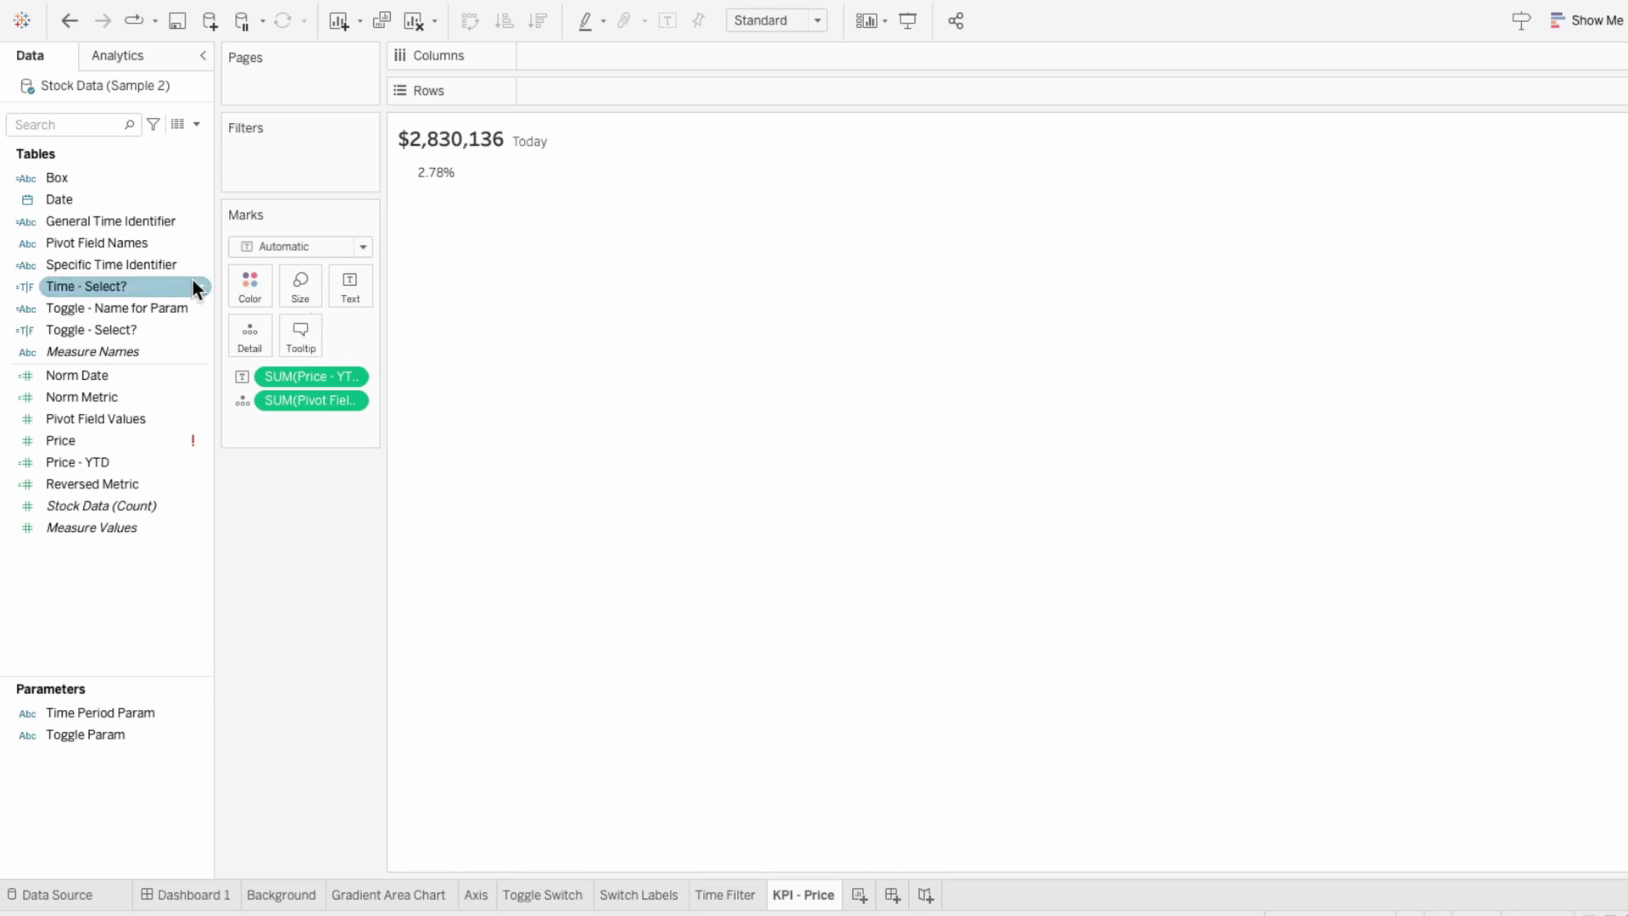
Filter Pivot Field Names to keep only Price.
drag(139, 246, 324, 188)
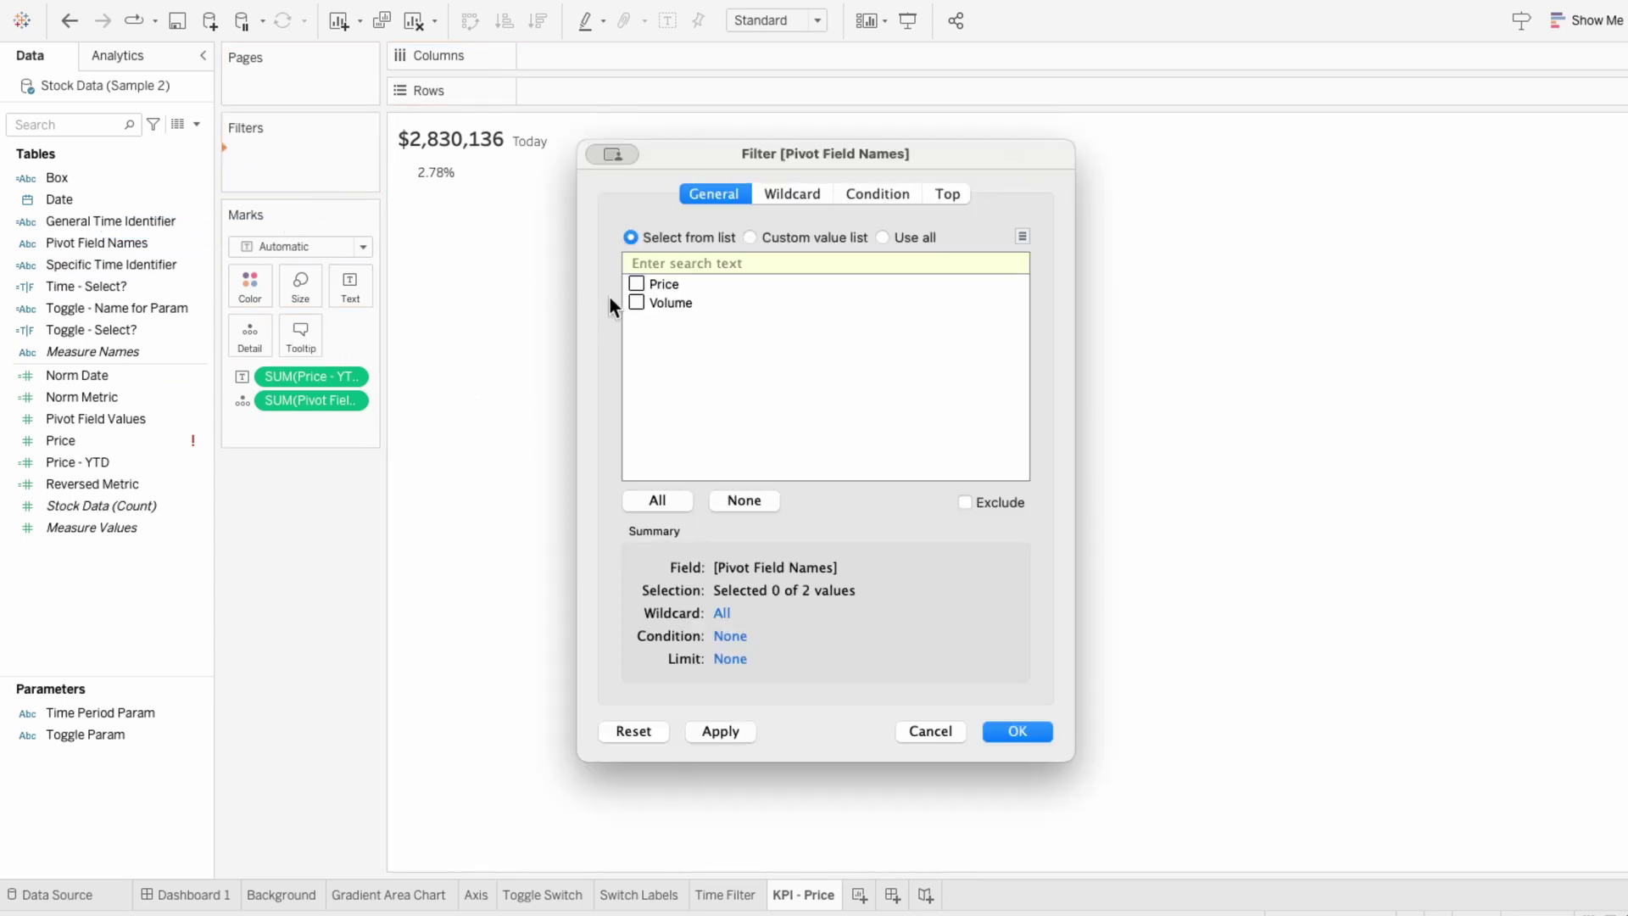
click(636, 285)
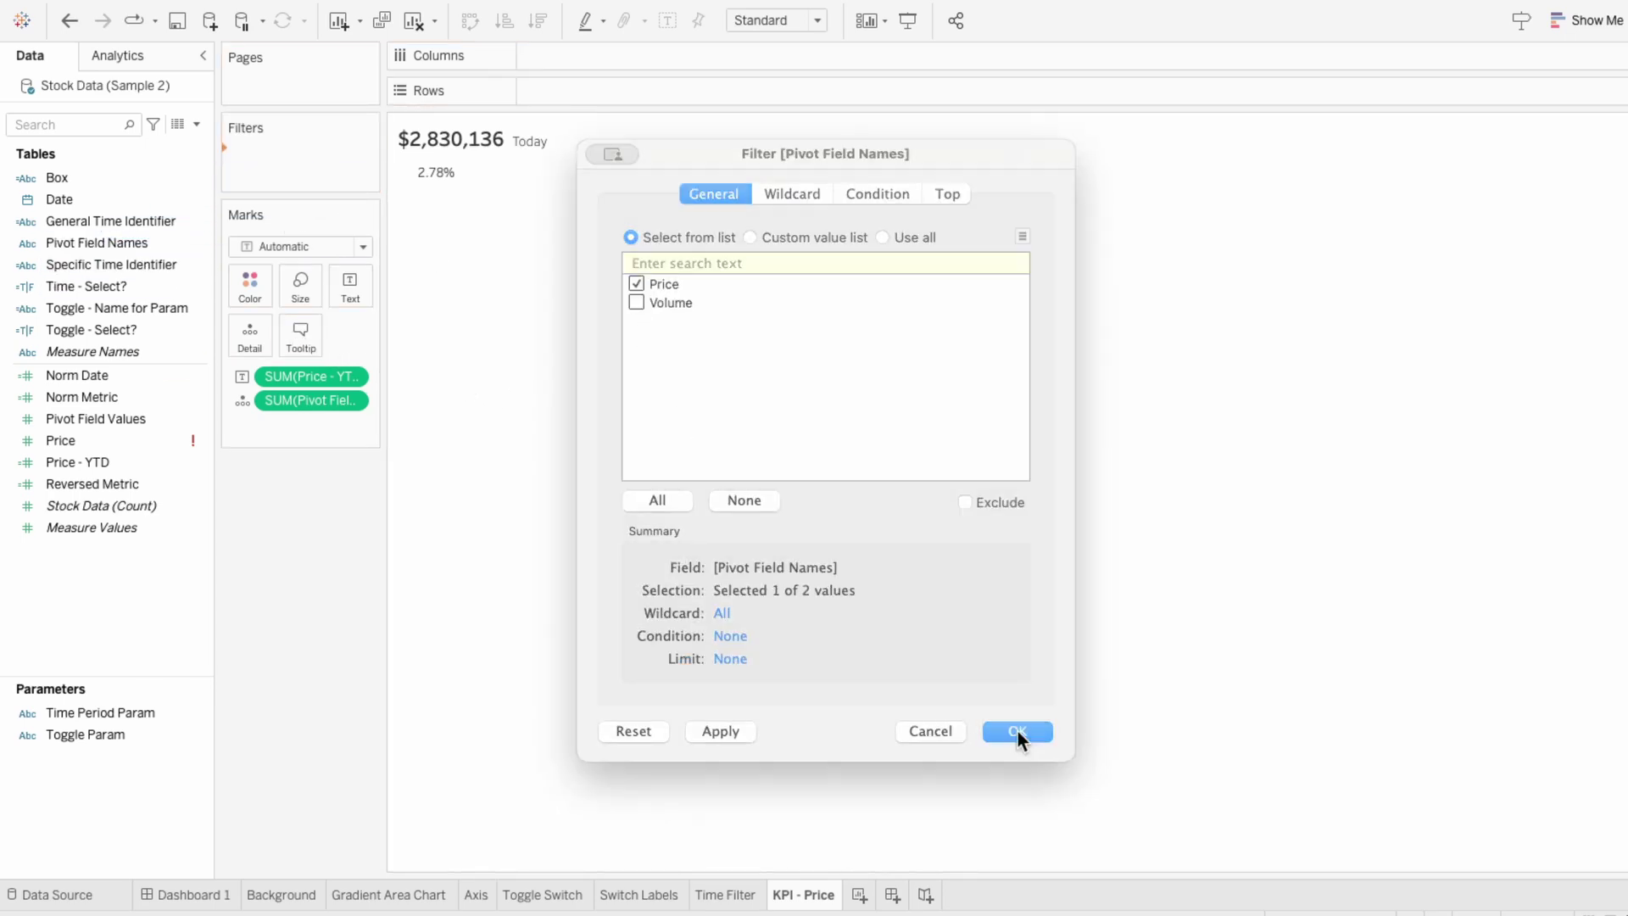
click(1016, 729)
Add a Relative Date filter on Date set to Today, giving $70.14 and 2.81%.
drag(61, 190, 284, 178)
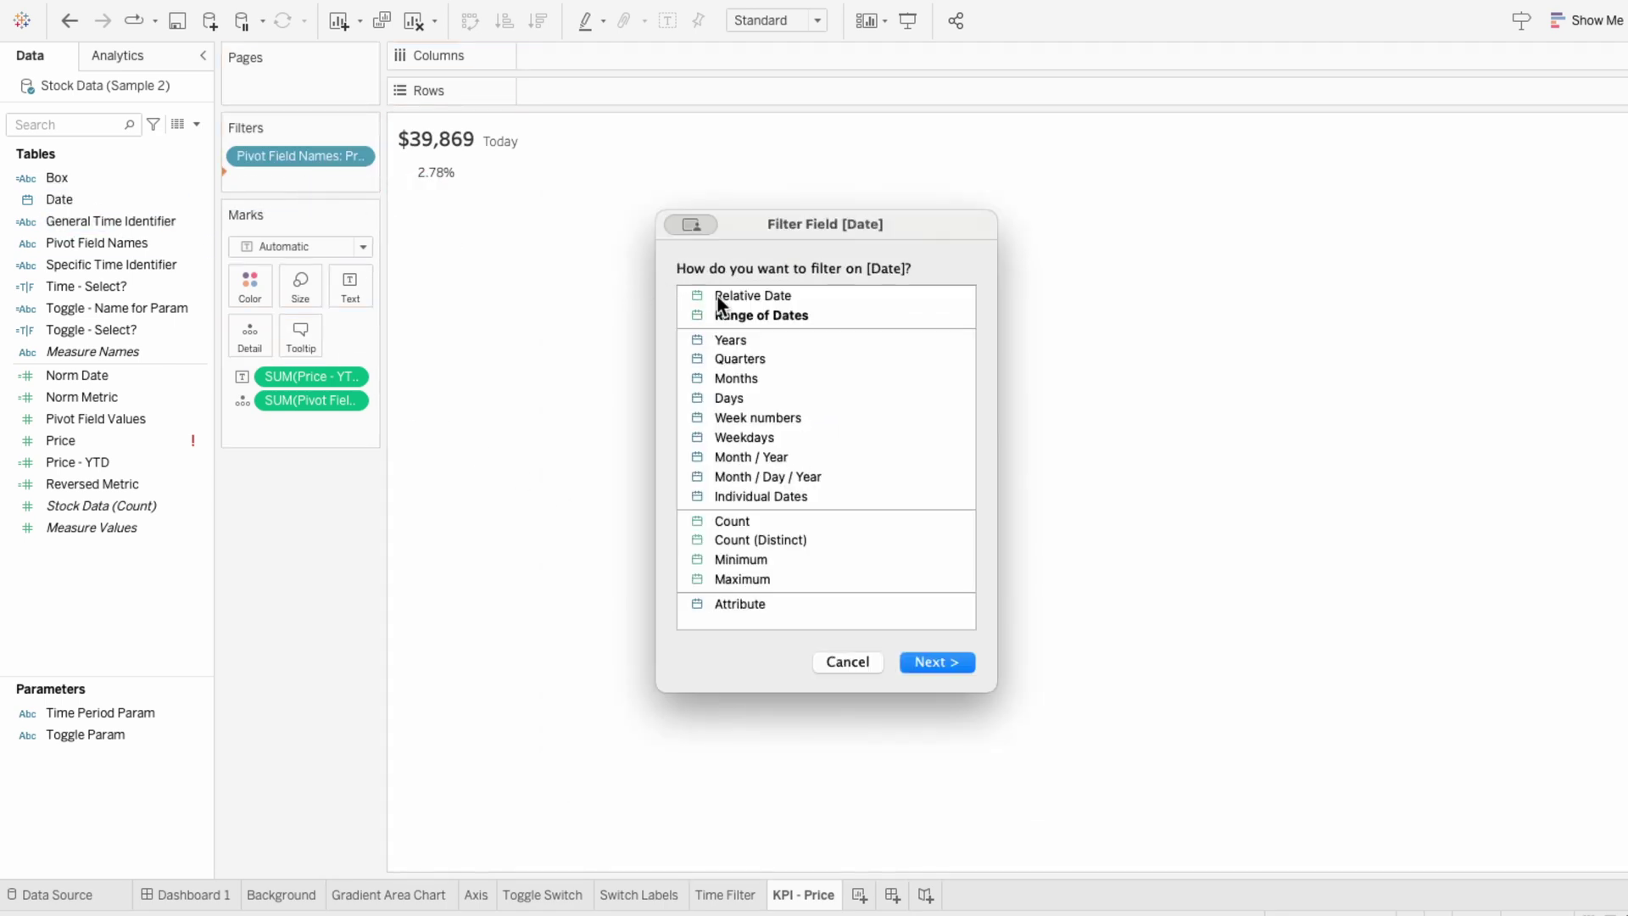
click(717, 297)
click(962, 660)
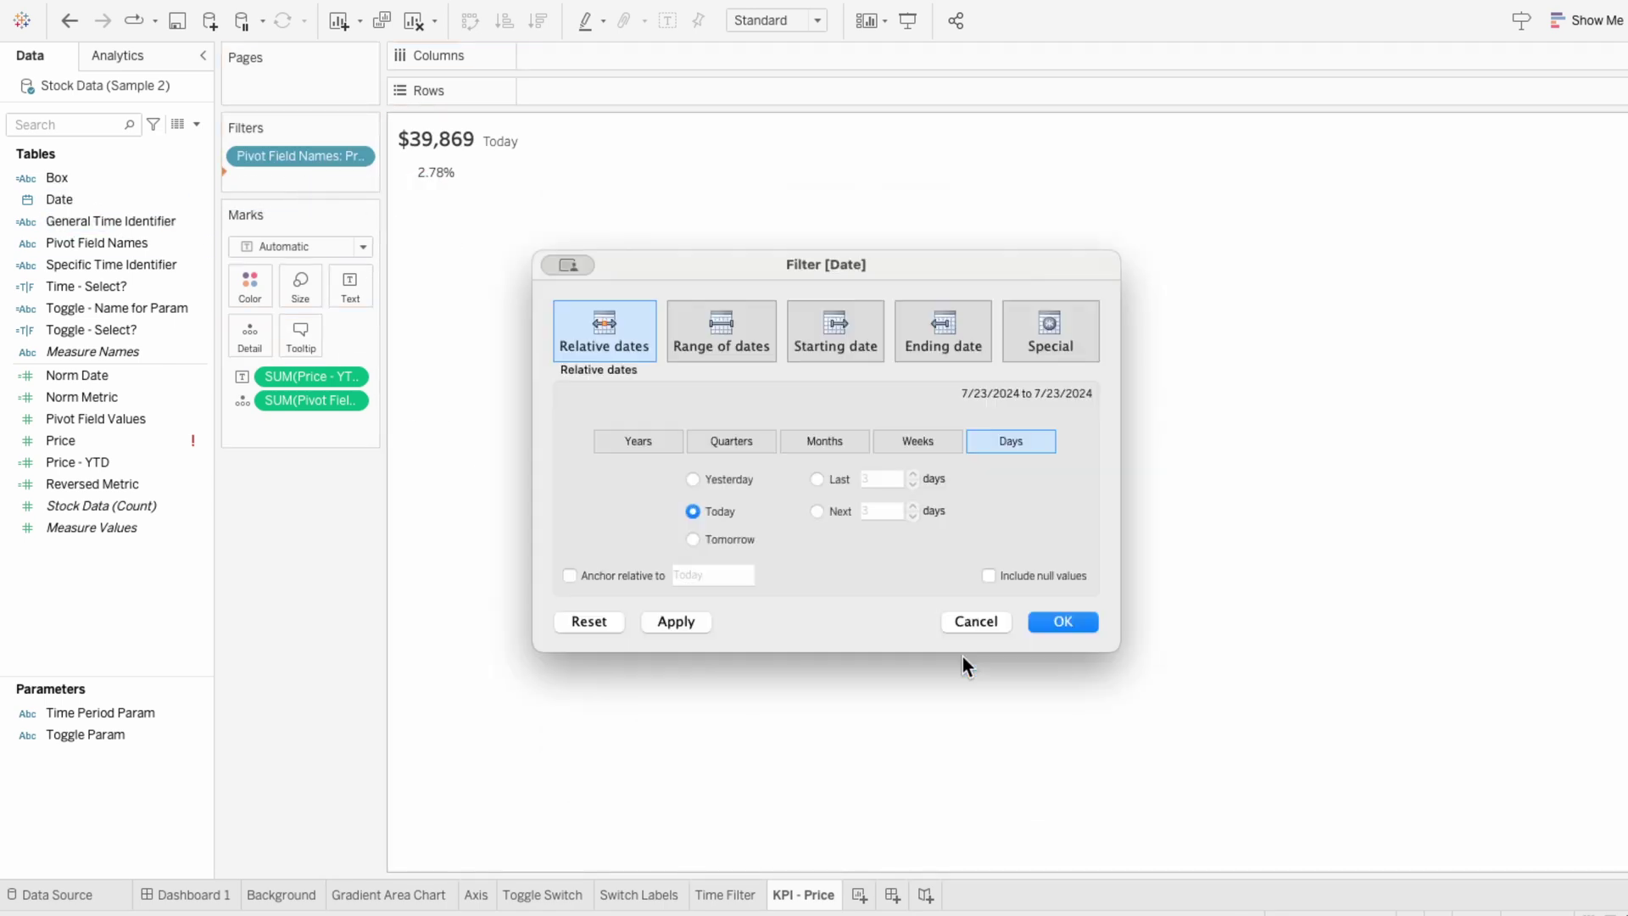
click(1065, 622)
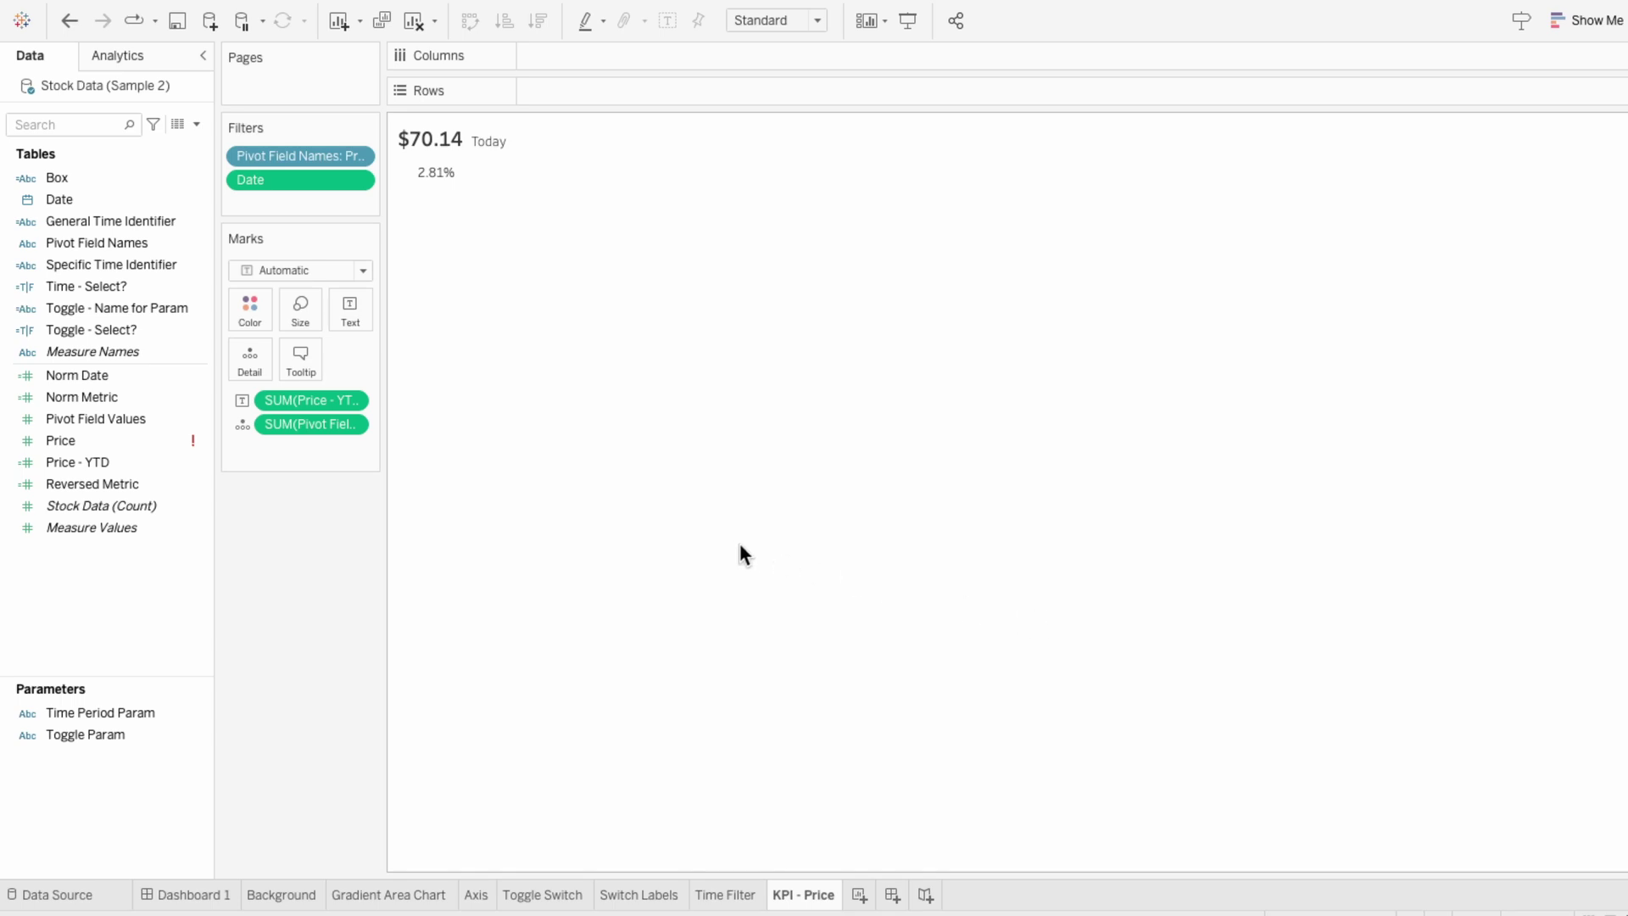
Make the marks a filled square Shape at maximum size, coloured light grey.
click(290, 270)
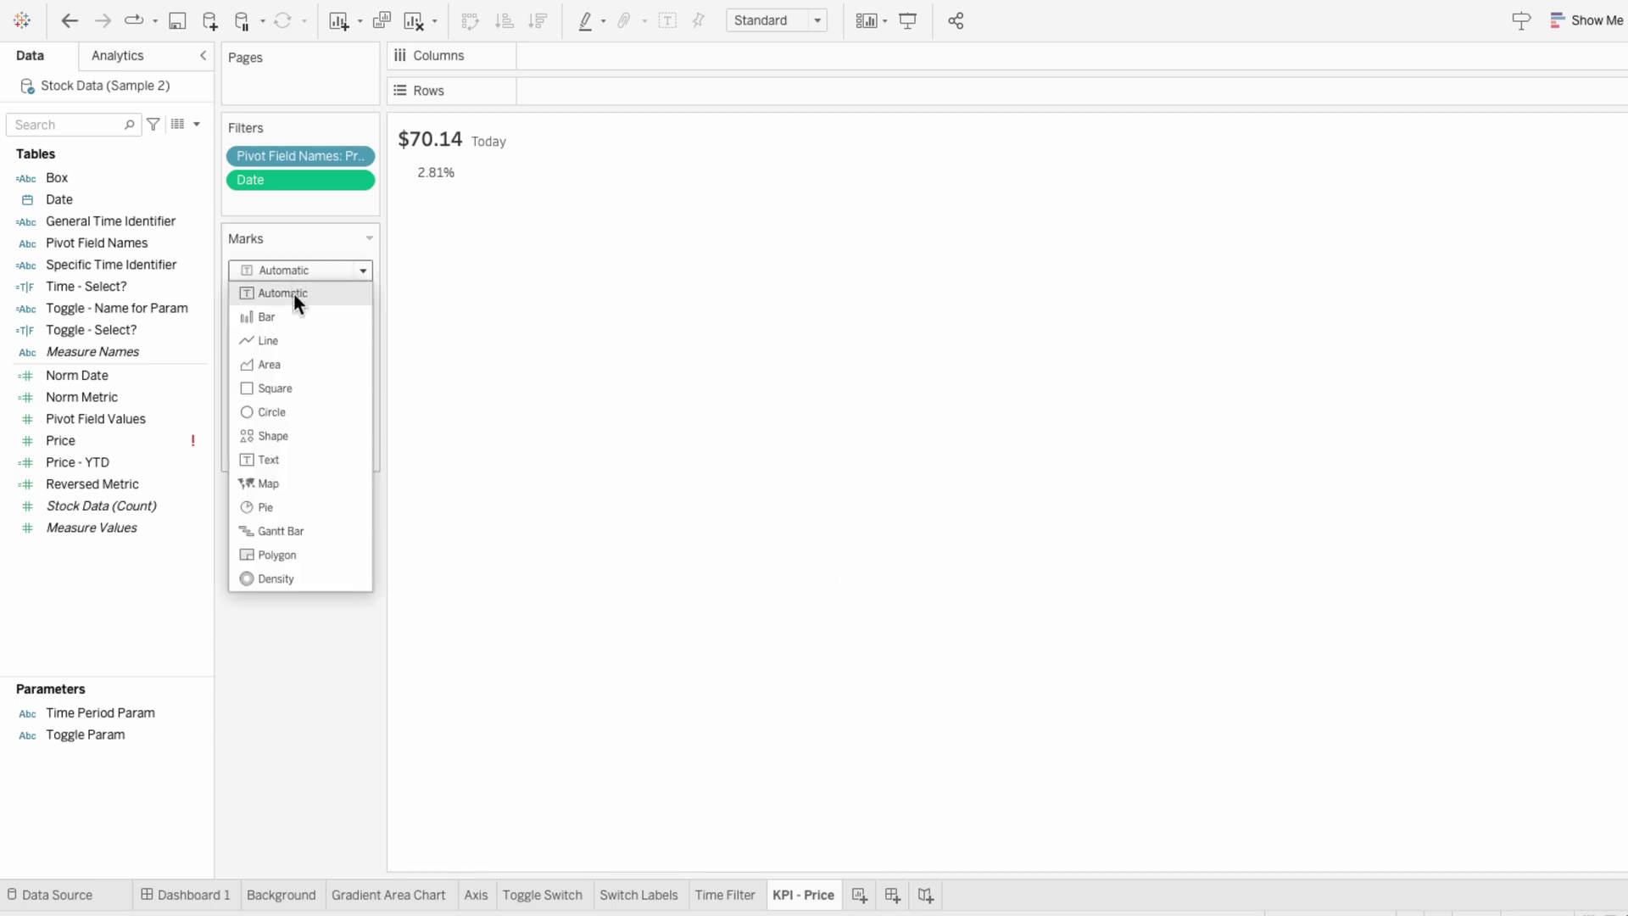
click(298, 434)
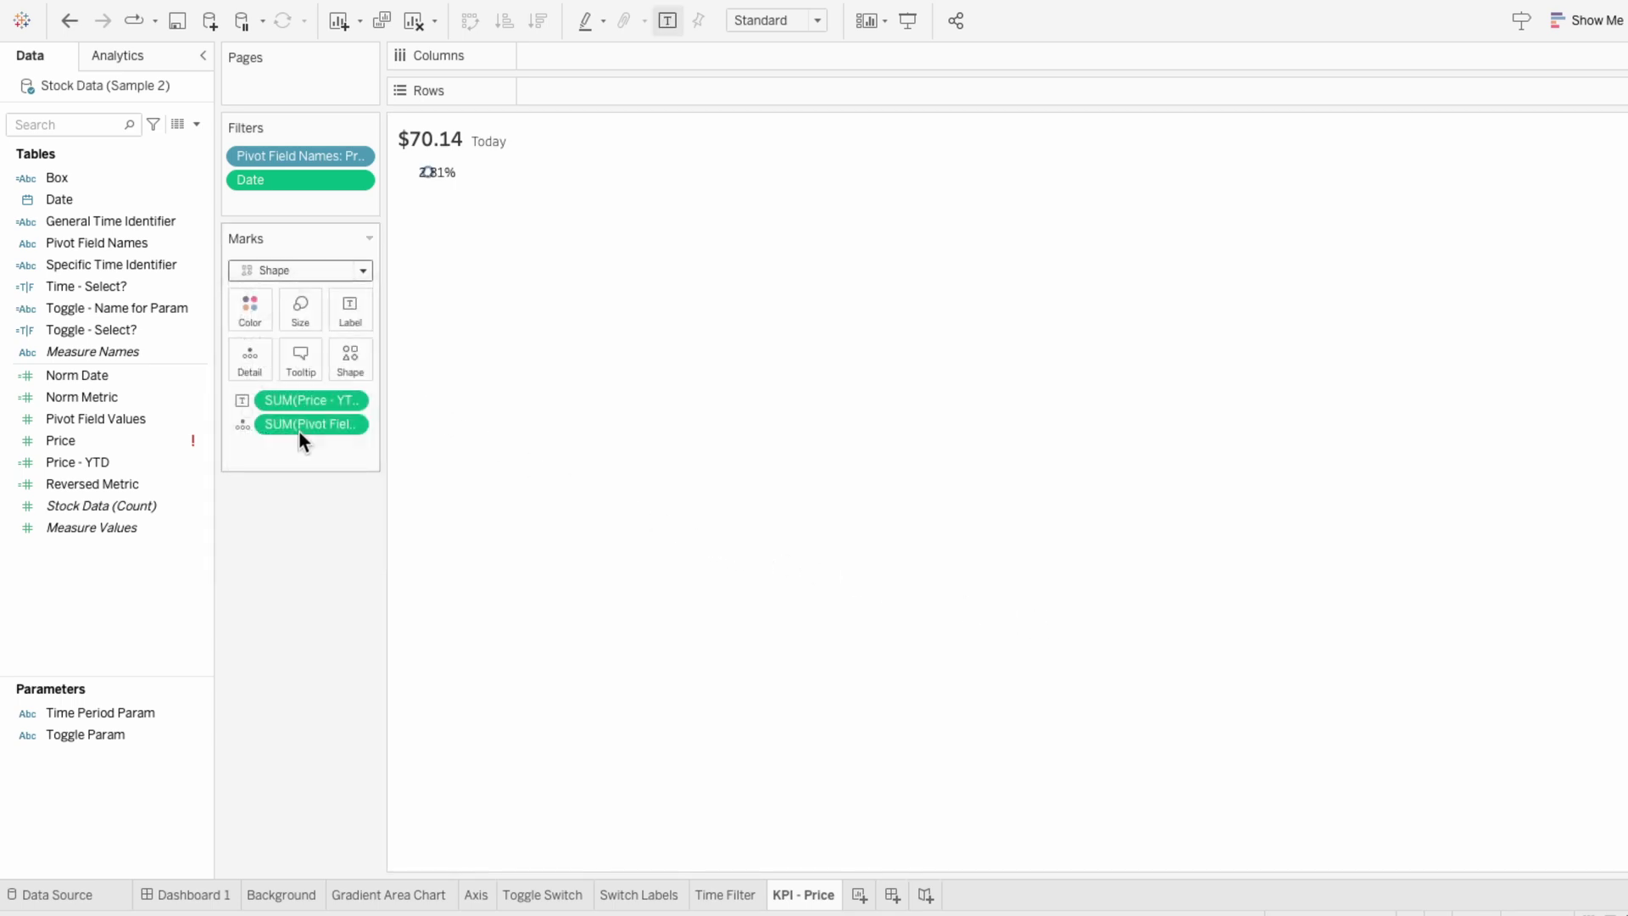
click(339, 379)
click(370, 450)
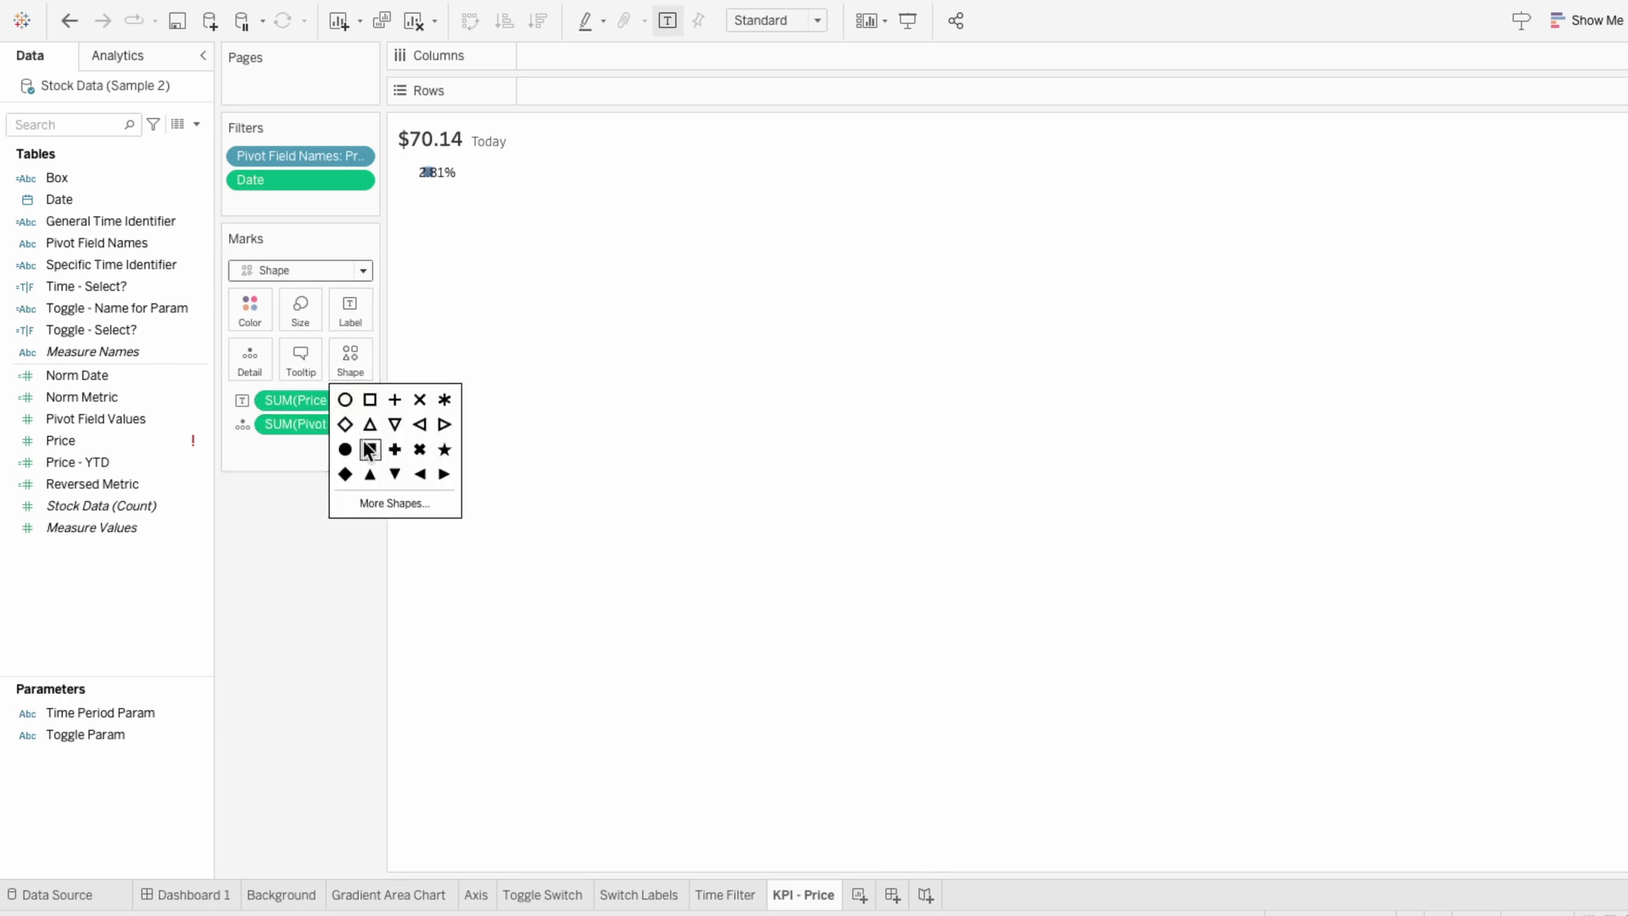
click(303, 322)
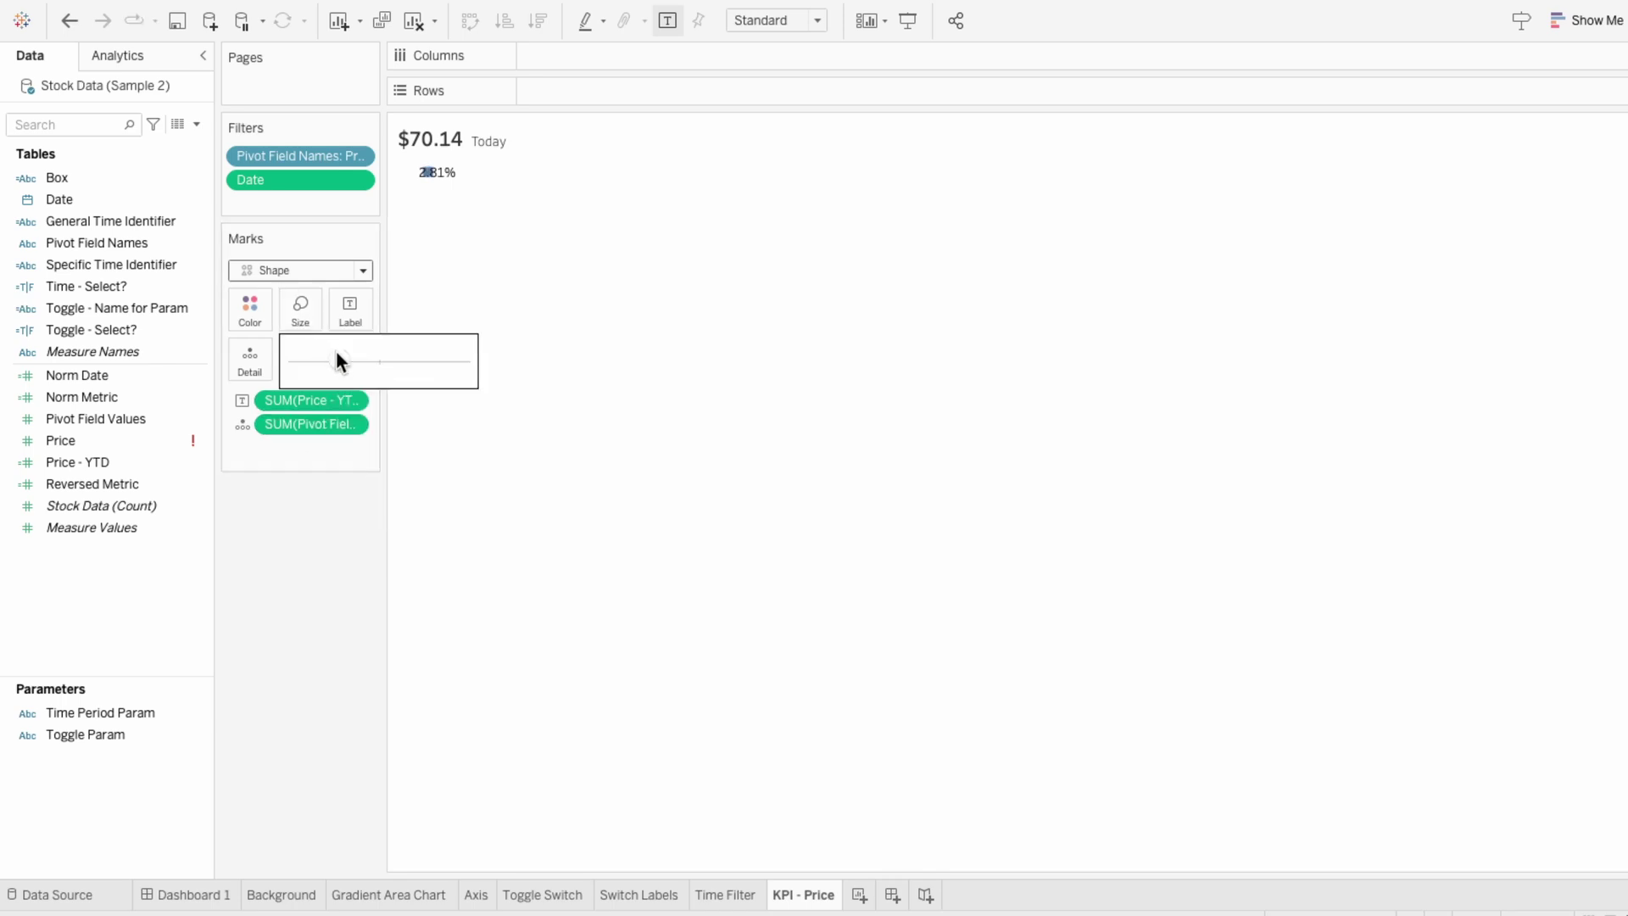
click(453, 358)
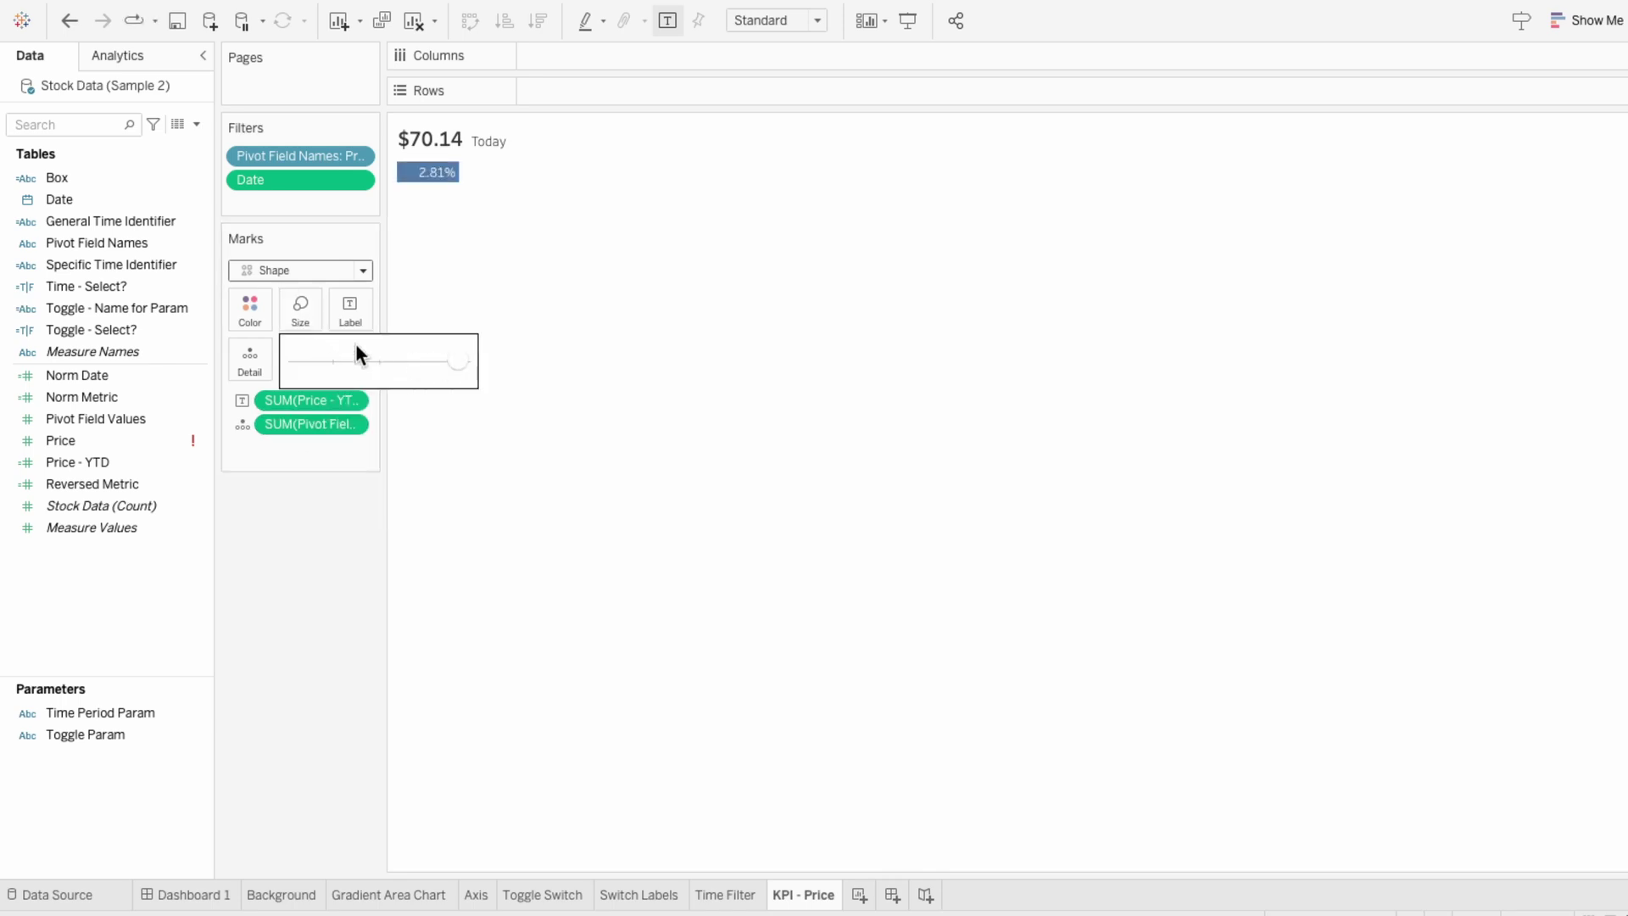
click(247, 309)
click(283, 400)
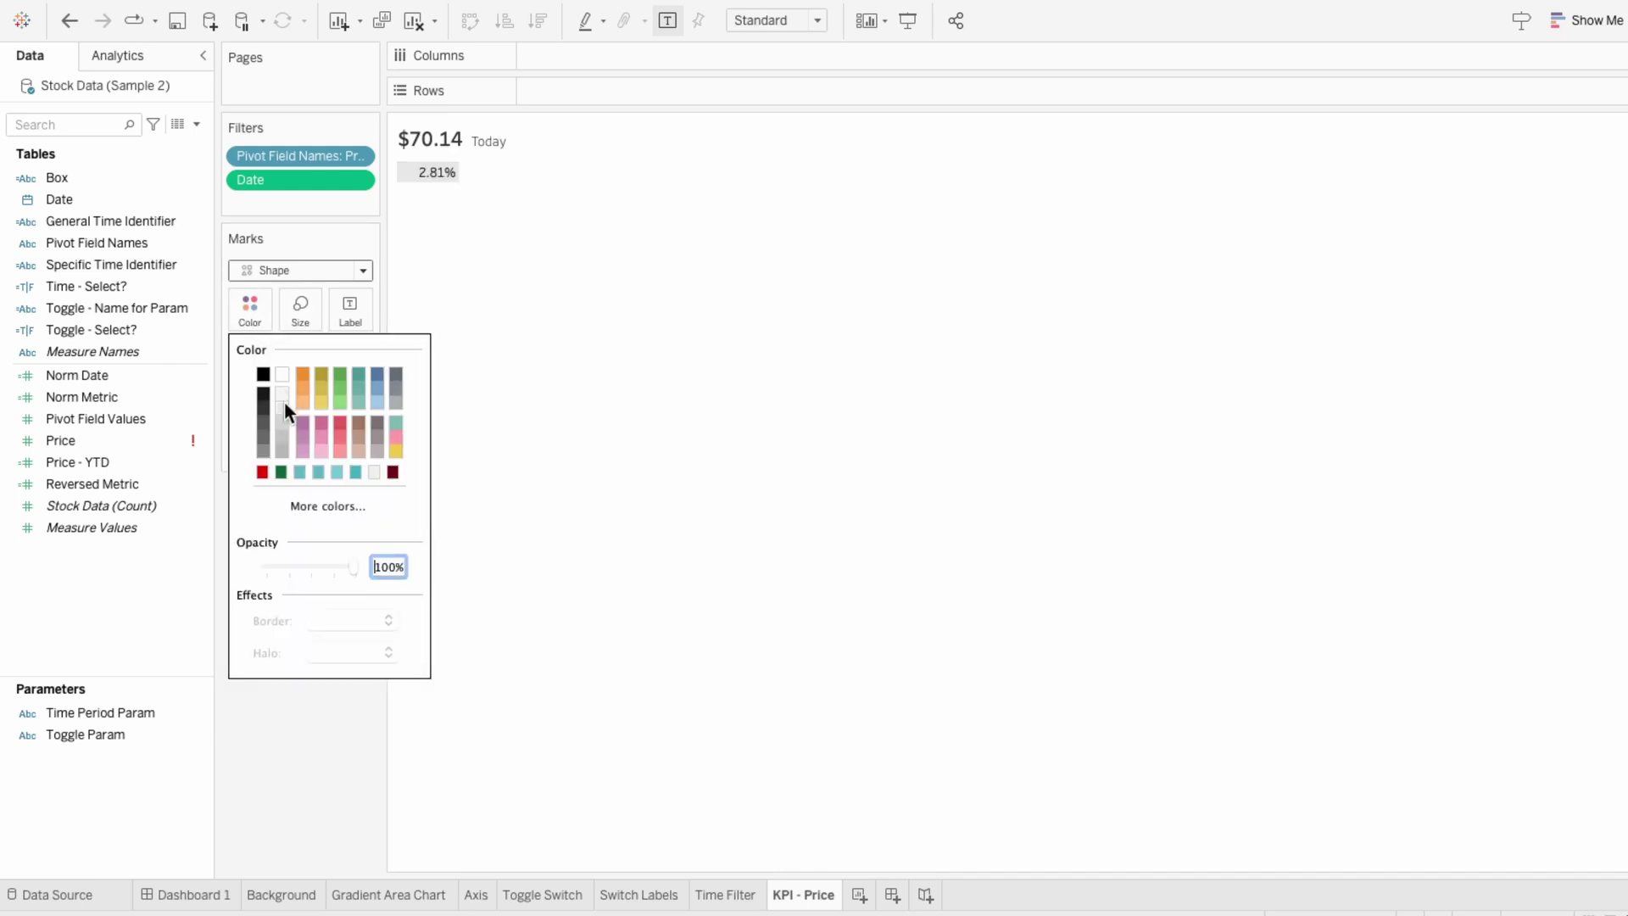
click(509, 392)
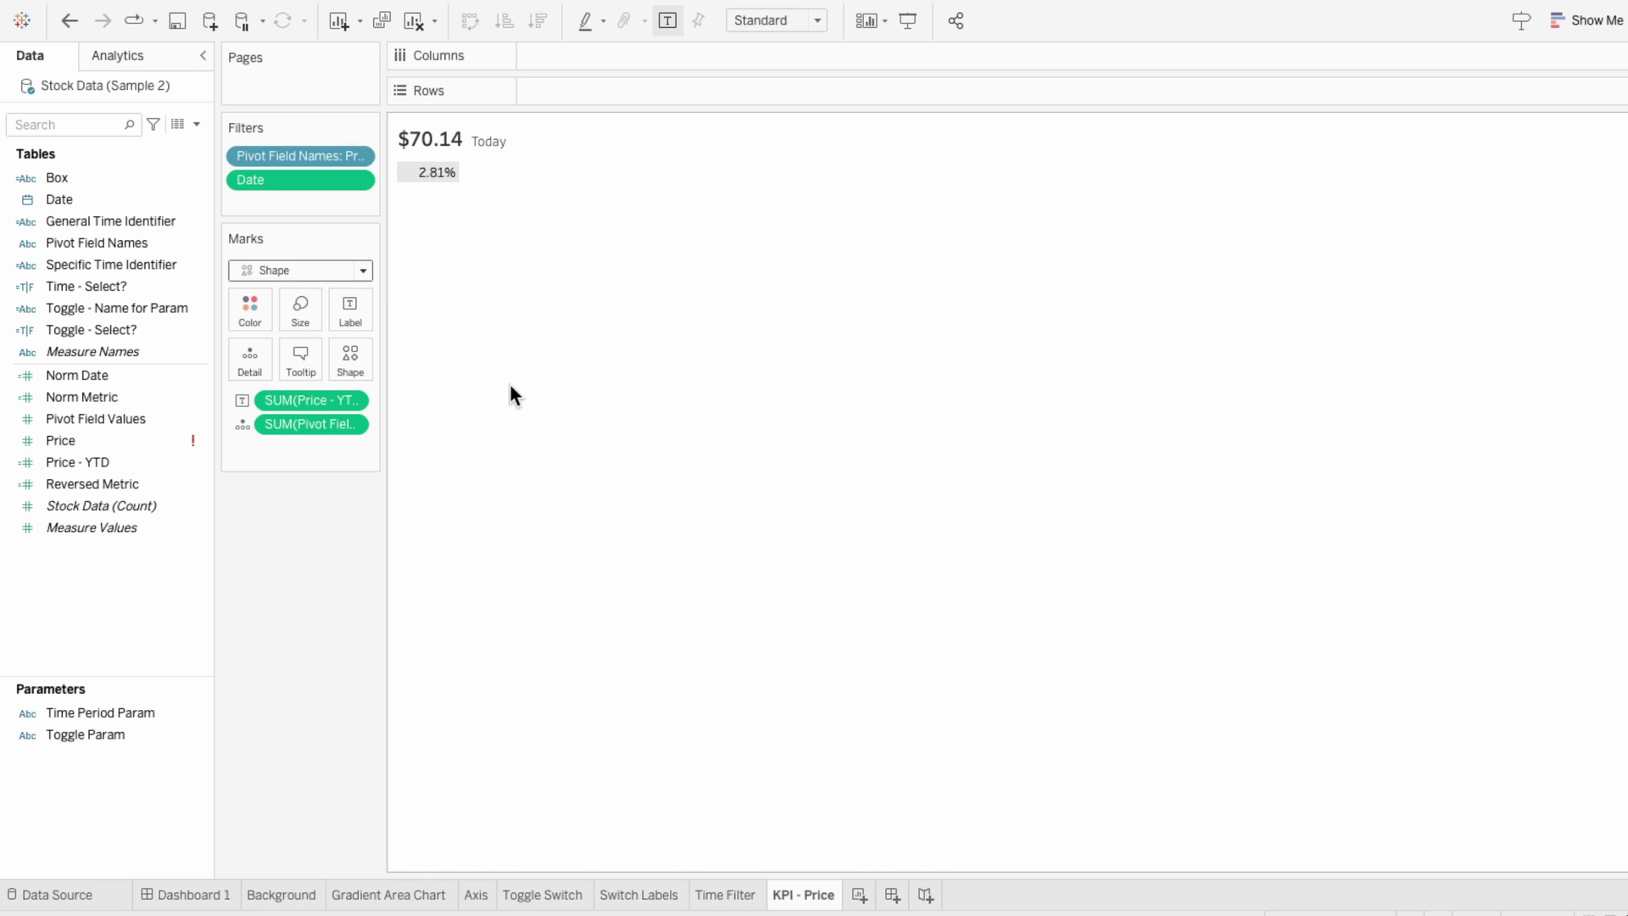
Create calculated field Price - INC: IF [Price - YTD] > 0 THEN STR([Price - YTD]) + "% ↑" END.
click(196, 123)
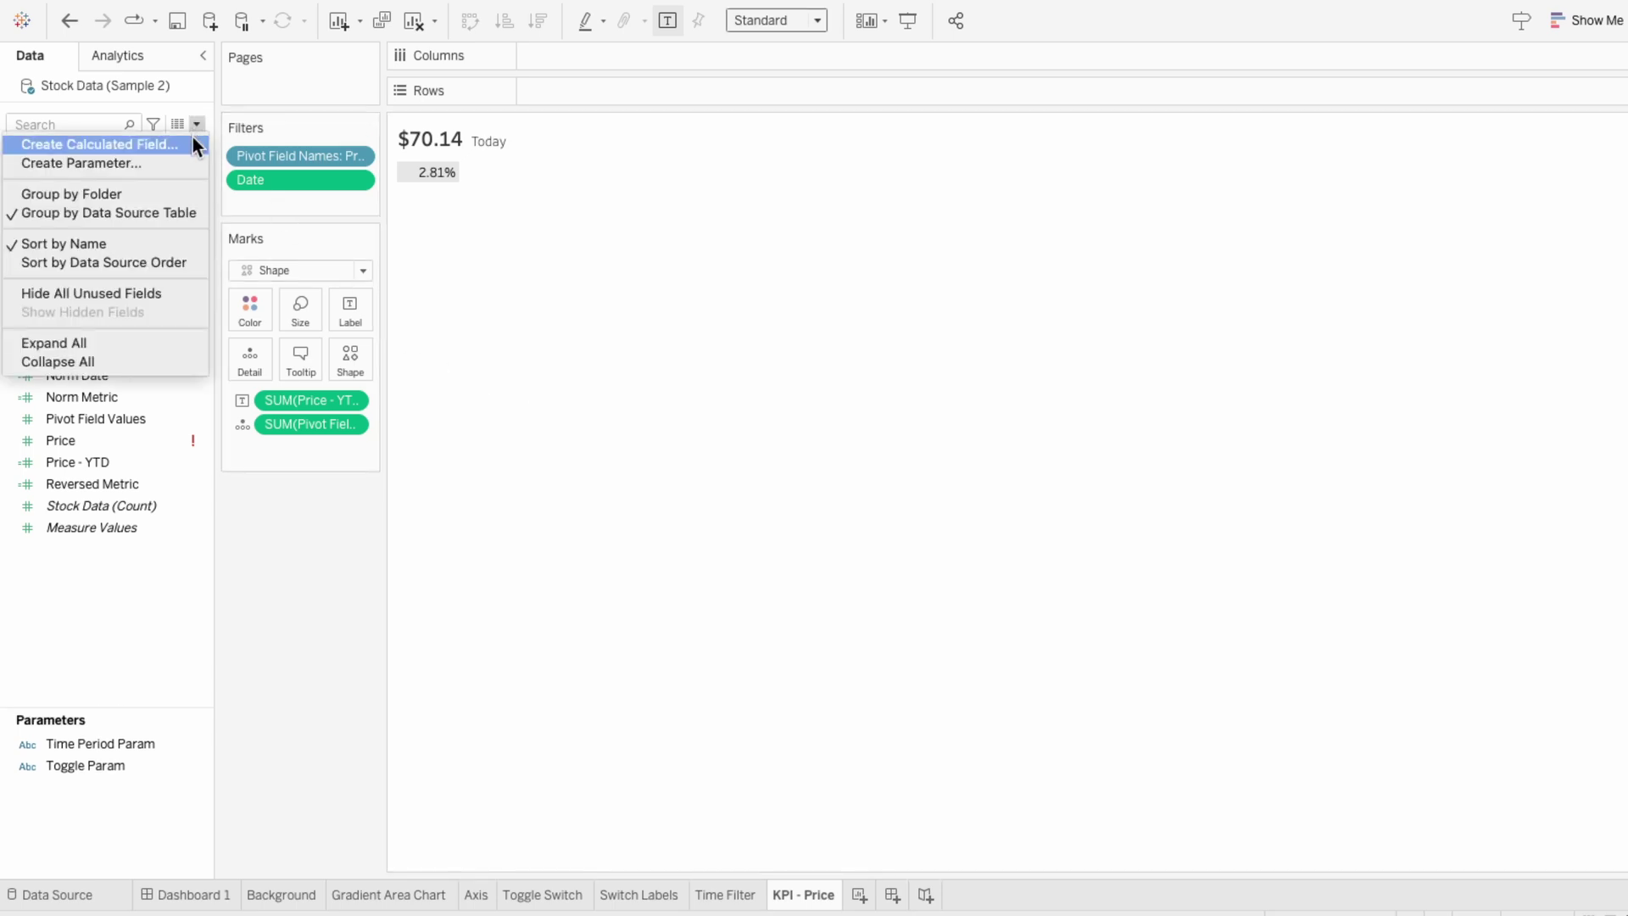
click(170, 144)
text(Price - INC)
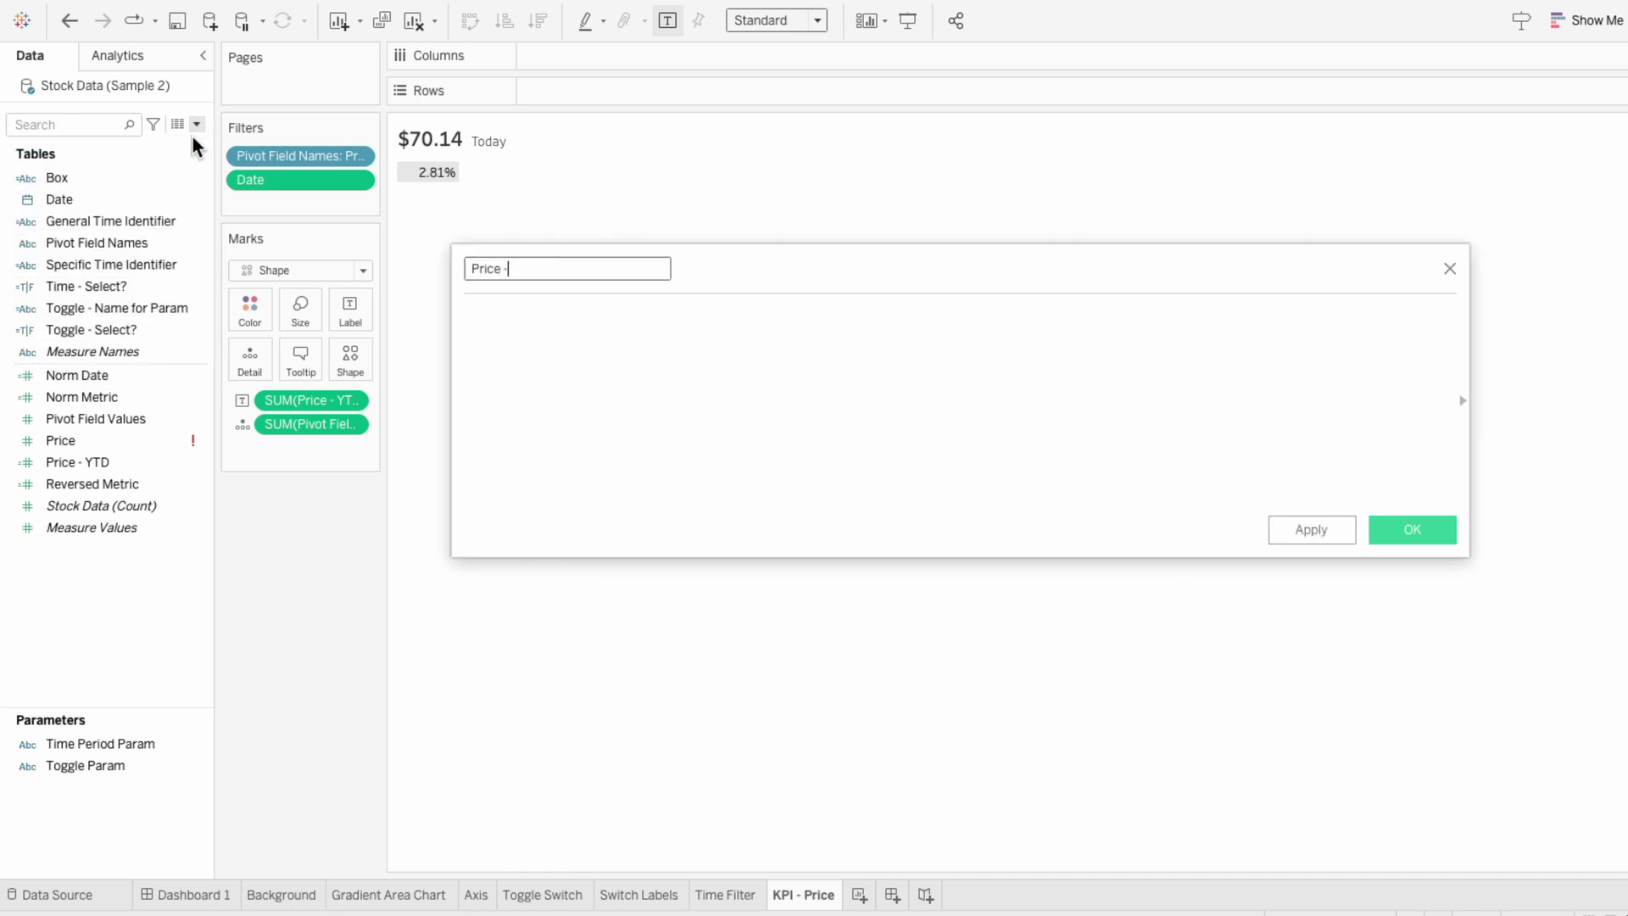
key(Tab)
text(IF price)
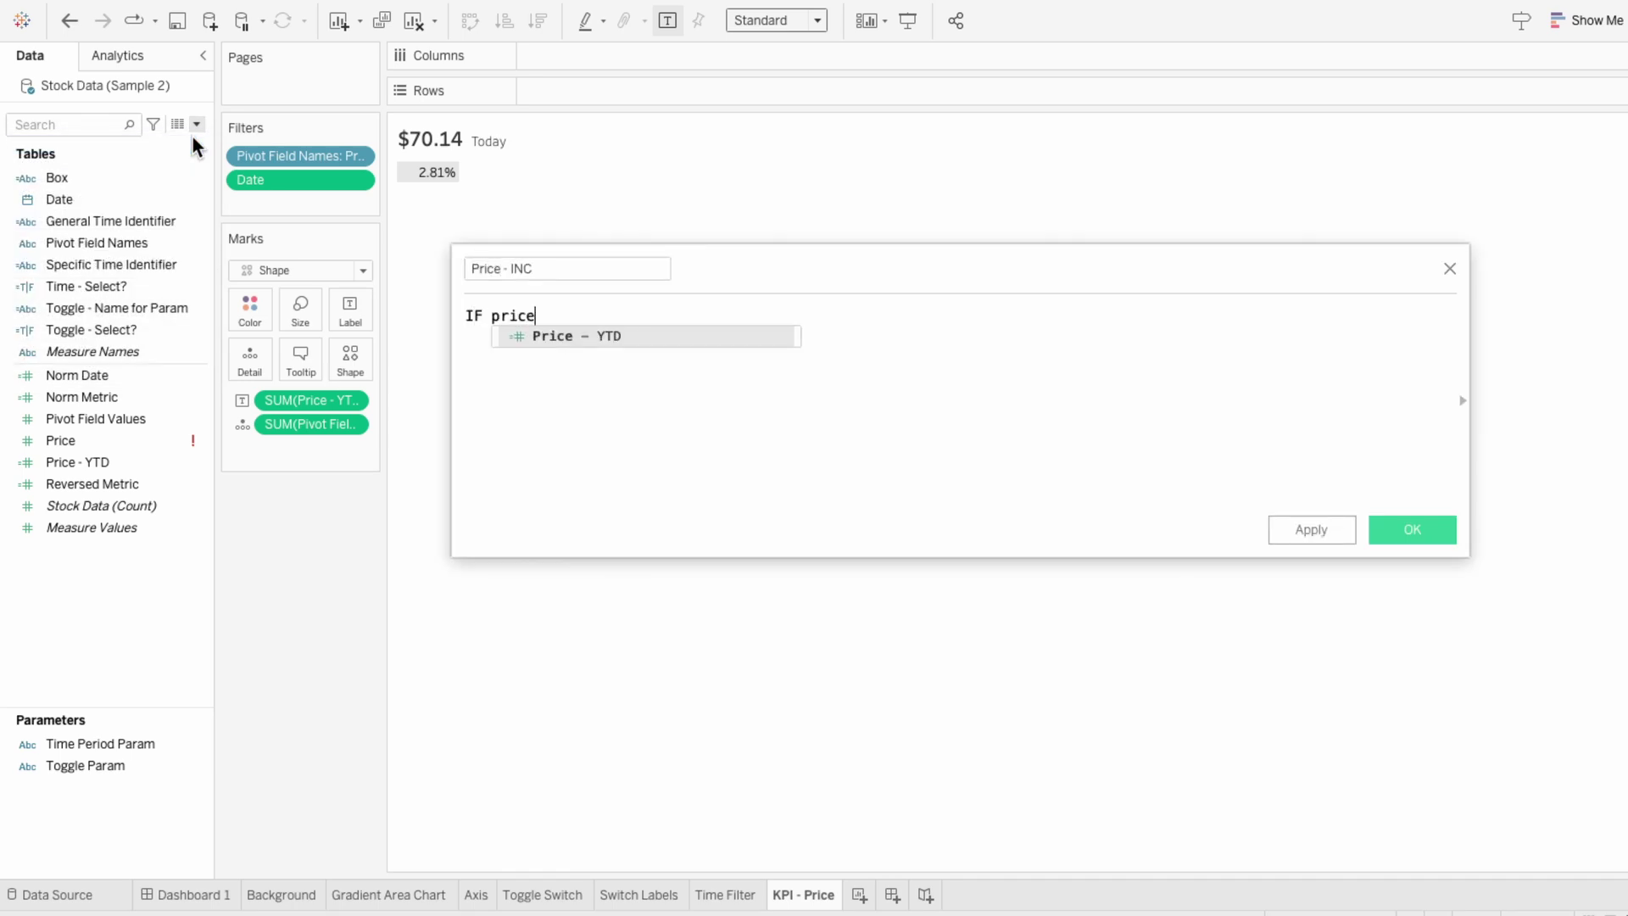
key(Return)
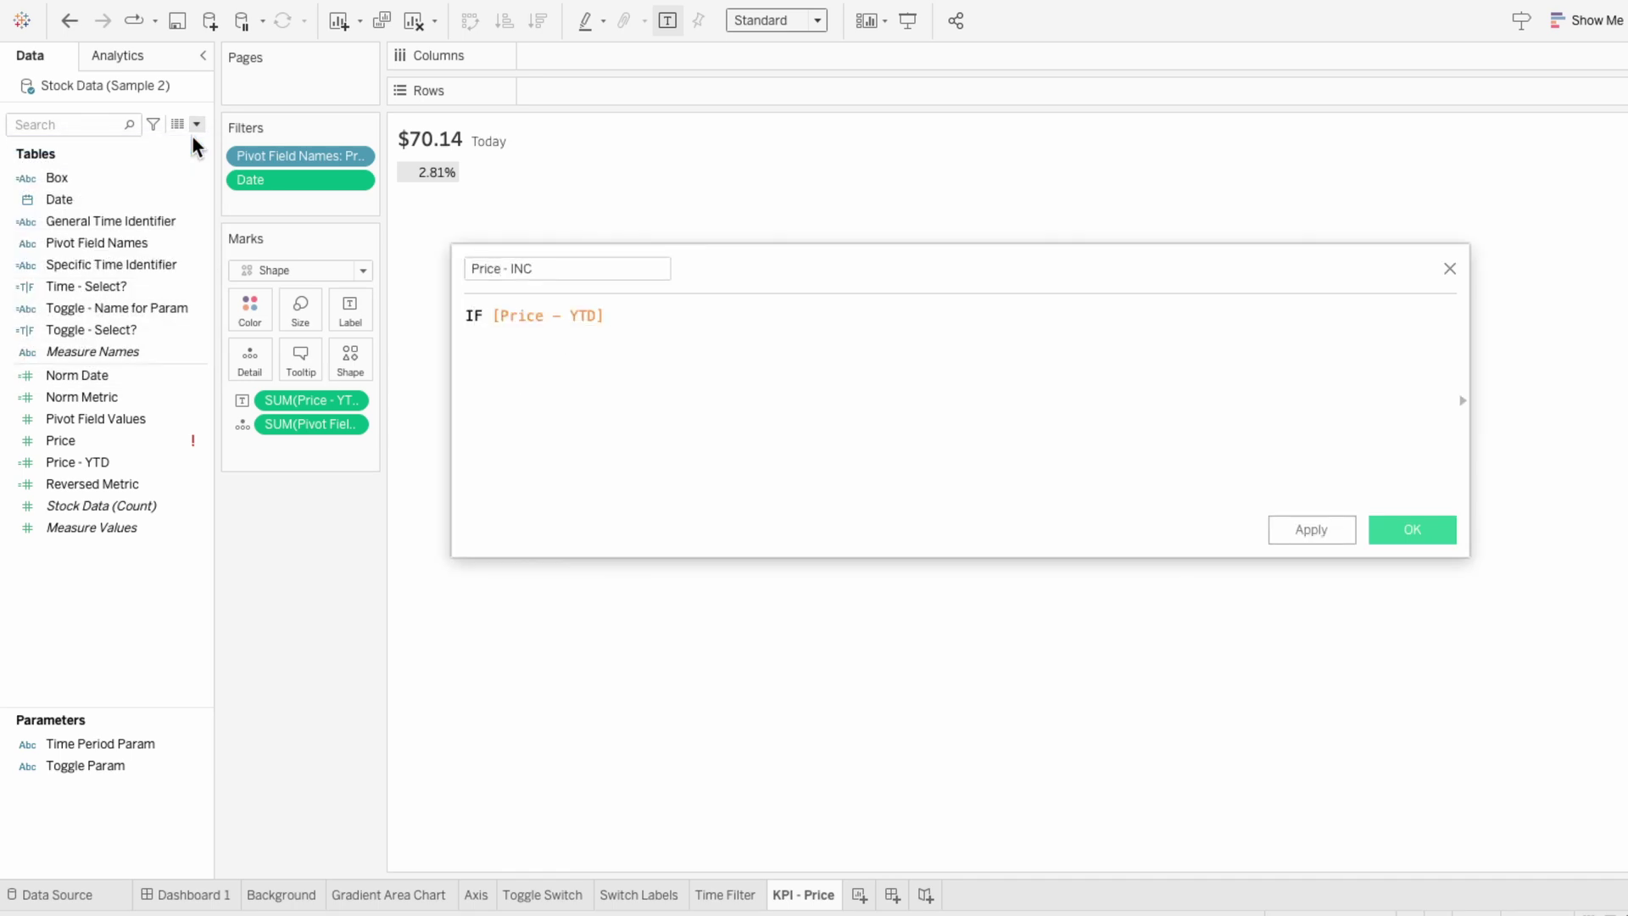
text(> 0 THEN STR(price)
key(Return)
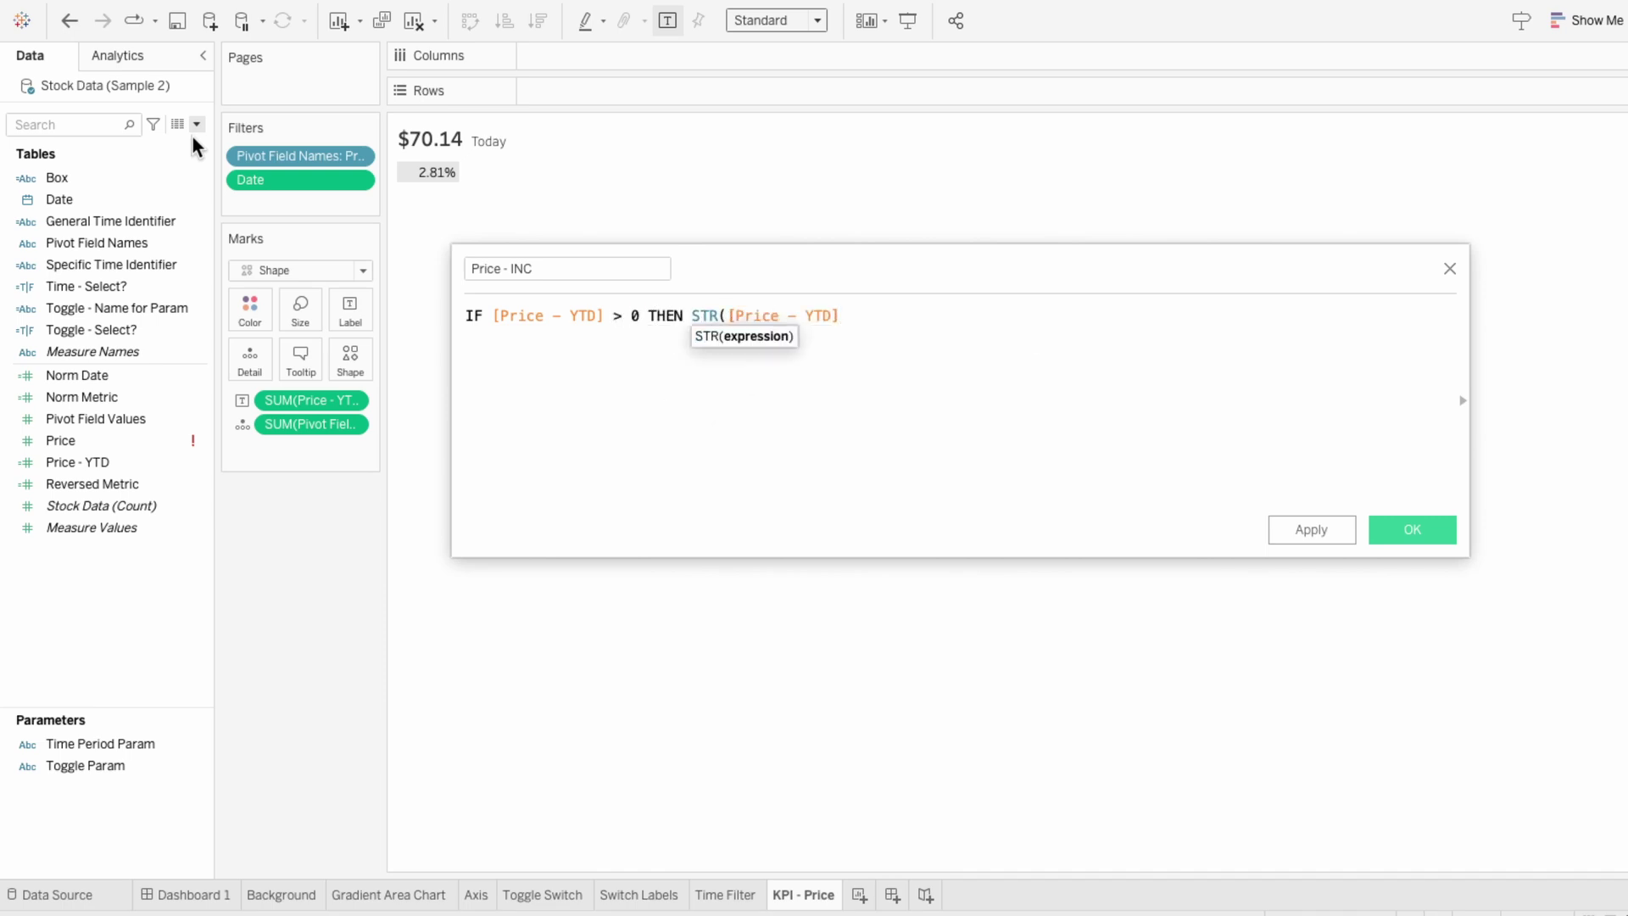
text() + "%)
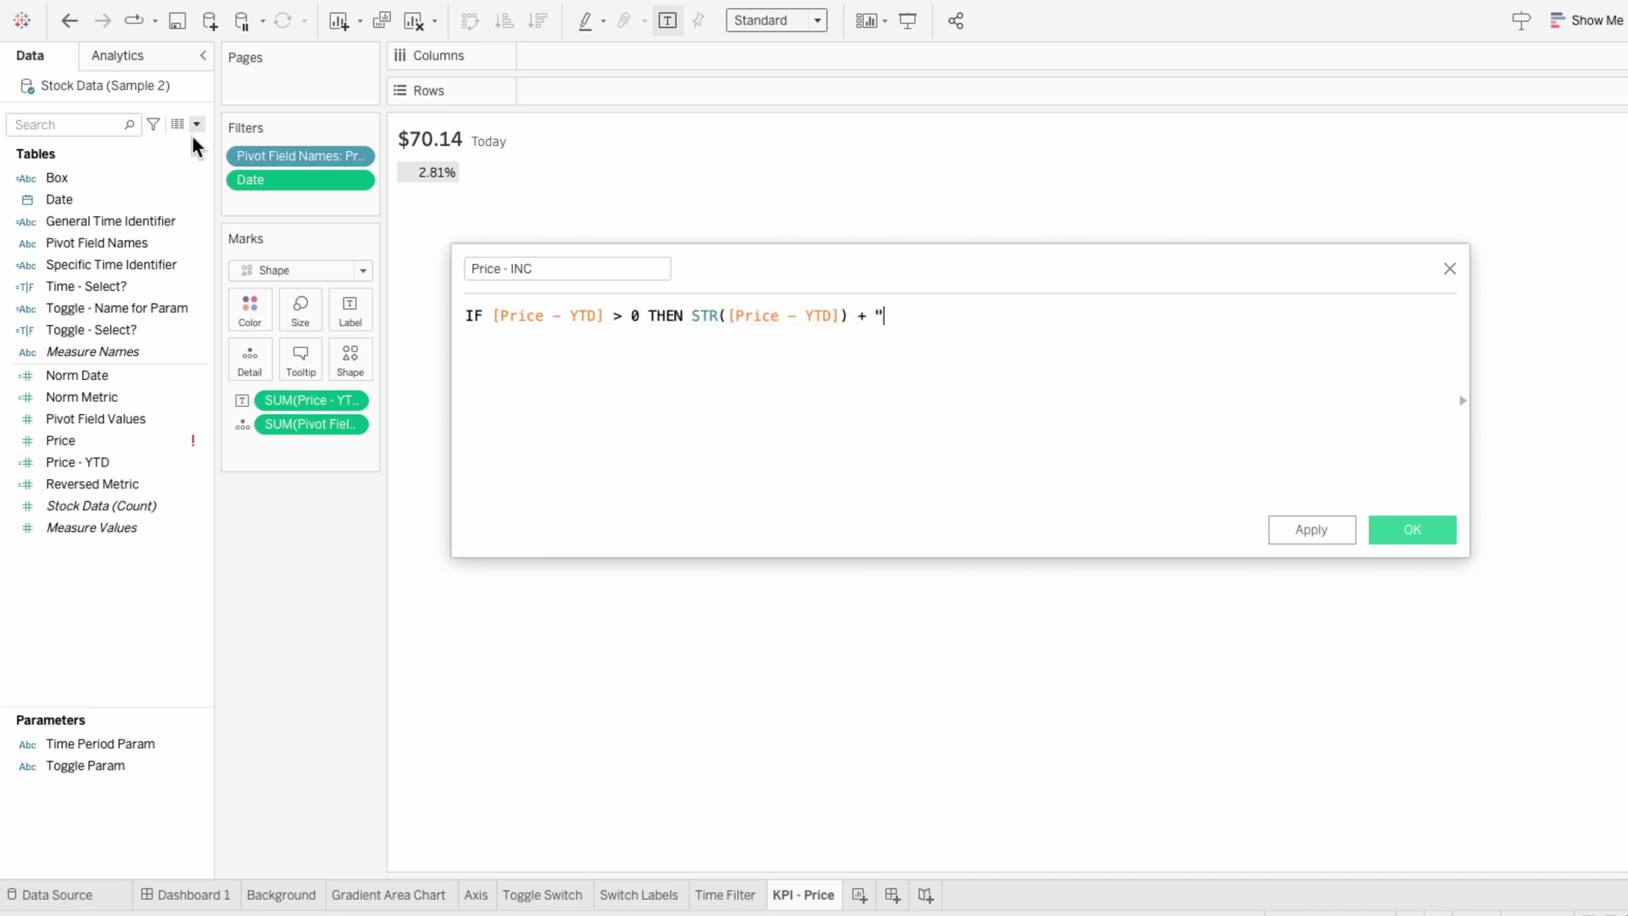
text( ↑)
text(END)
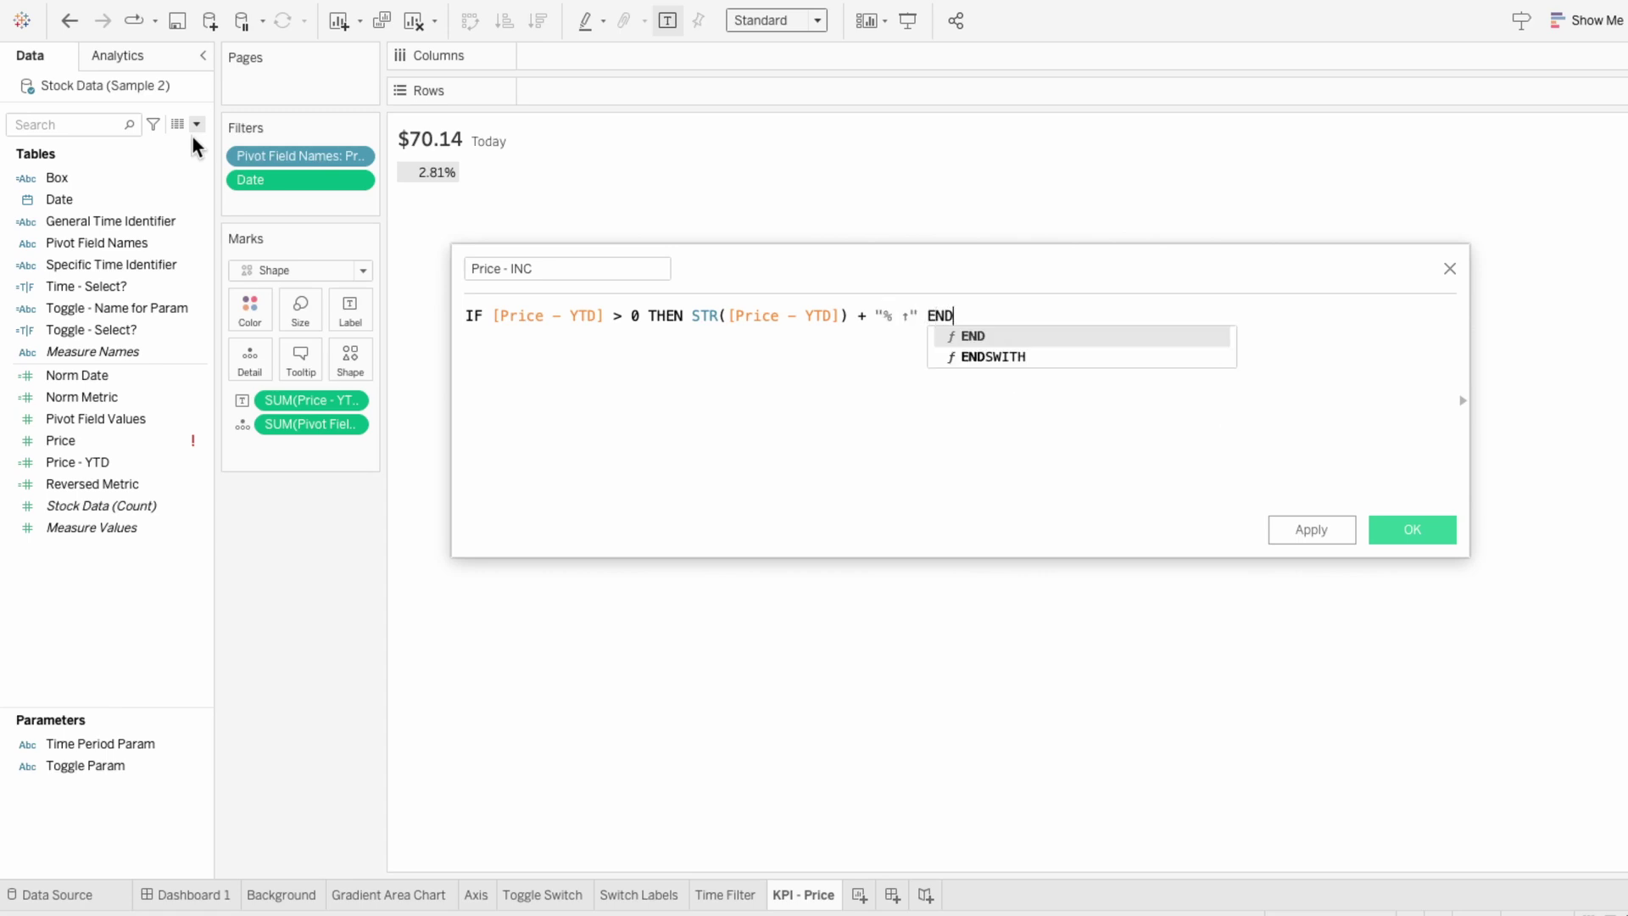
click(1388, 524)
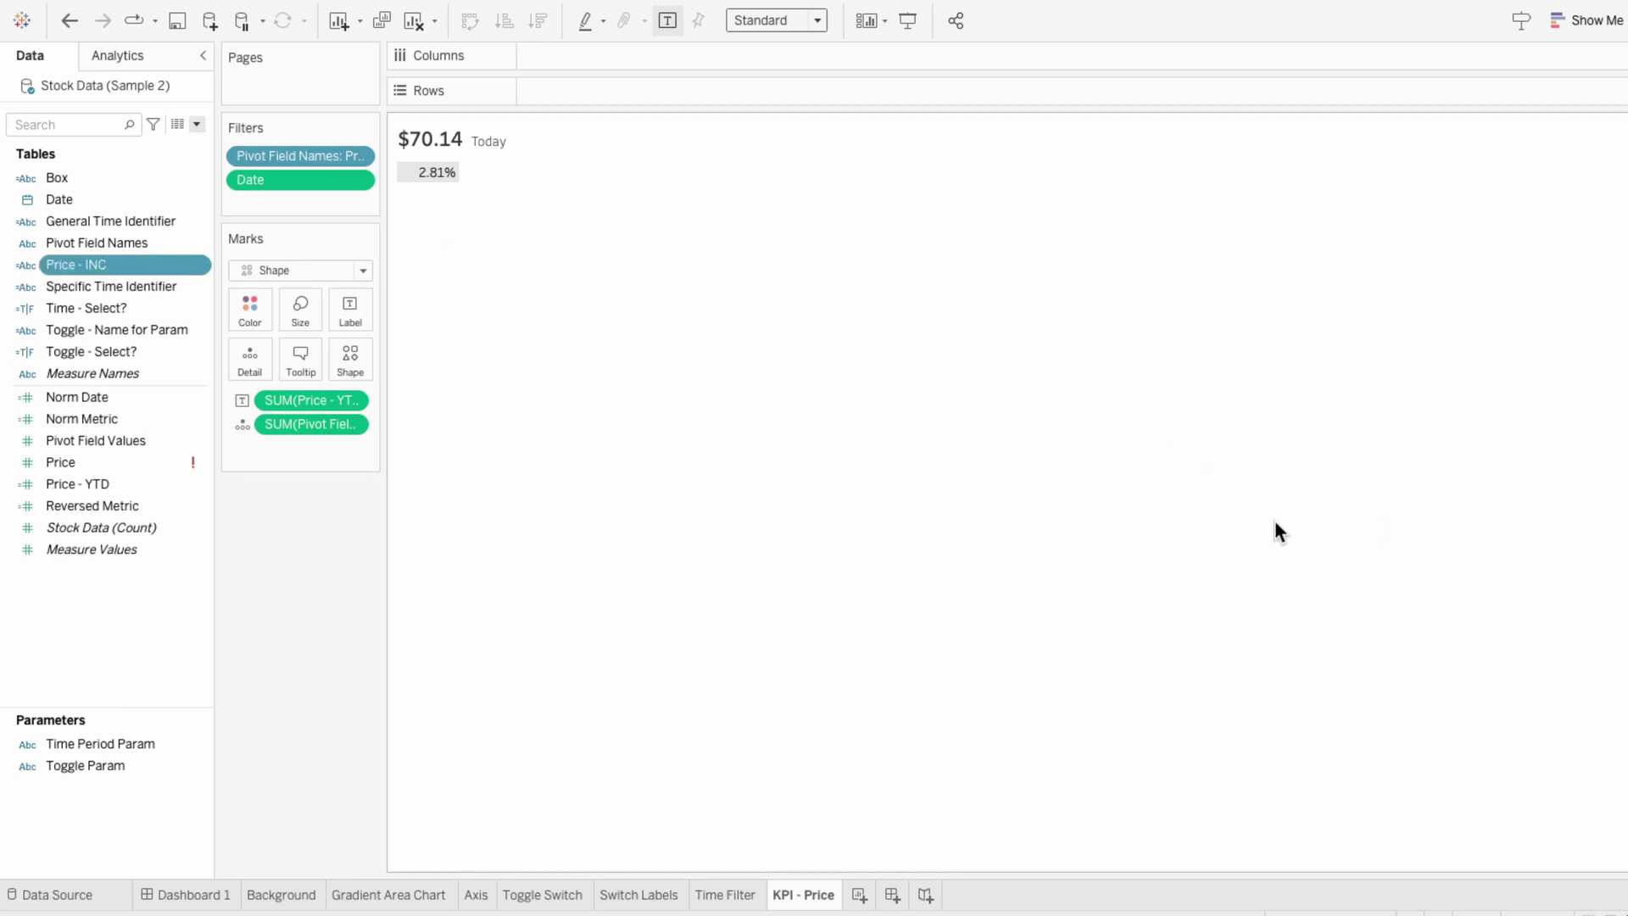
Put Price - INC on Label and widen the cell to reveal the label.
drag(105, 271, 318, 402)
mouse_move(450, 182)
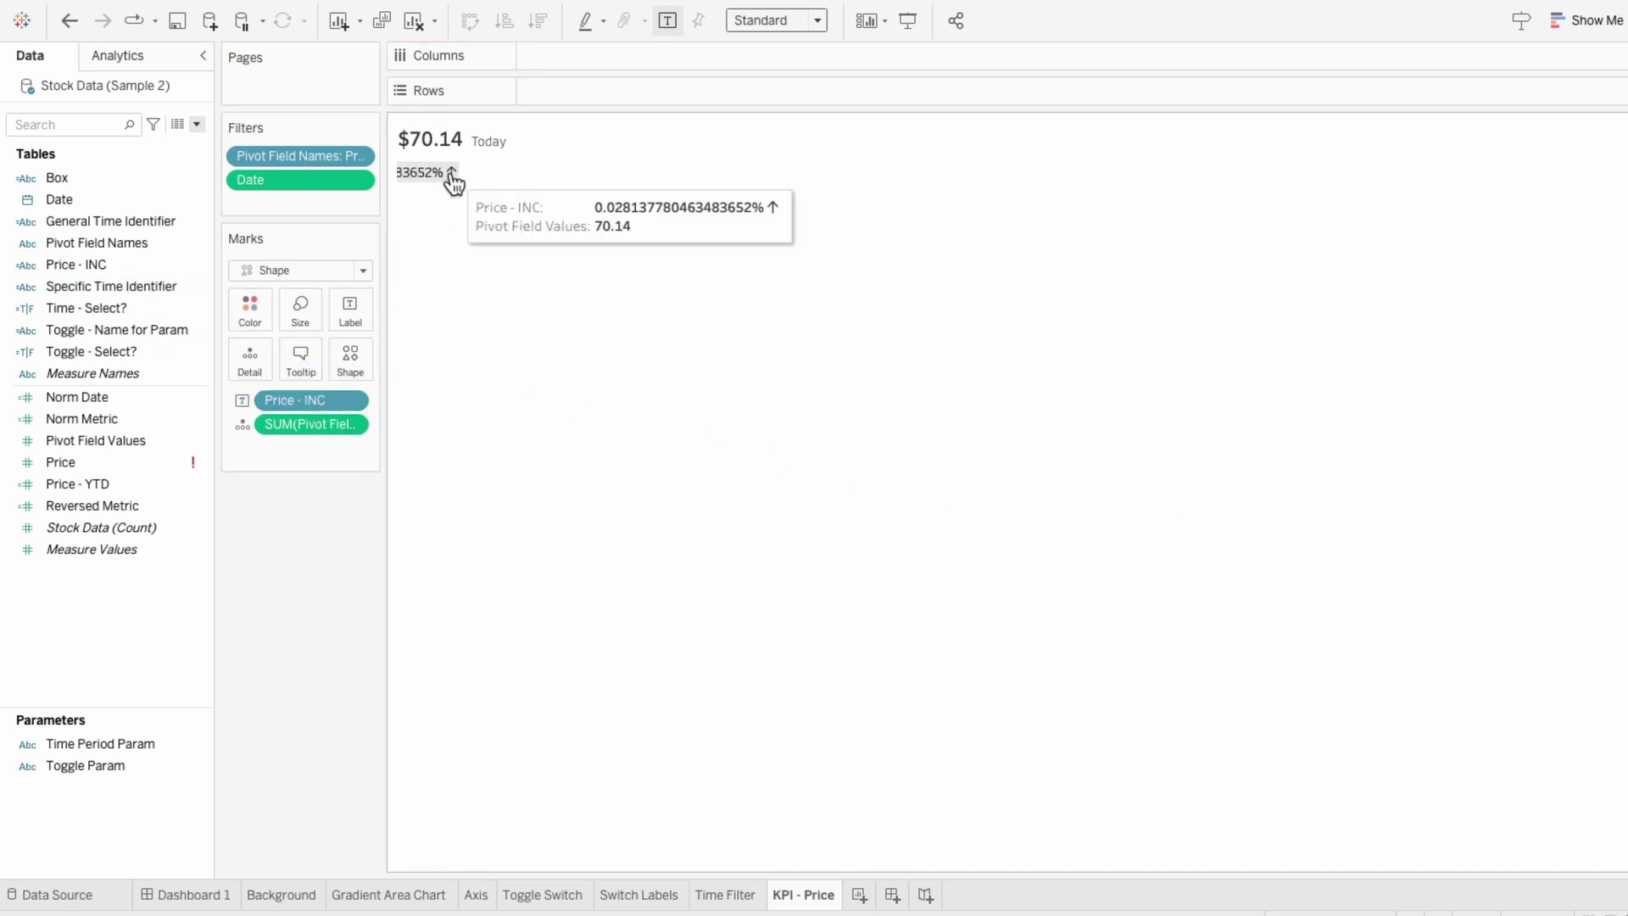
drag(454, 175, 550, 181)
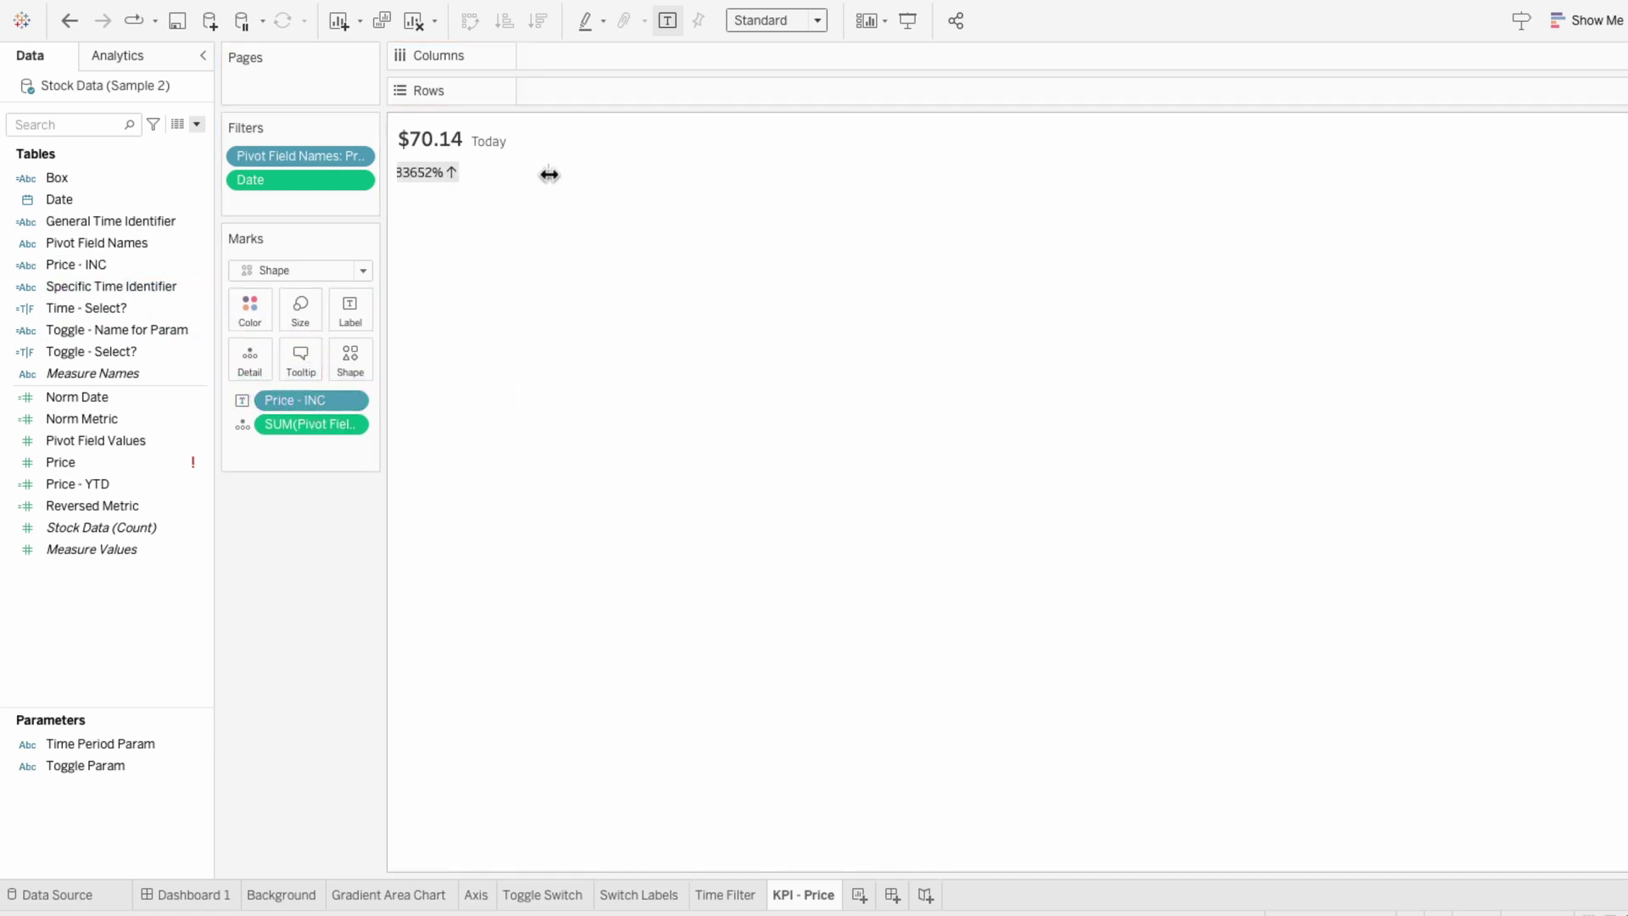
mouse_move(507, 181)
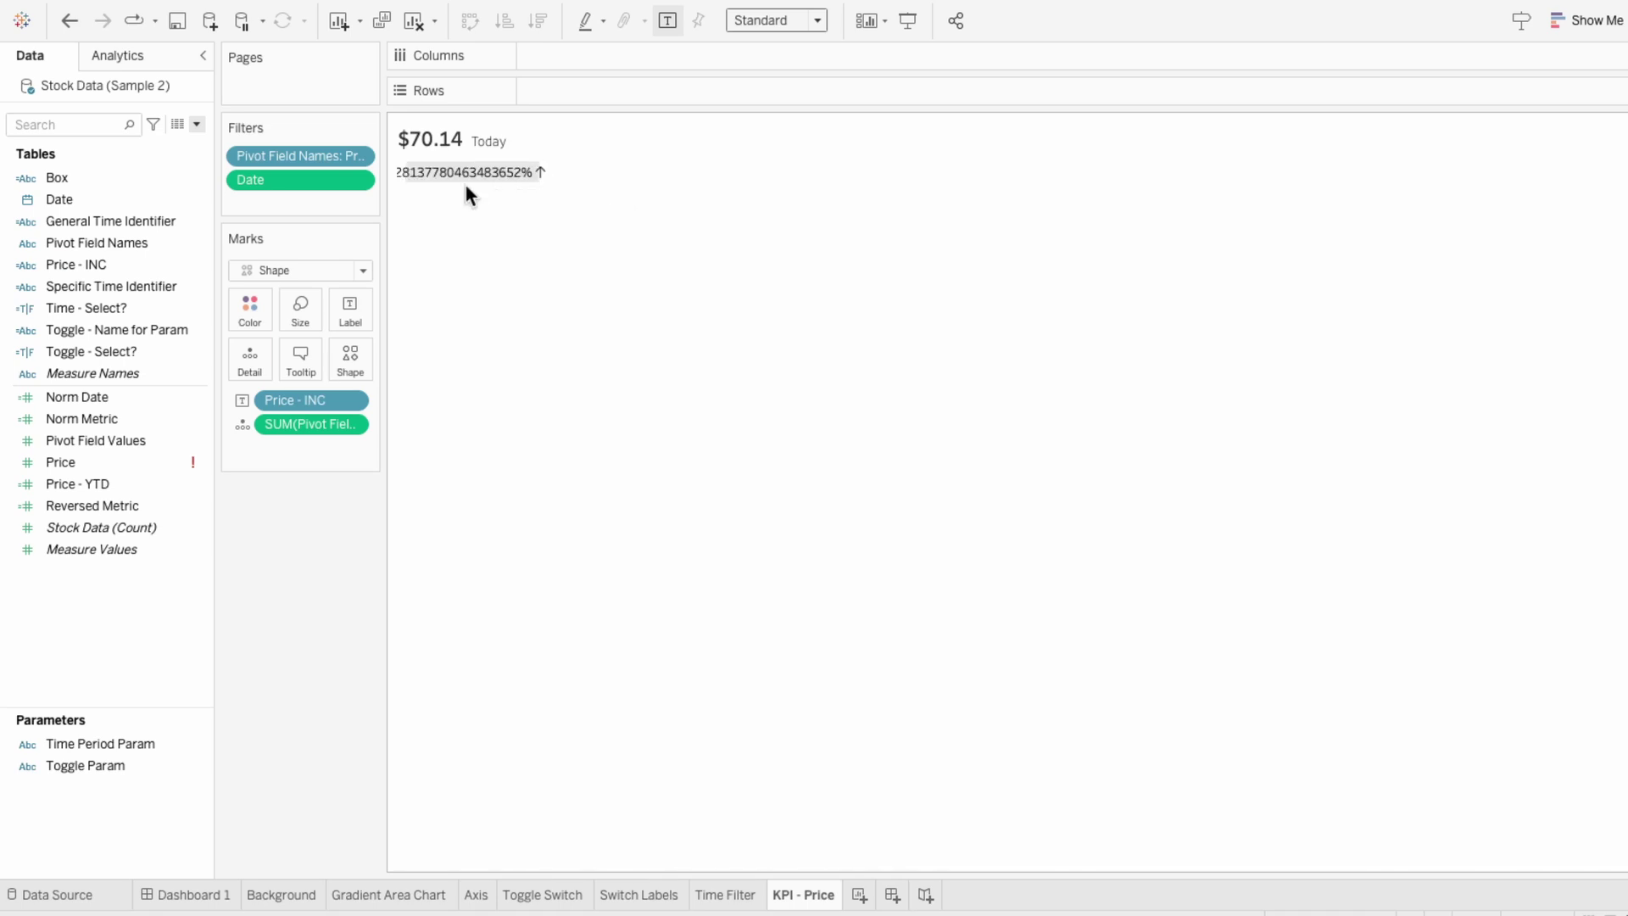
Wrap the STR value in Price - INC with LEFT(..., 4) and apply.
right_click(112, 268)
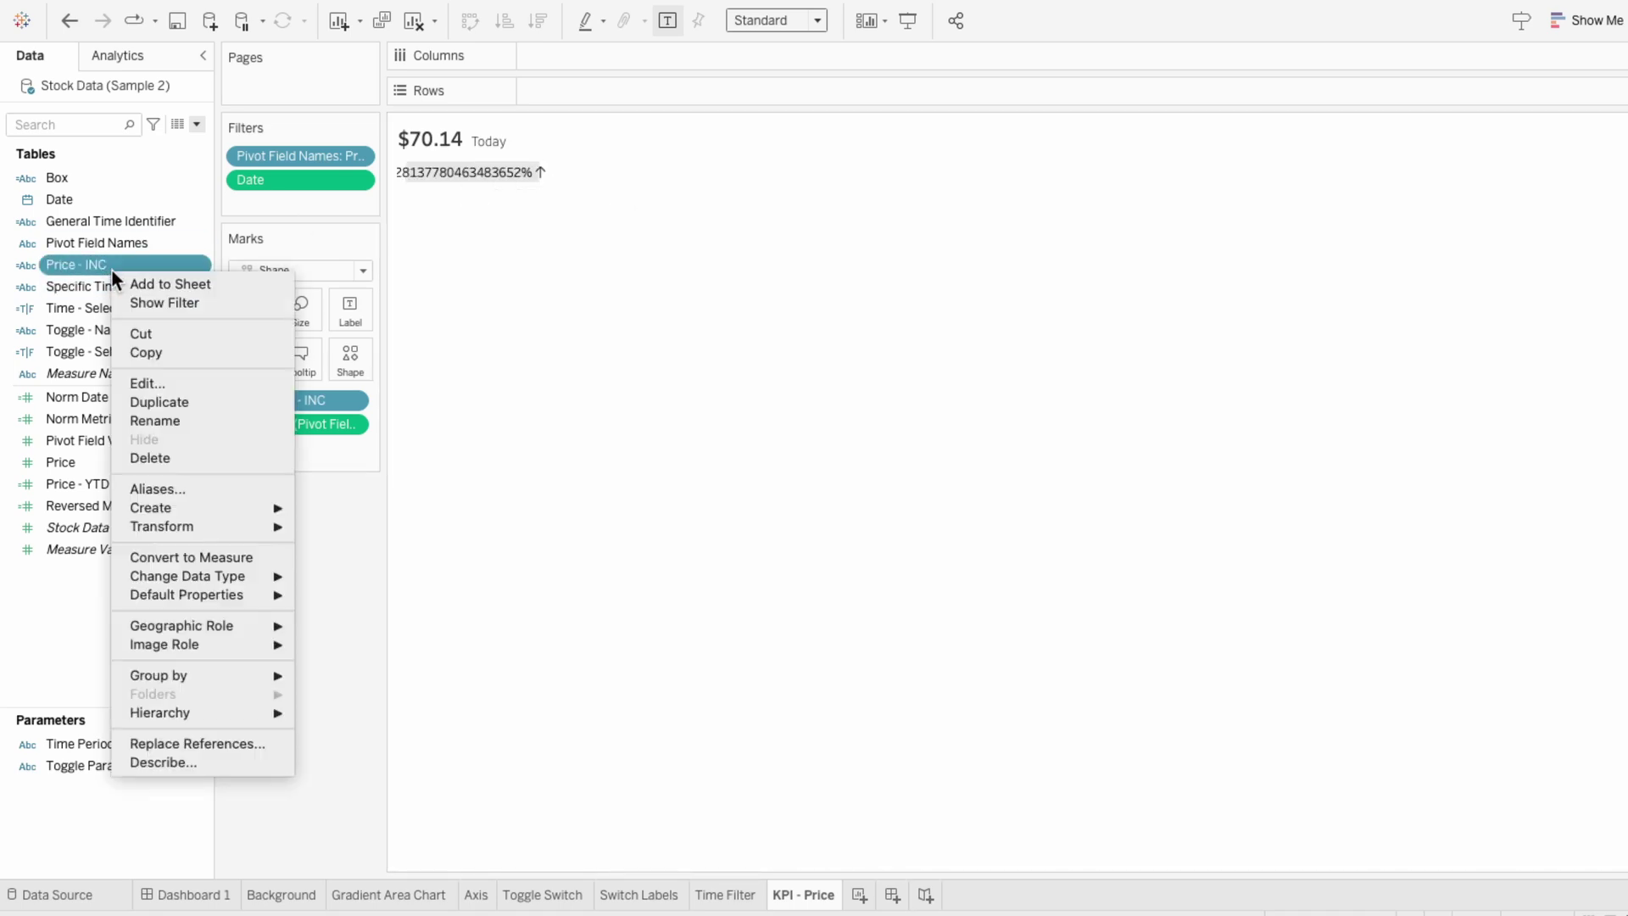
click(142, 379)
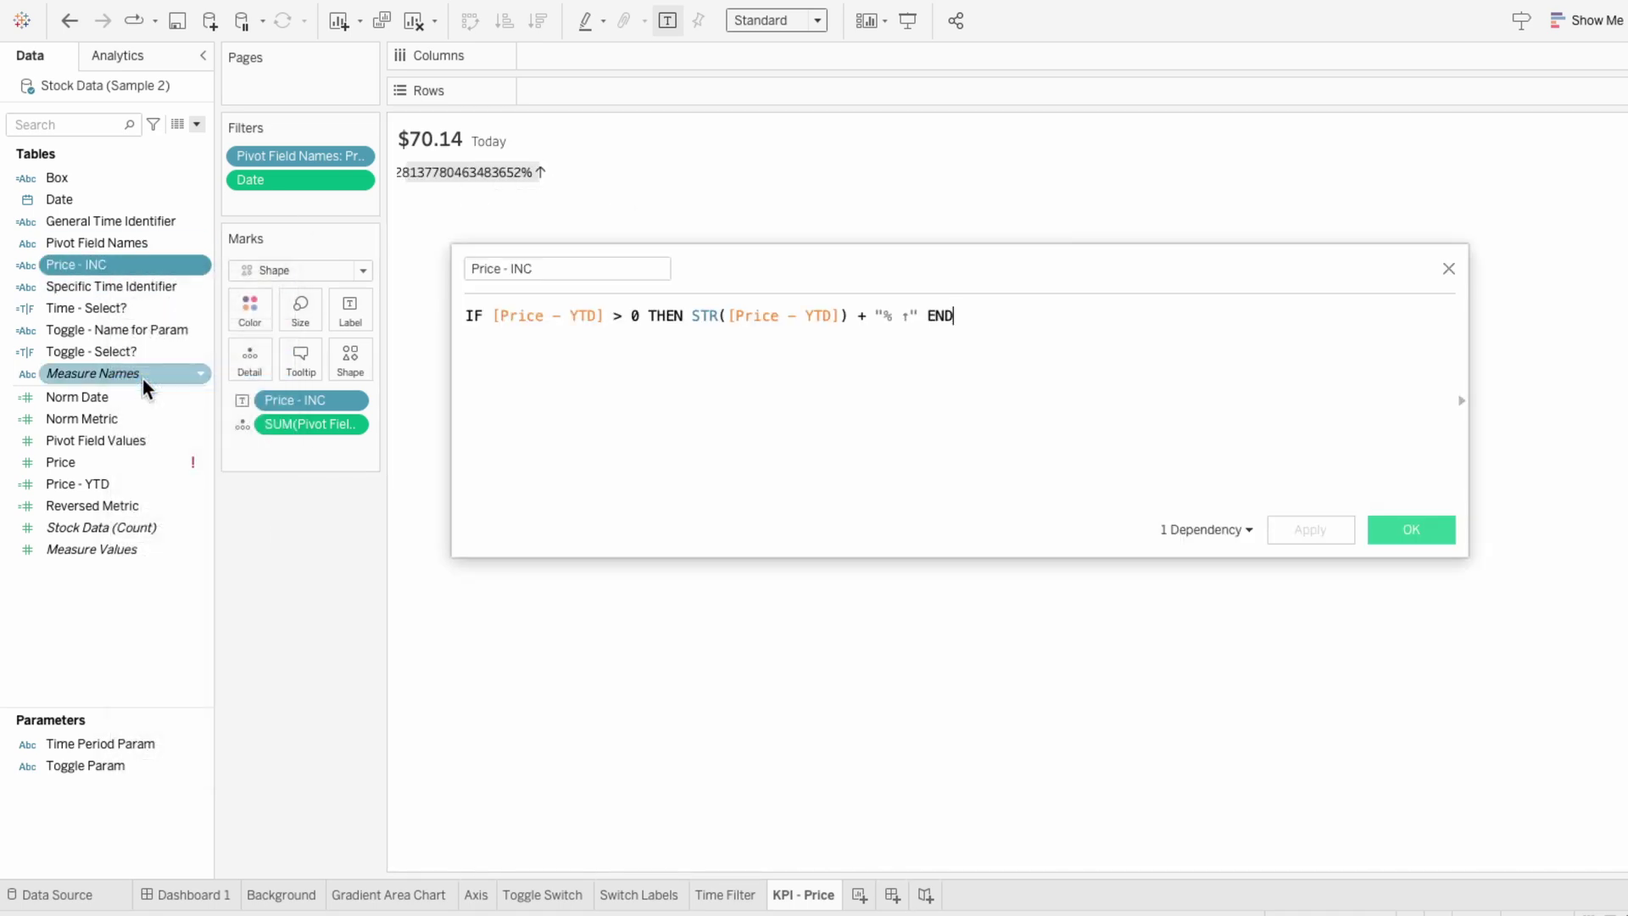
click(690, 315)
text(LEFT()
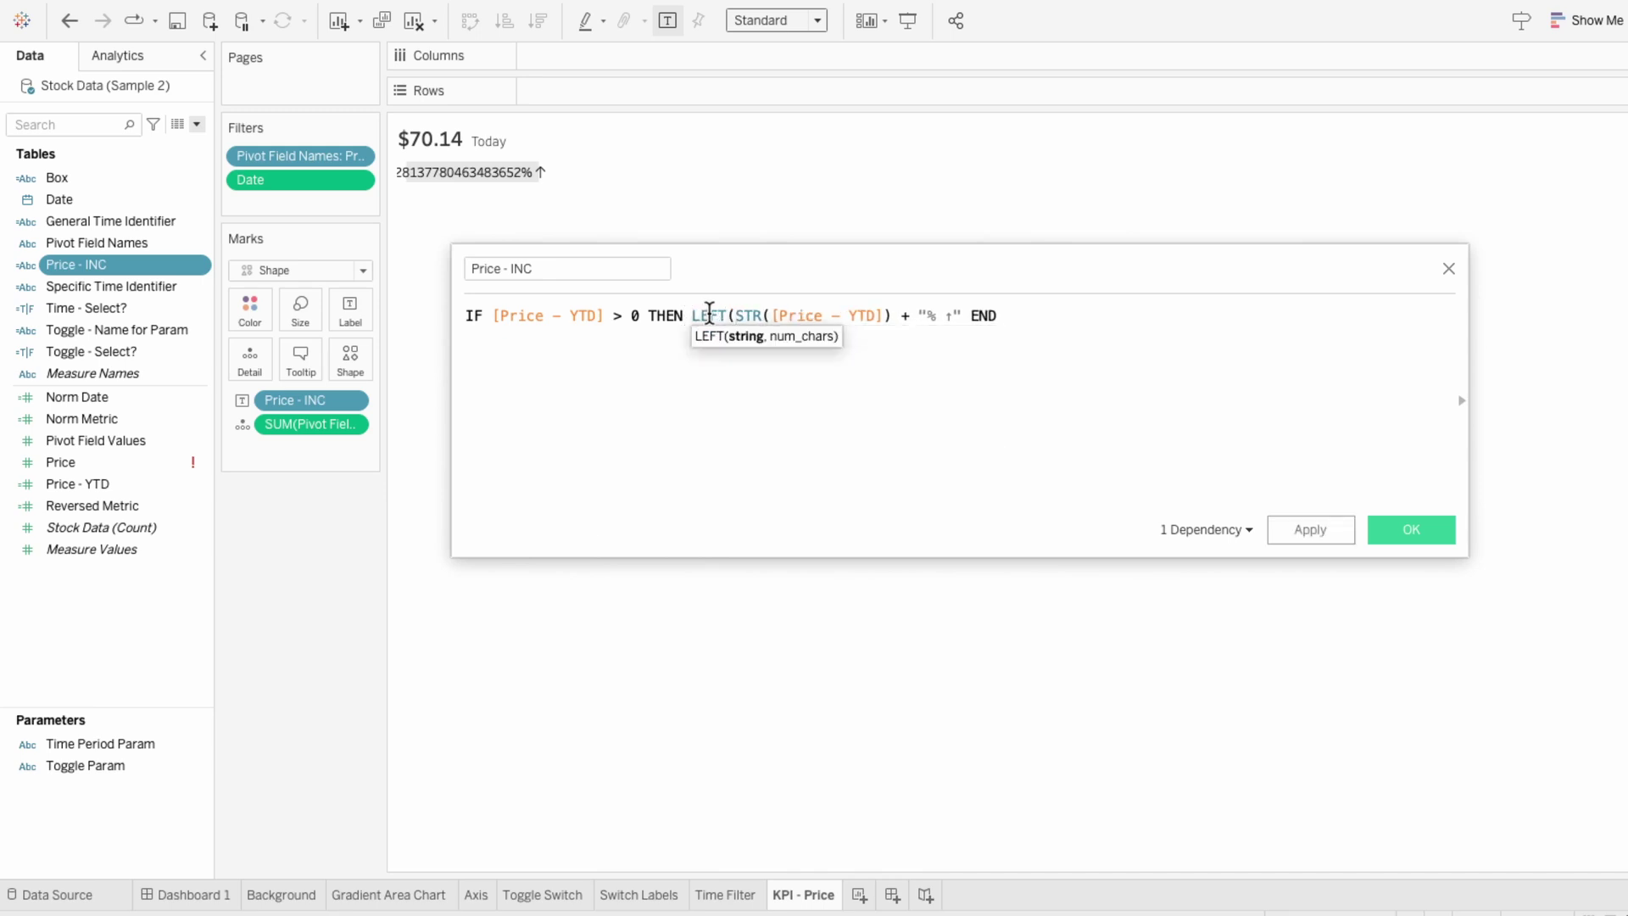
click(888, 316)
text(, 4))
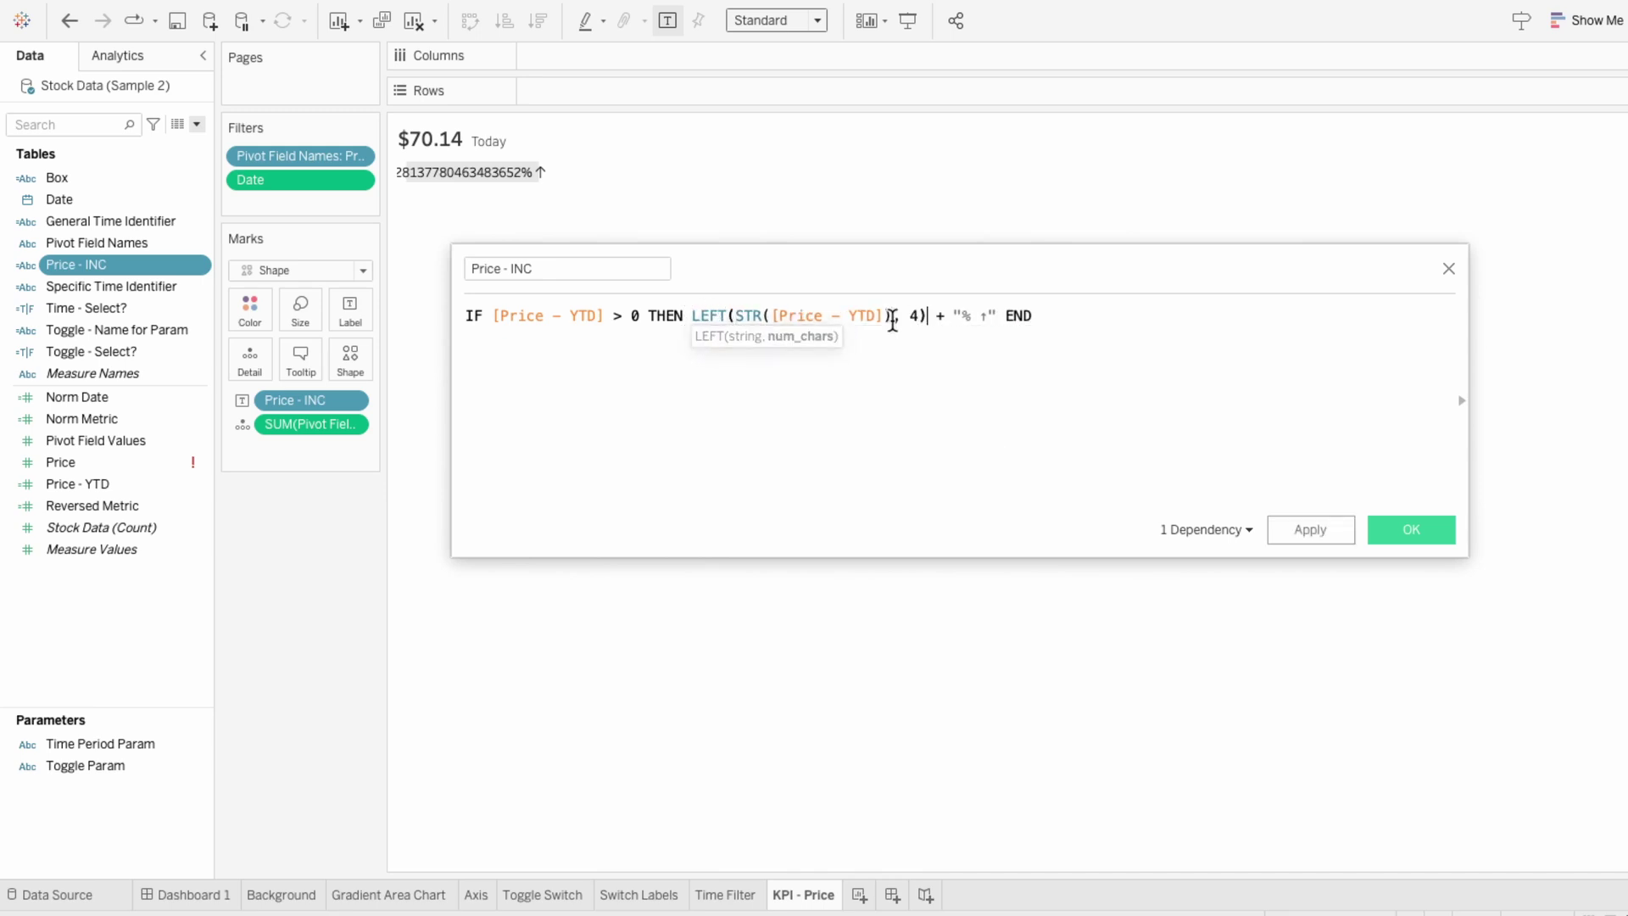
click(1298, 531)
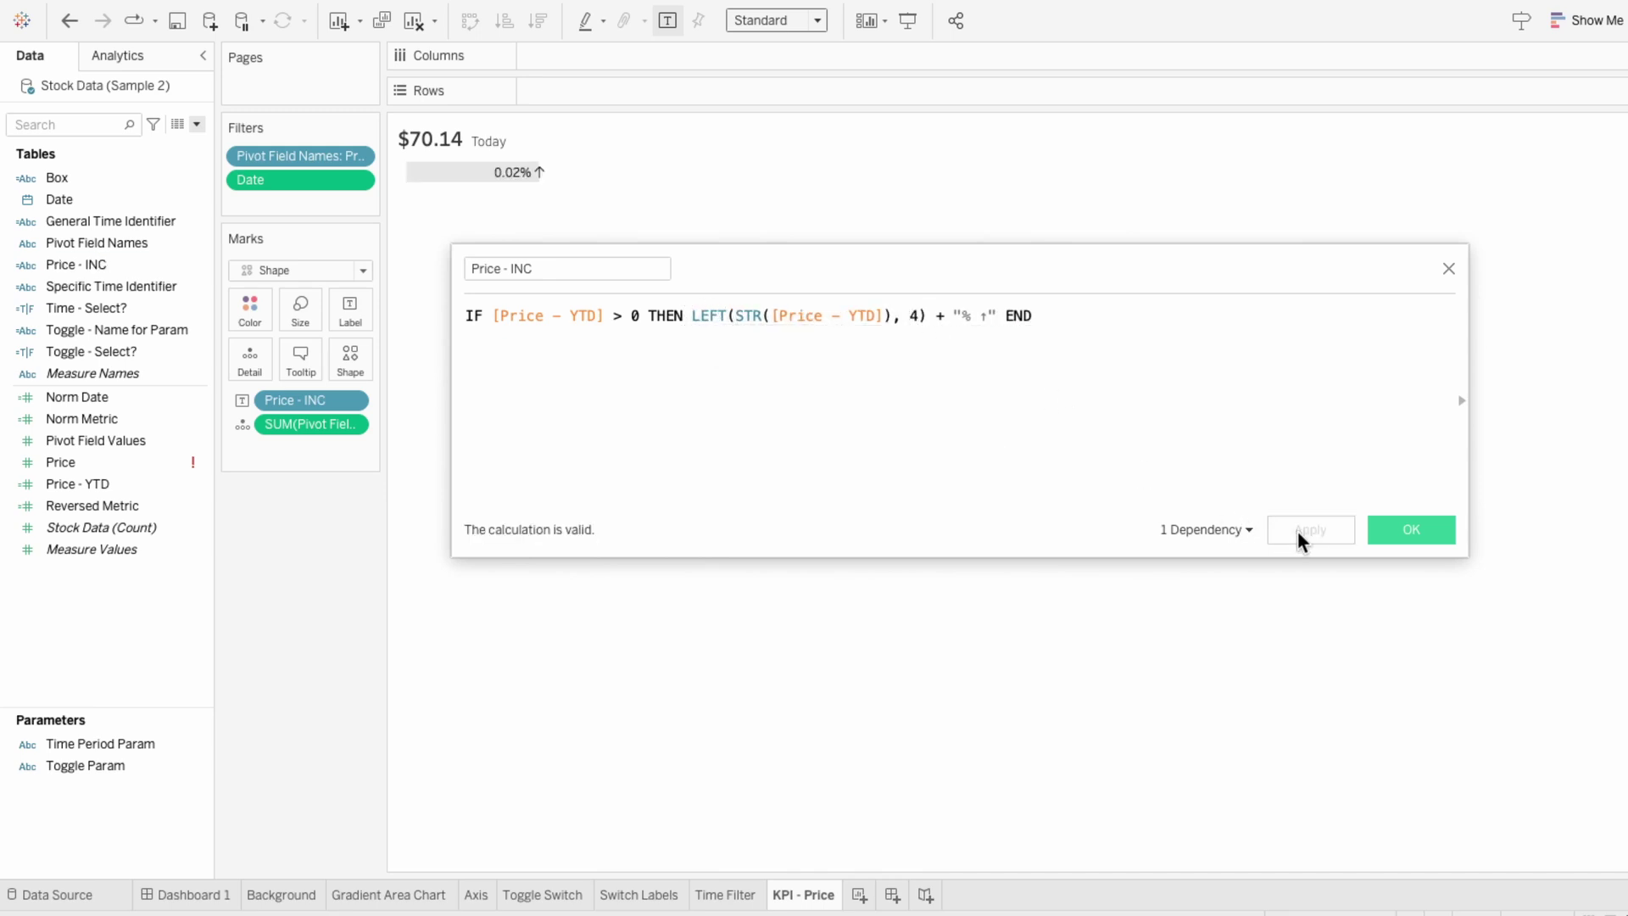
Multiply Price - YTD by 100 inside STR so the label reads 2.81% ↑.
click(888, 316)
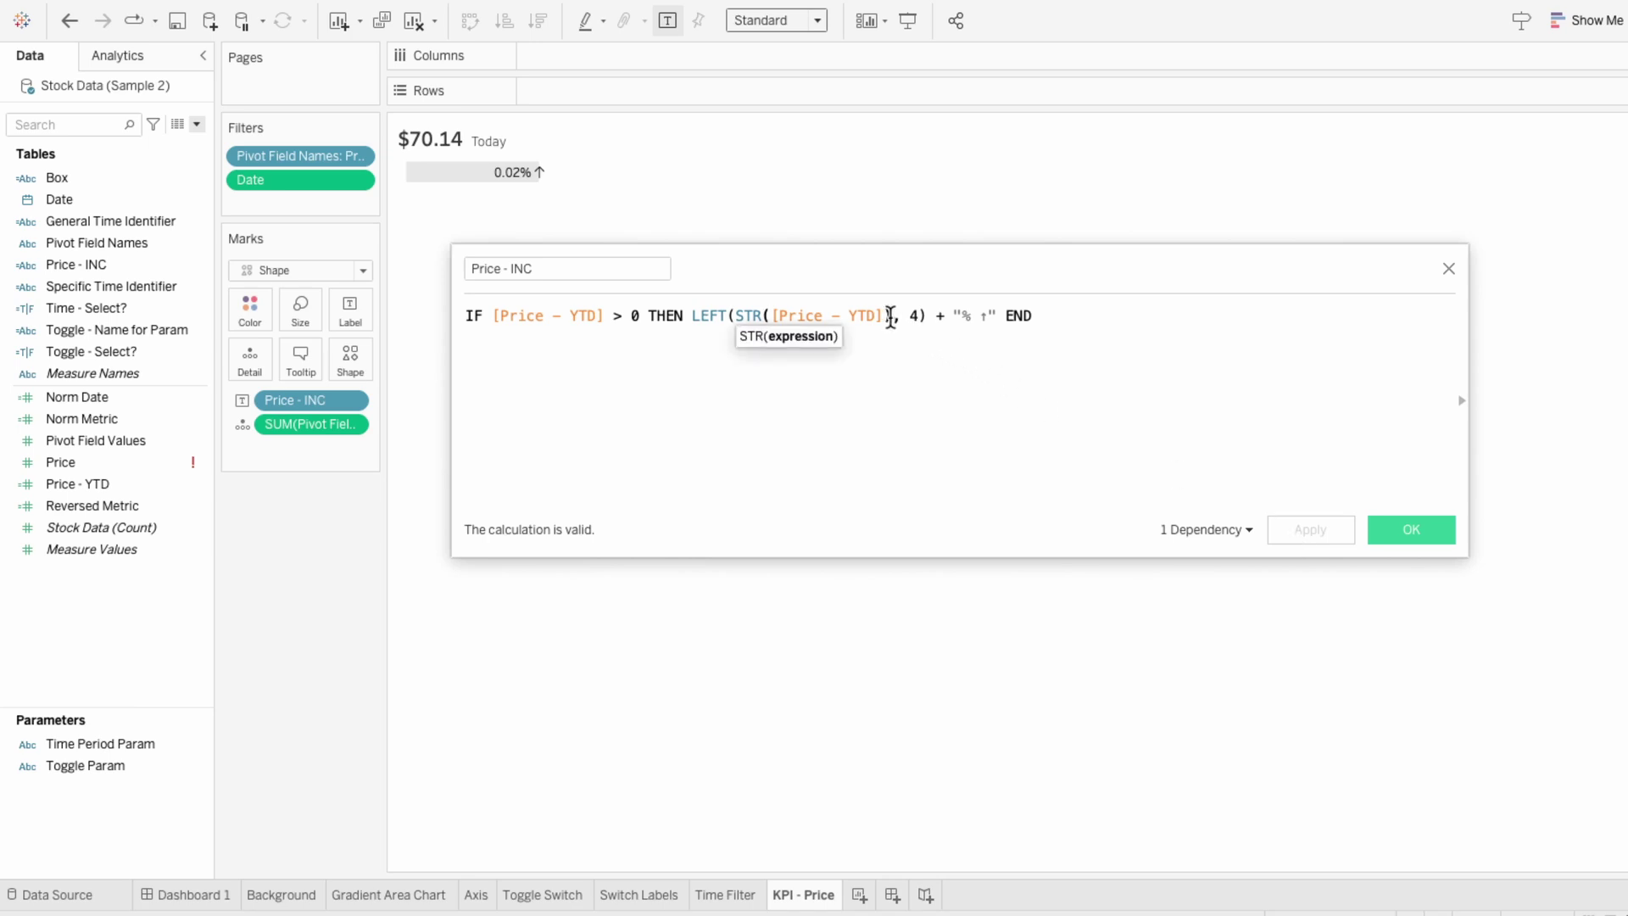
text(*100)
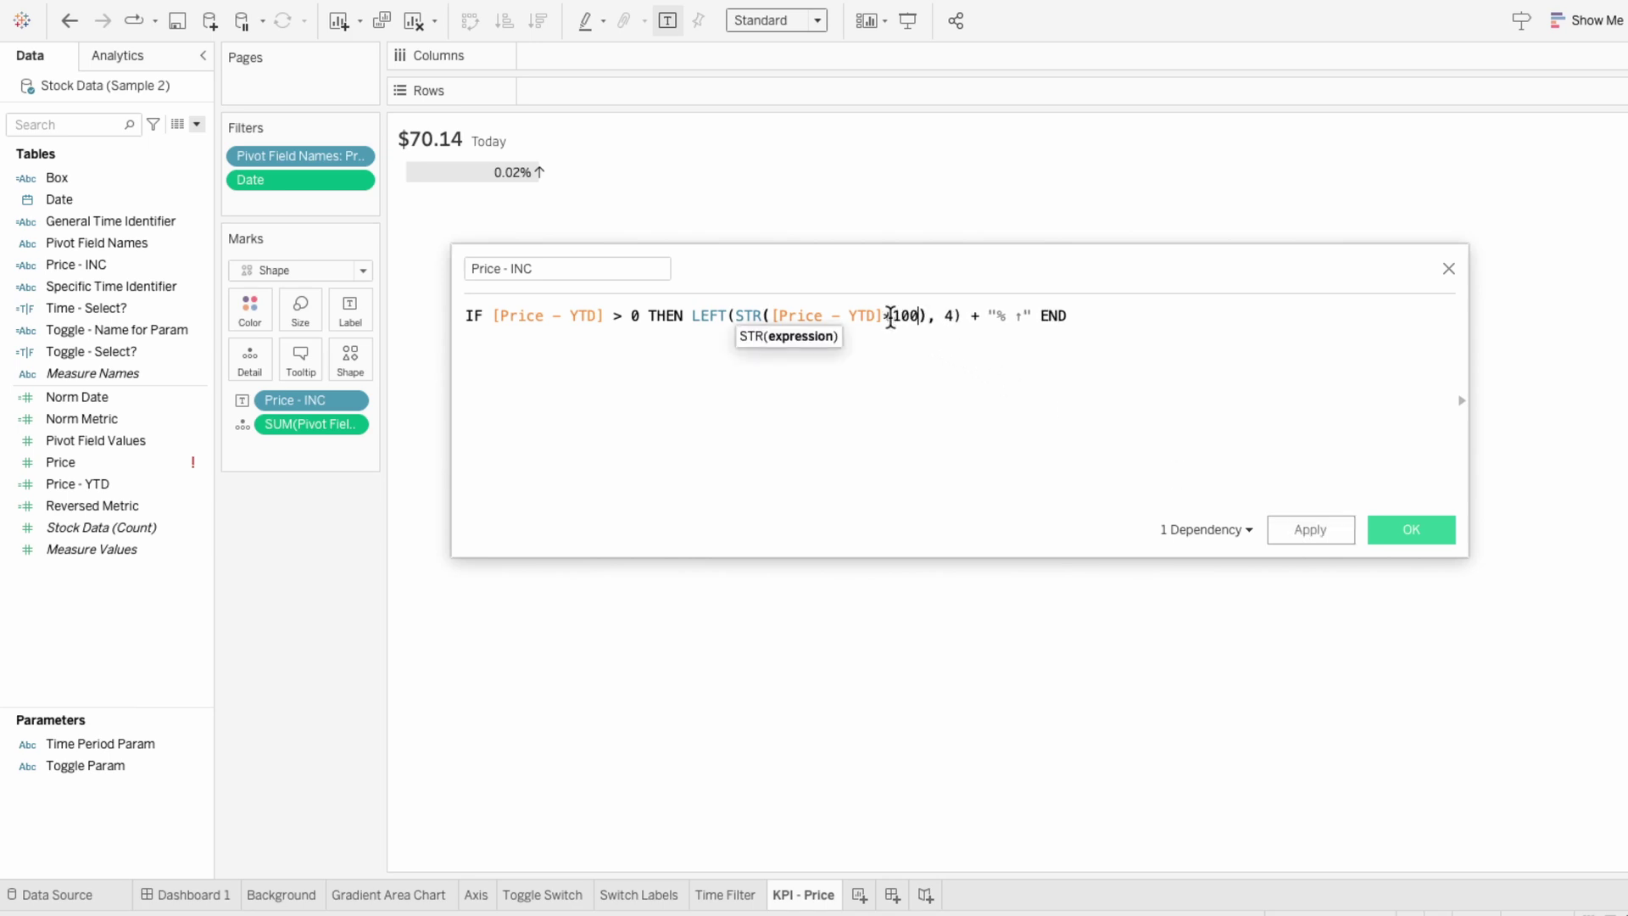
click(1303, 530)
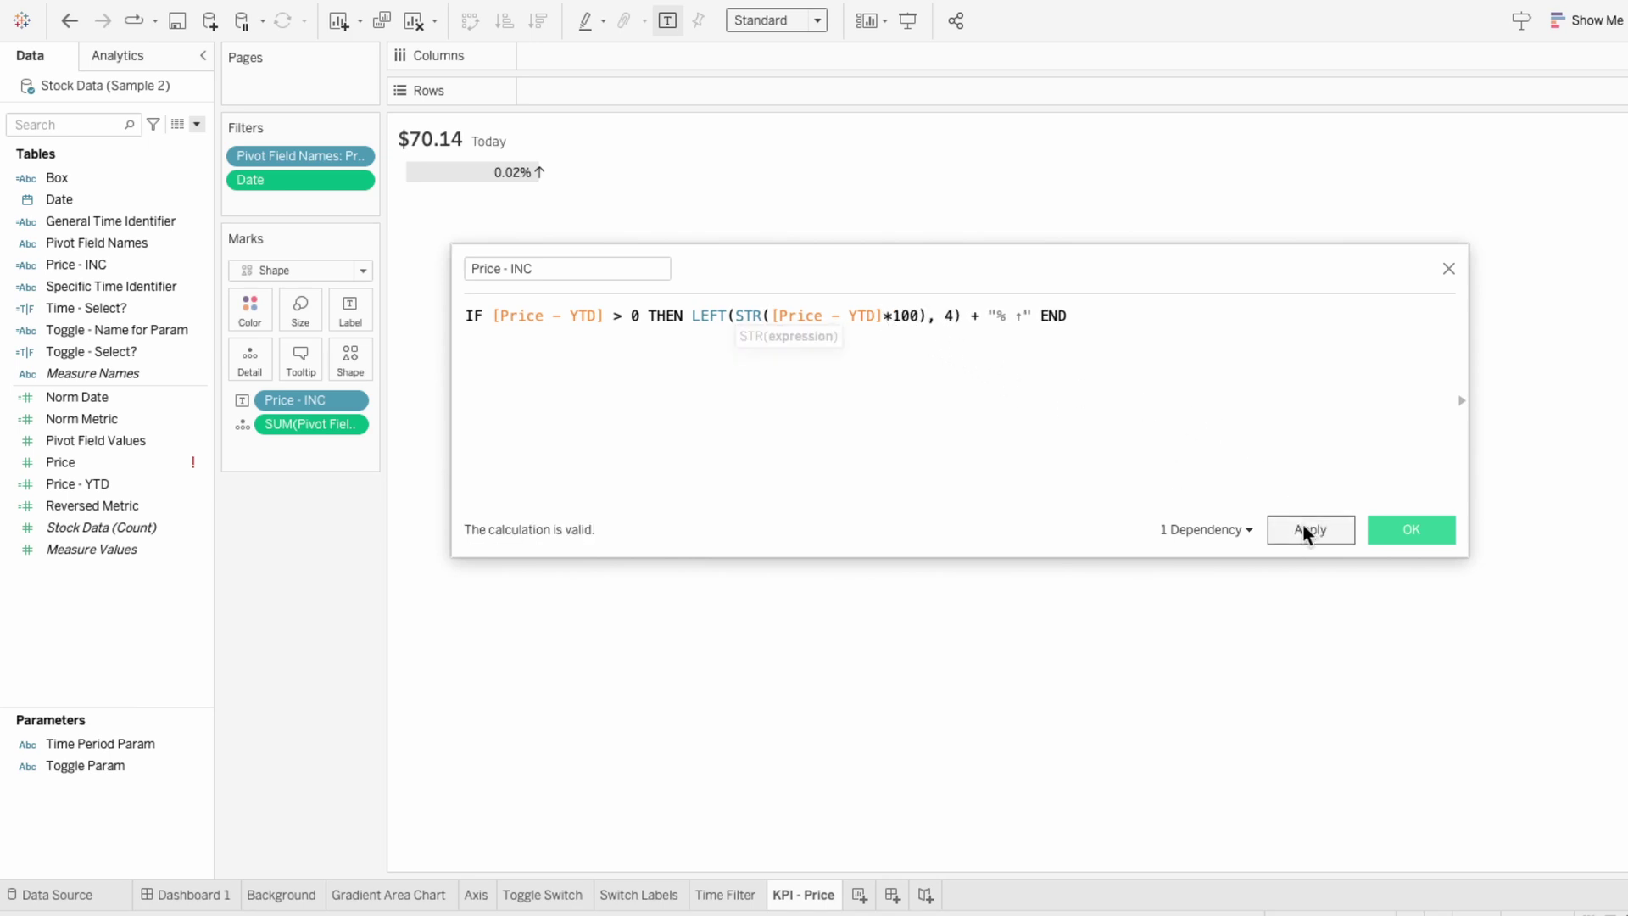
click(1391, 529)
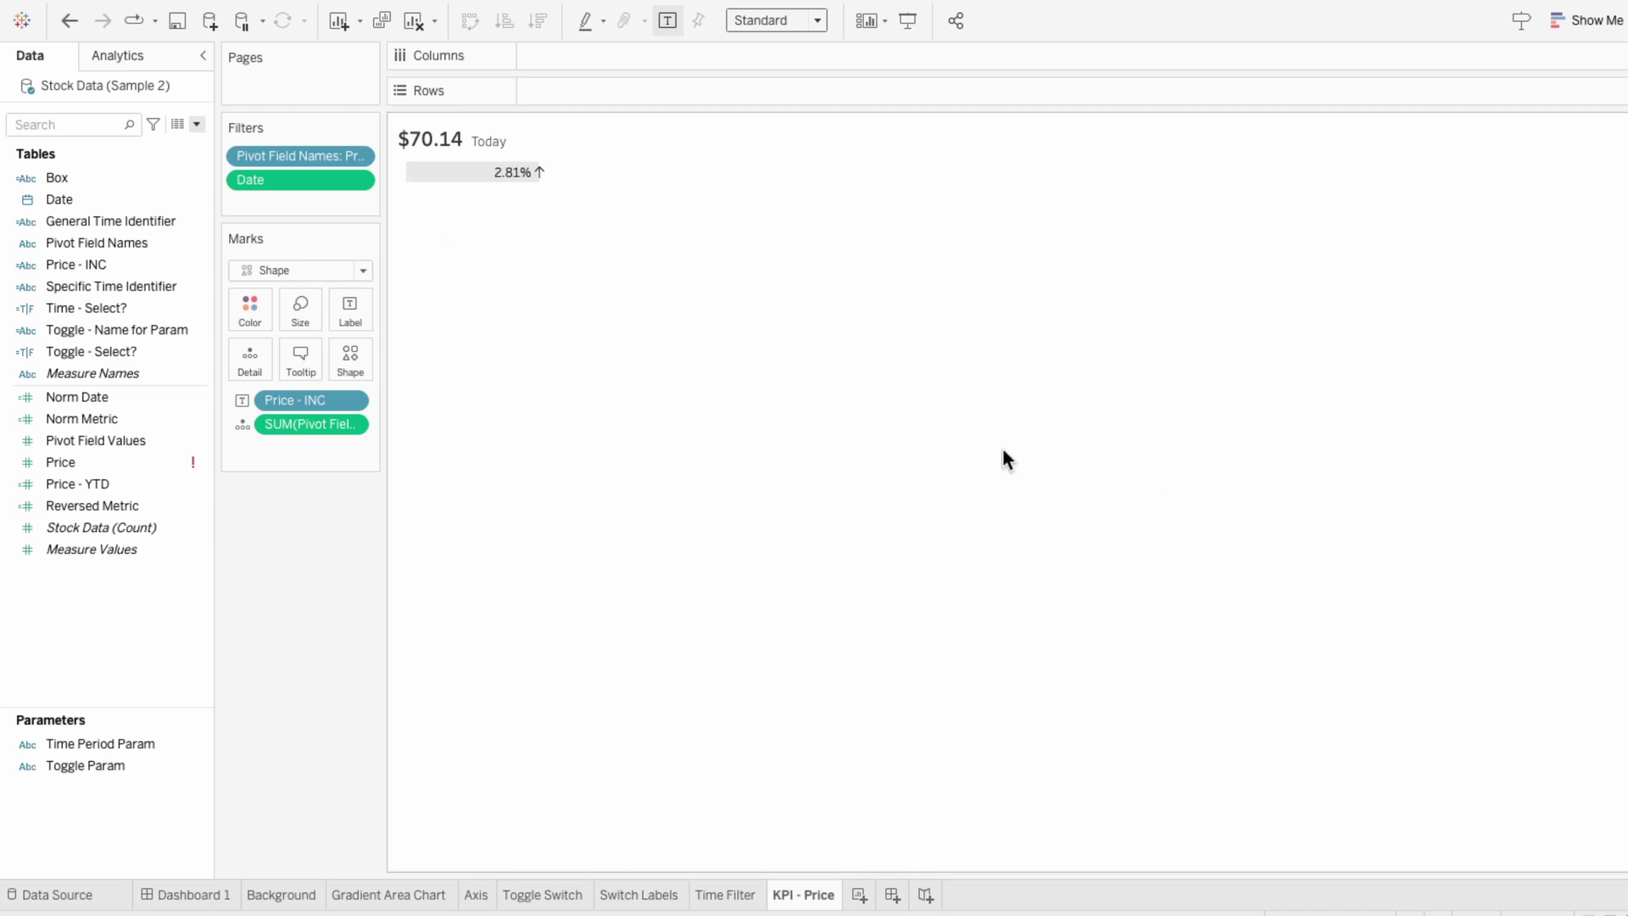
Duplicate Price - INC and rename the copy Price - DEC.
right_click(150, 266)
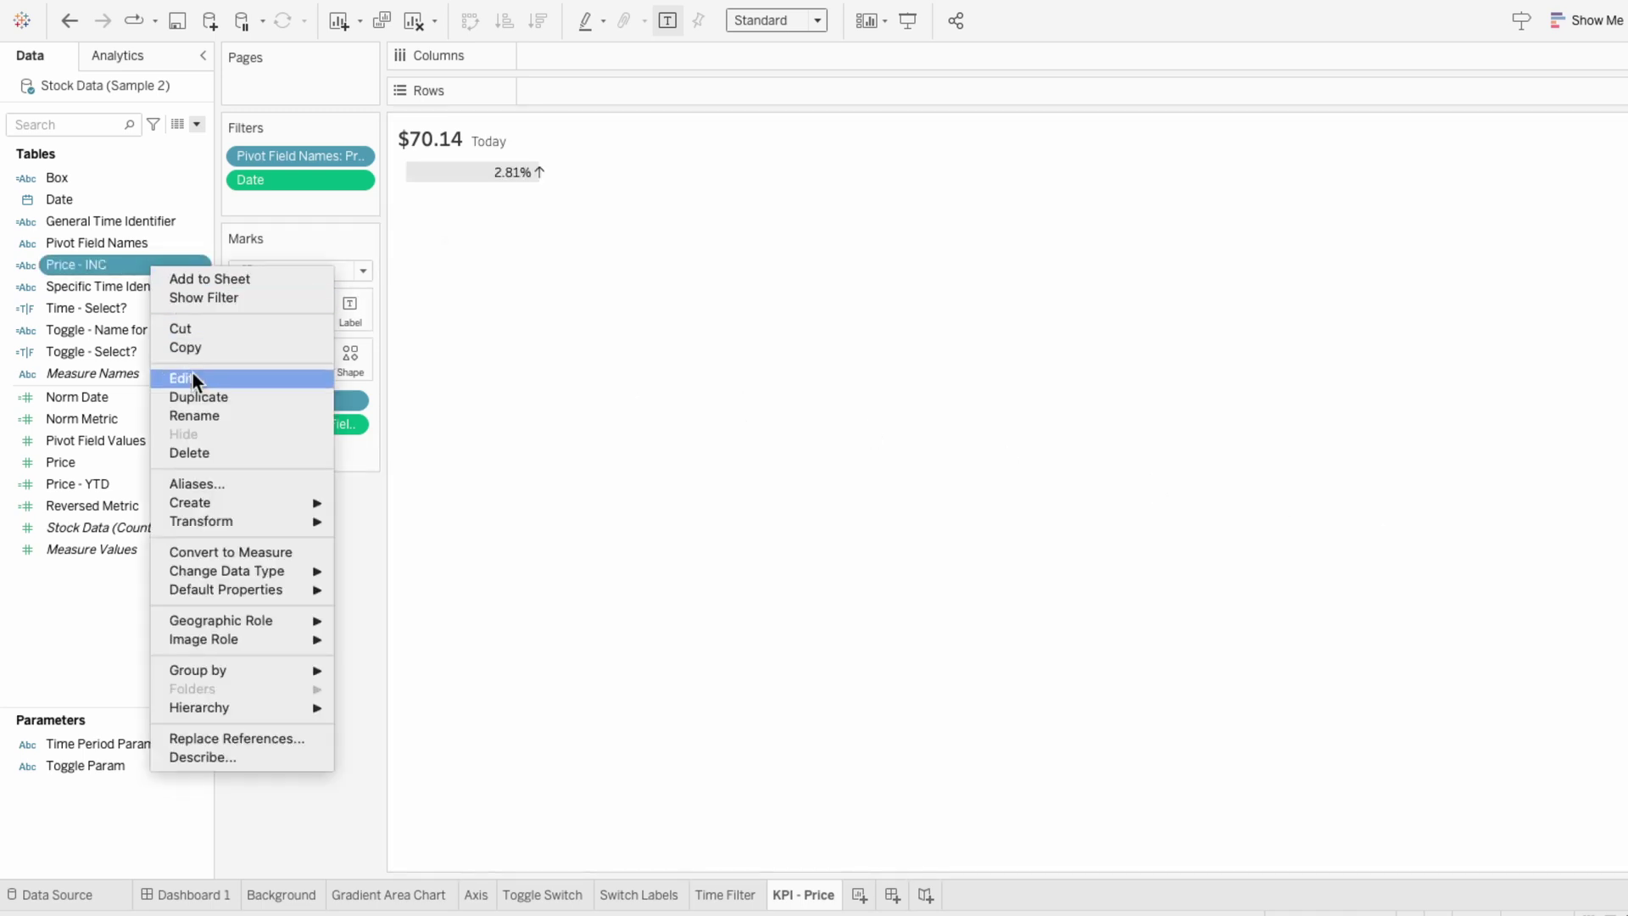
click(196, 396)
right_click(143, 286)
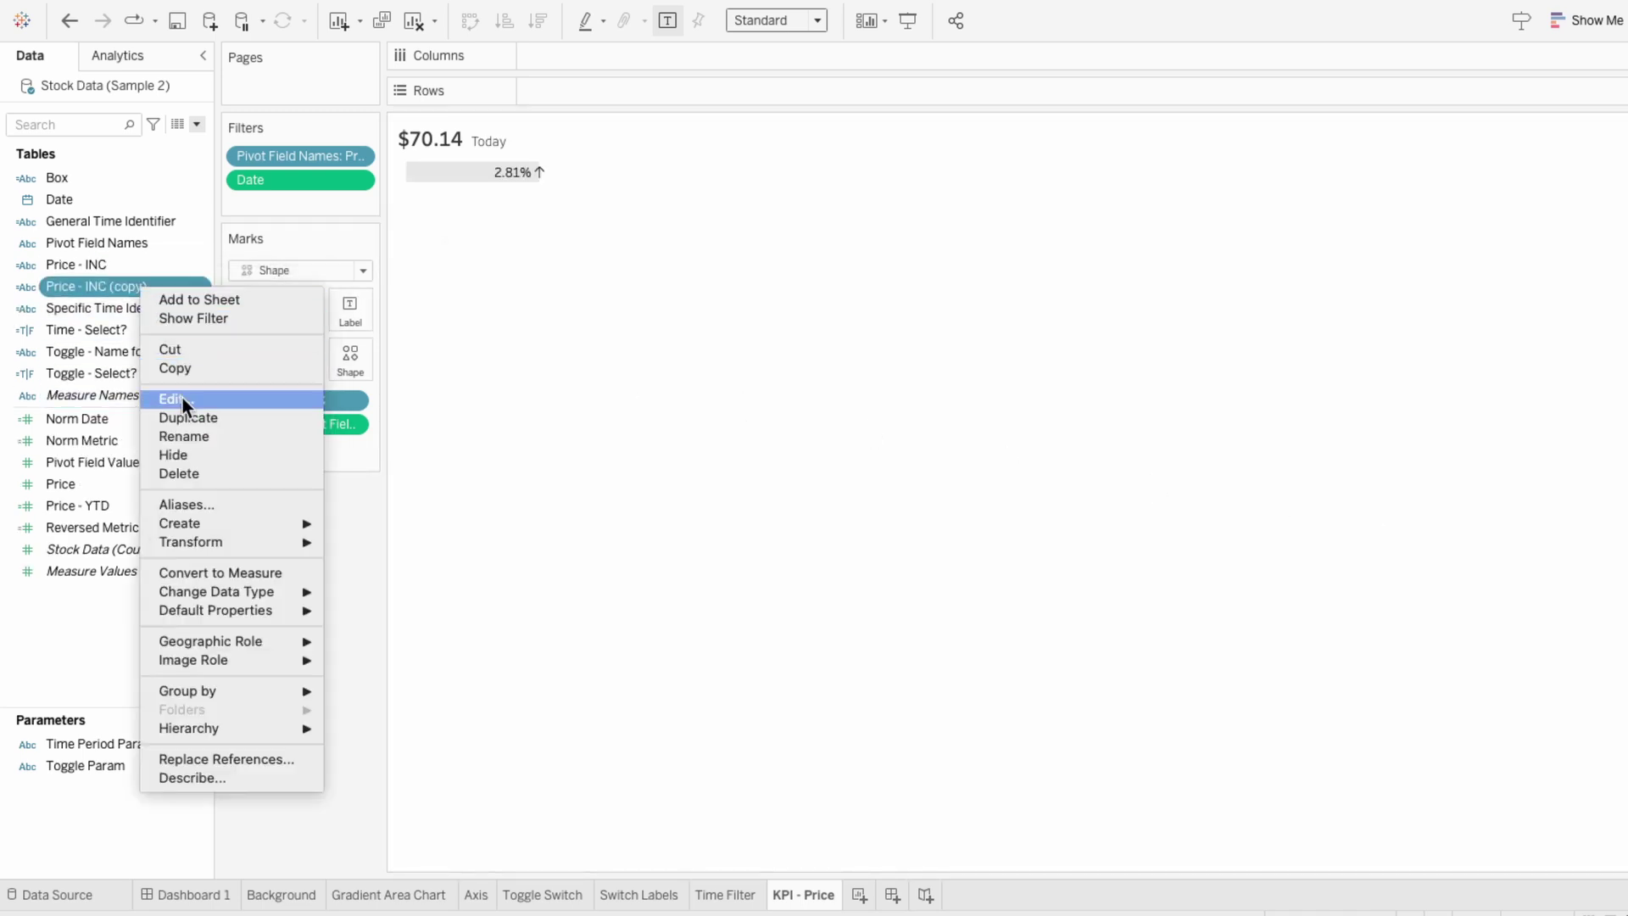
click(182, 398)
drag(510, 268, 649, 268)
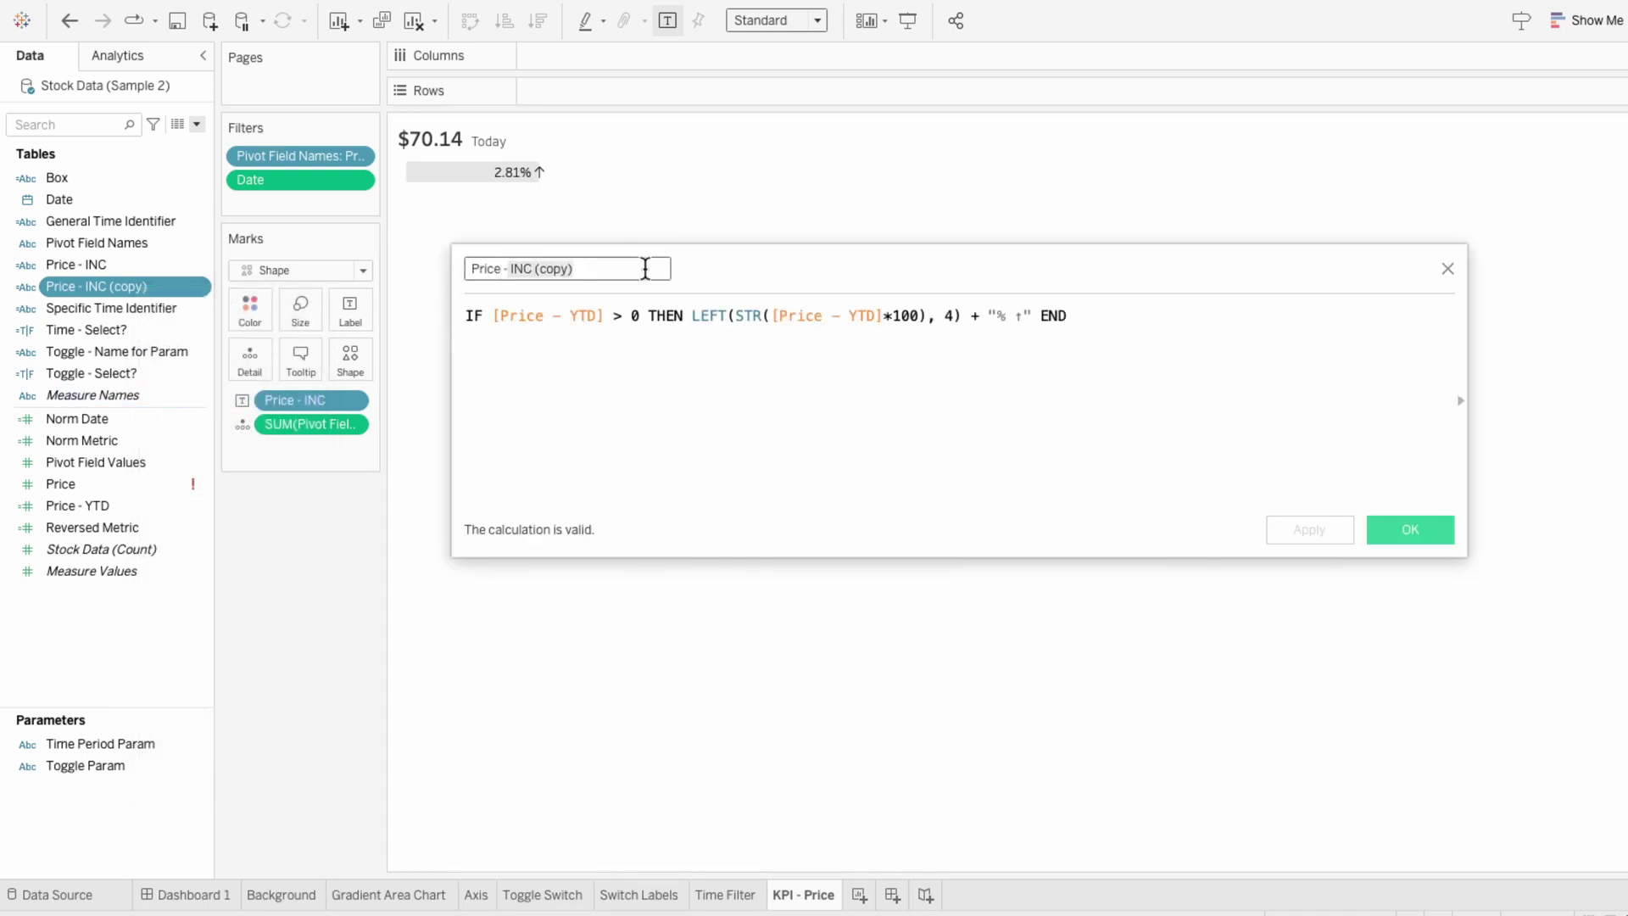
text(DEC)
Change the Price - DEC formula's > to < and ↑ to ↓, then save it.
click(620, 315)
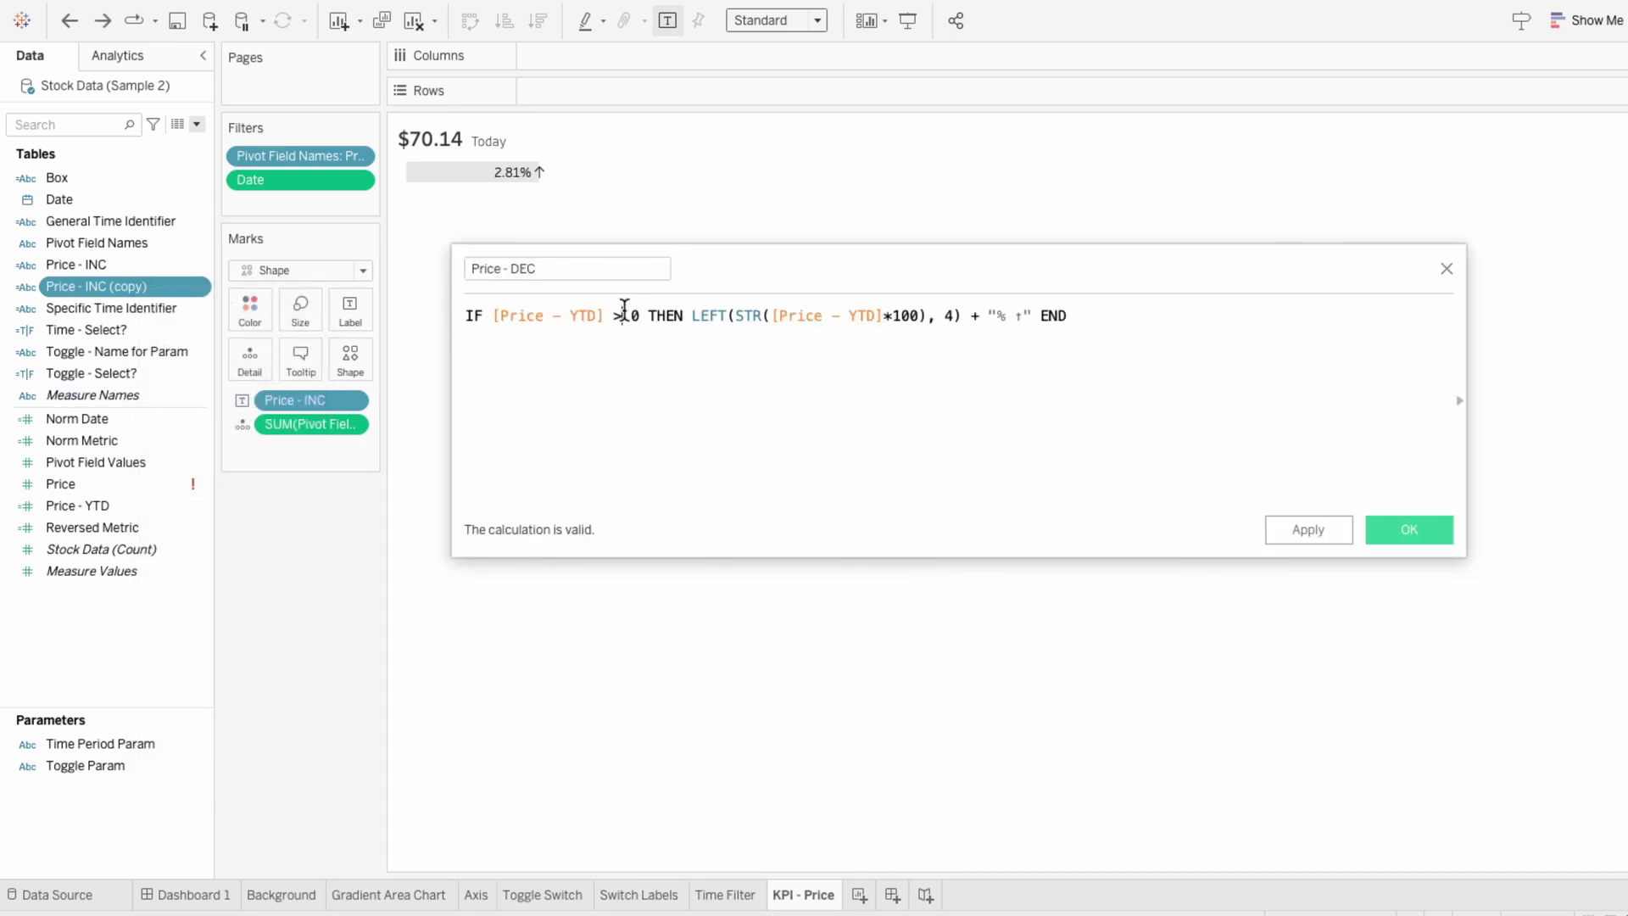
key(BackSpace)
text(<)
key(BackSpace)
text(↓)
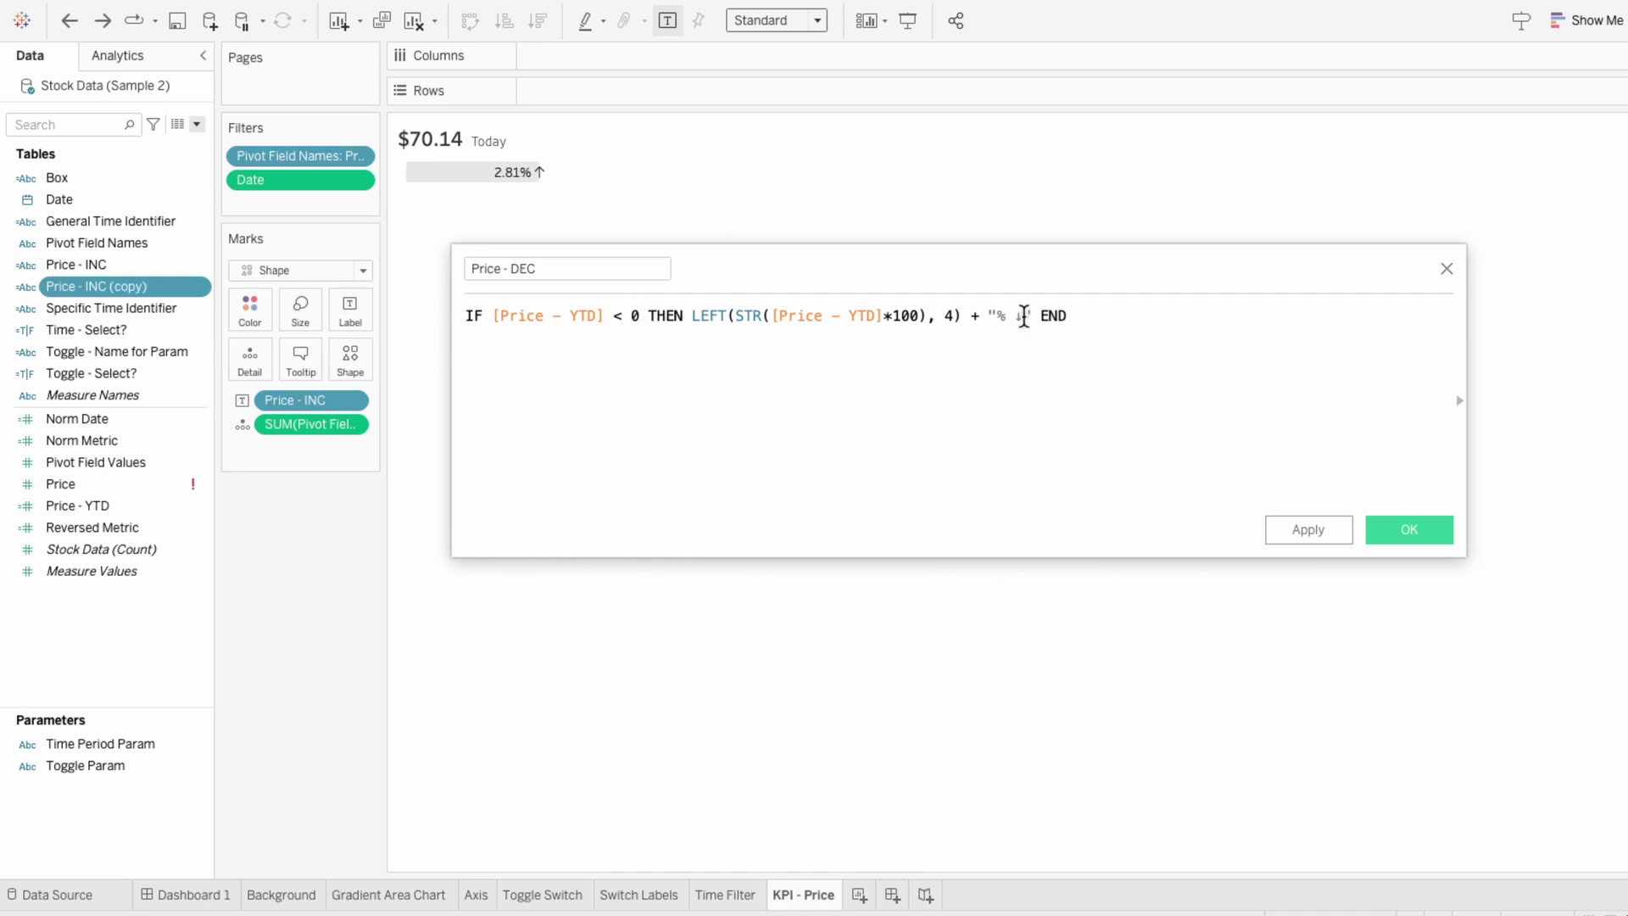
click(1439, 536)
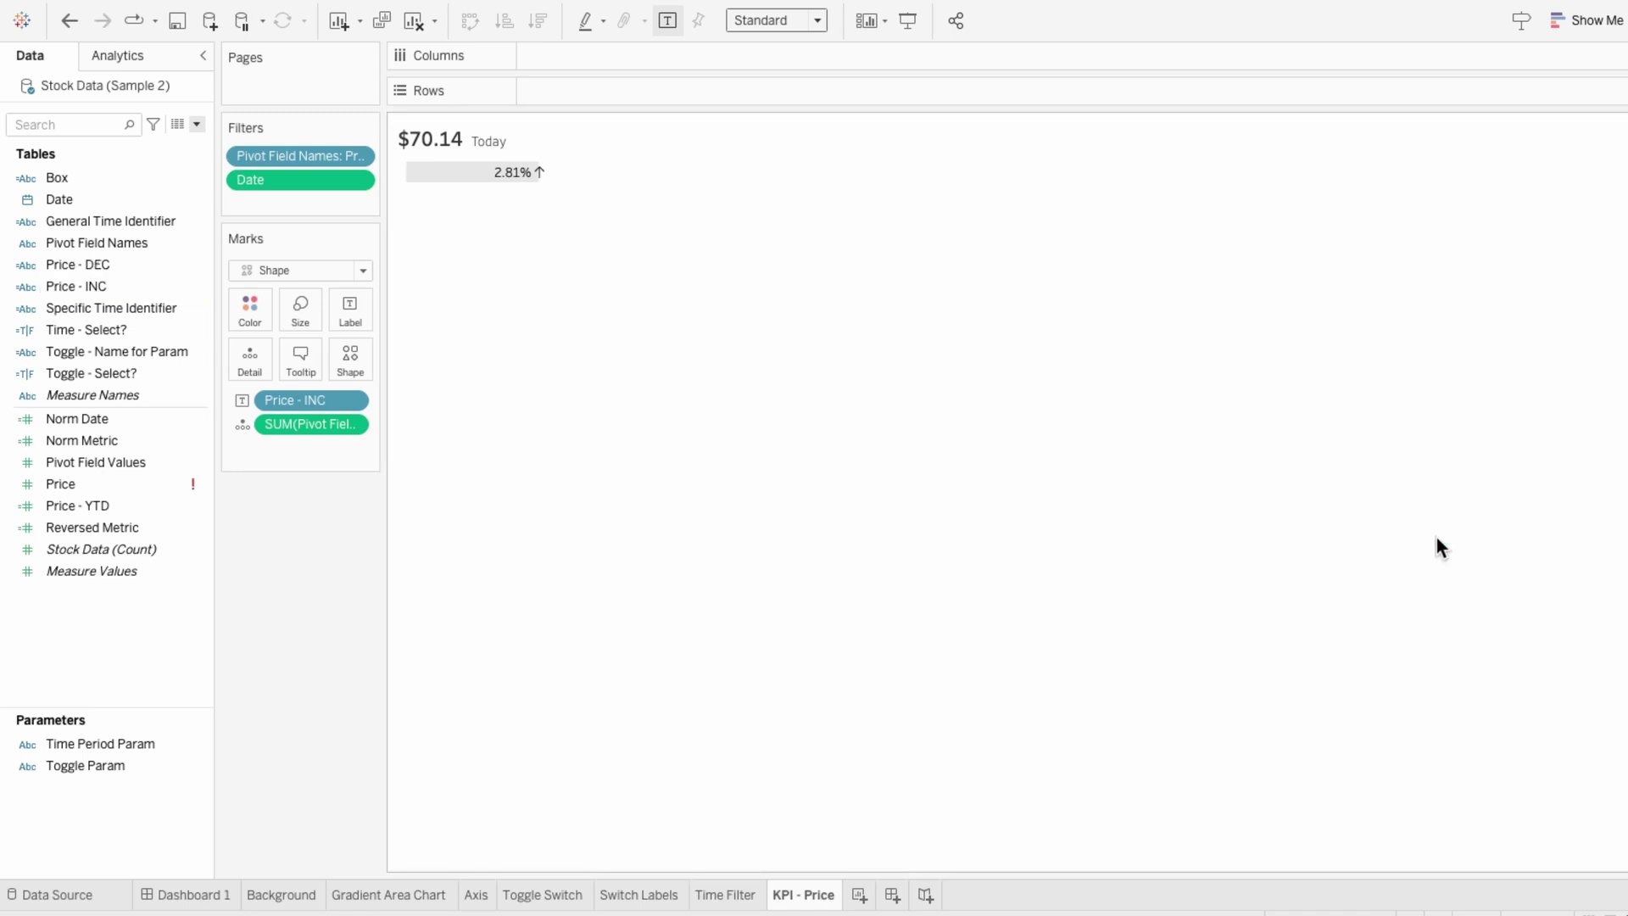
Add Price - DEC to the card's marks as a Label.
drag(127, 266, 282, 409)
click(244, 424)
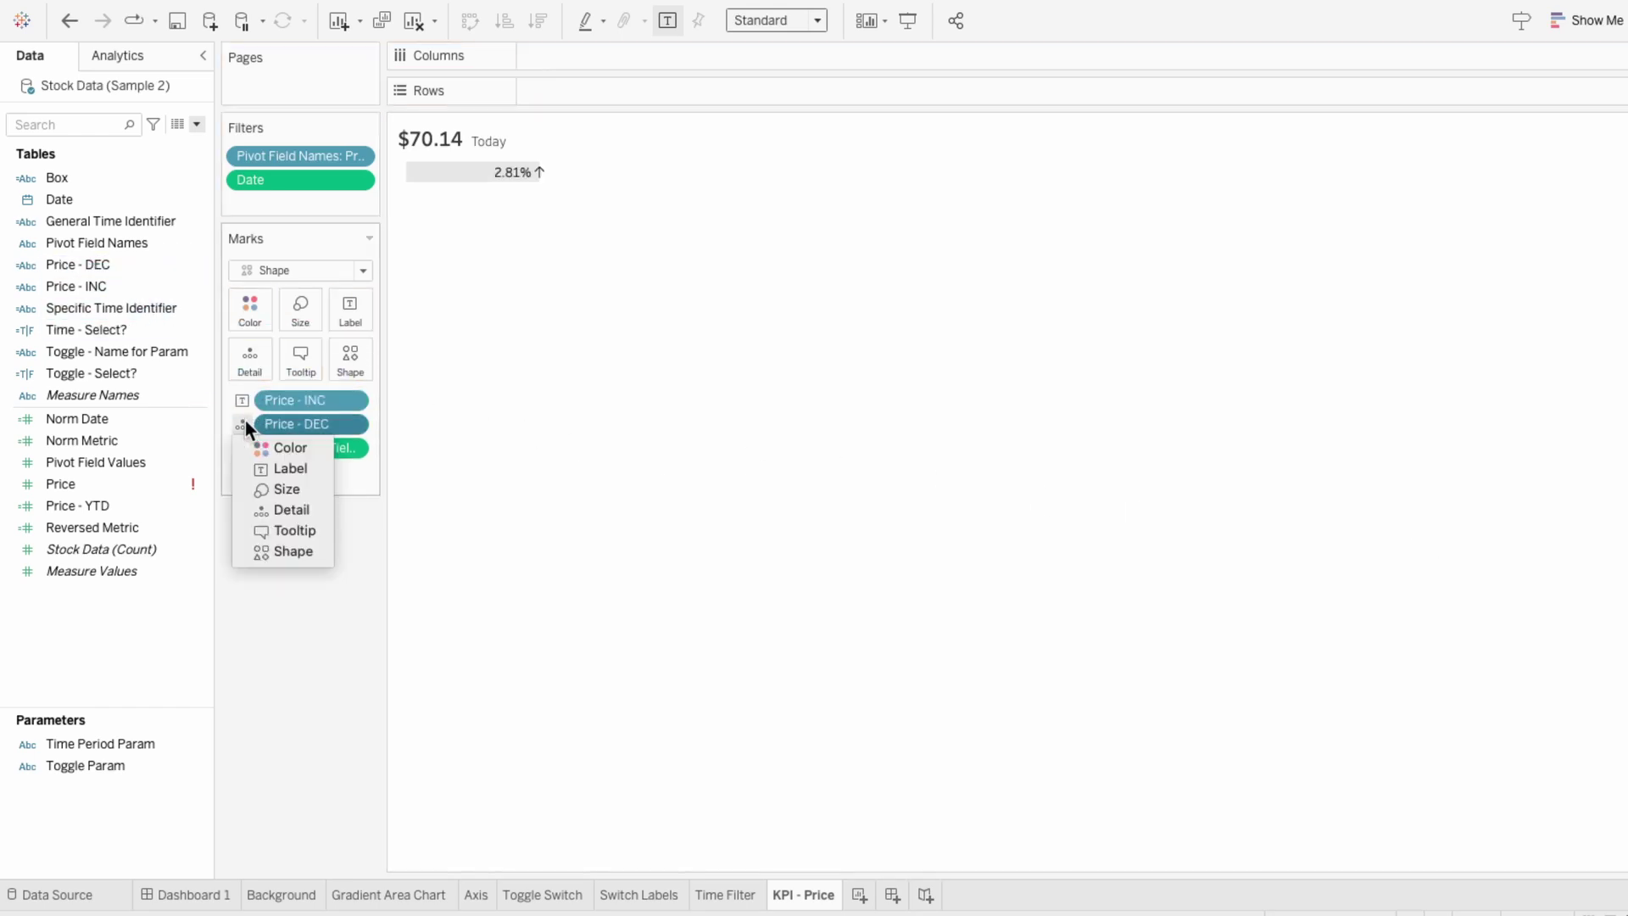
click(263, 465)
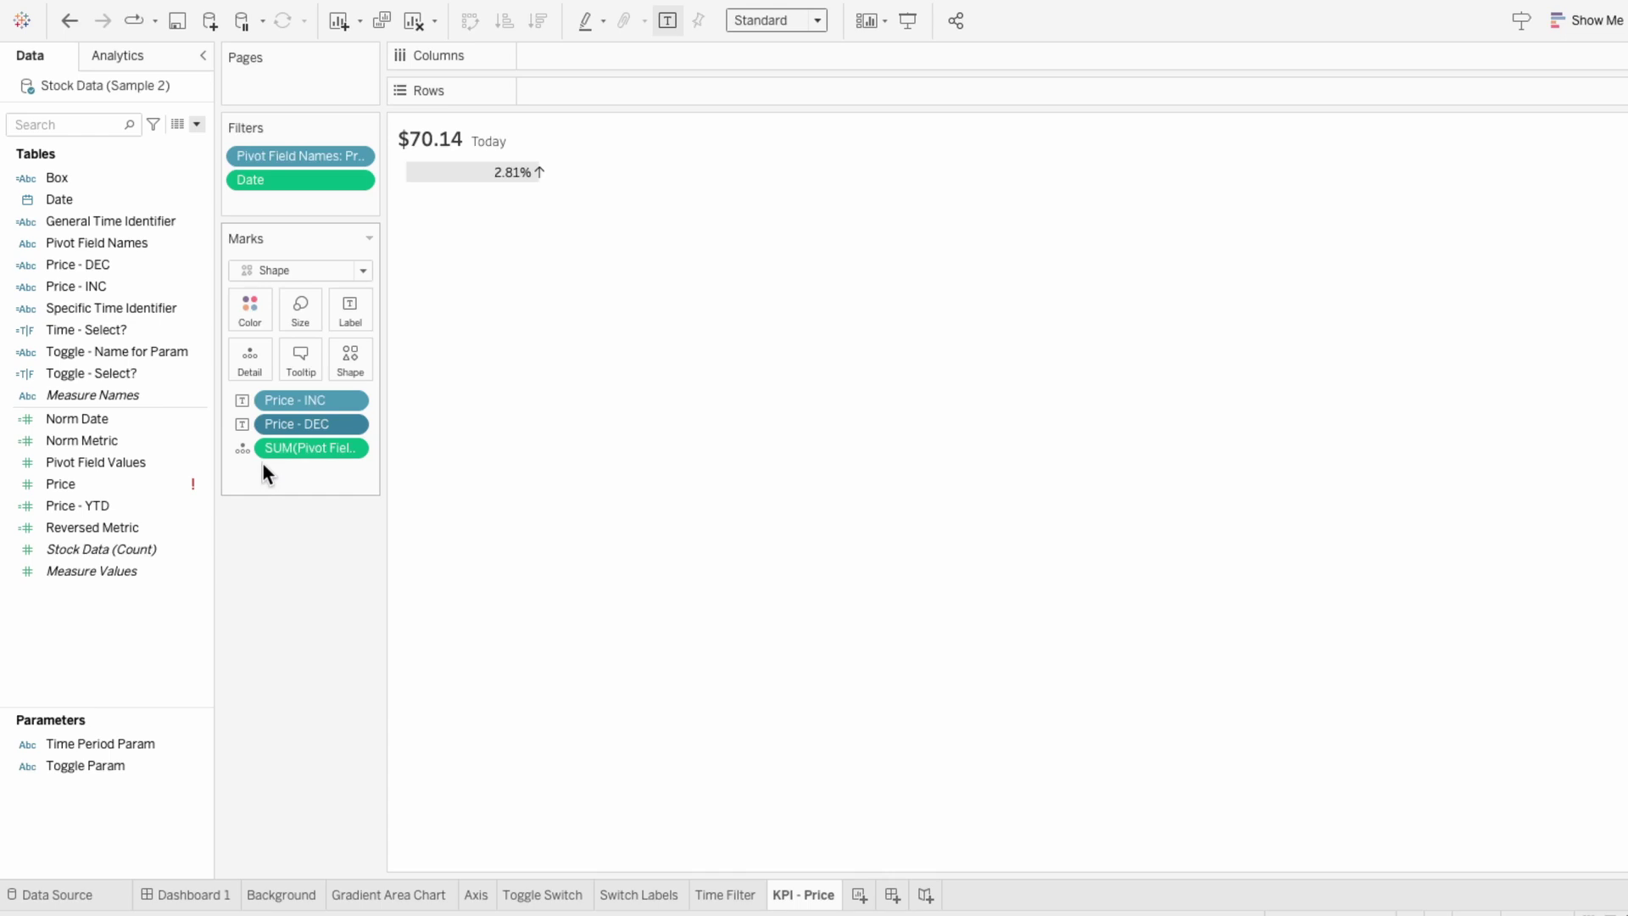
Make Price - DEC bold red and Price - INC bold green on one label line.
click(349, 319)
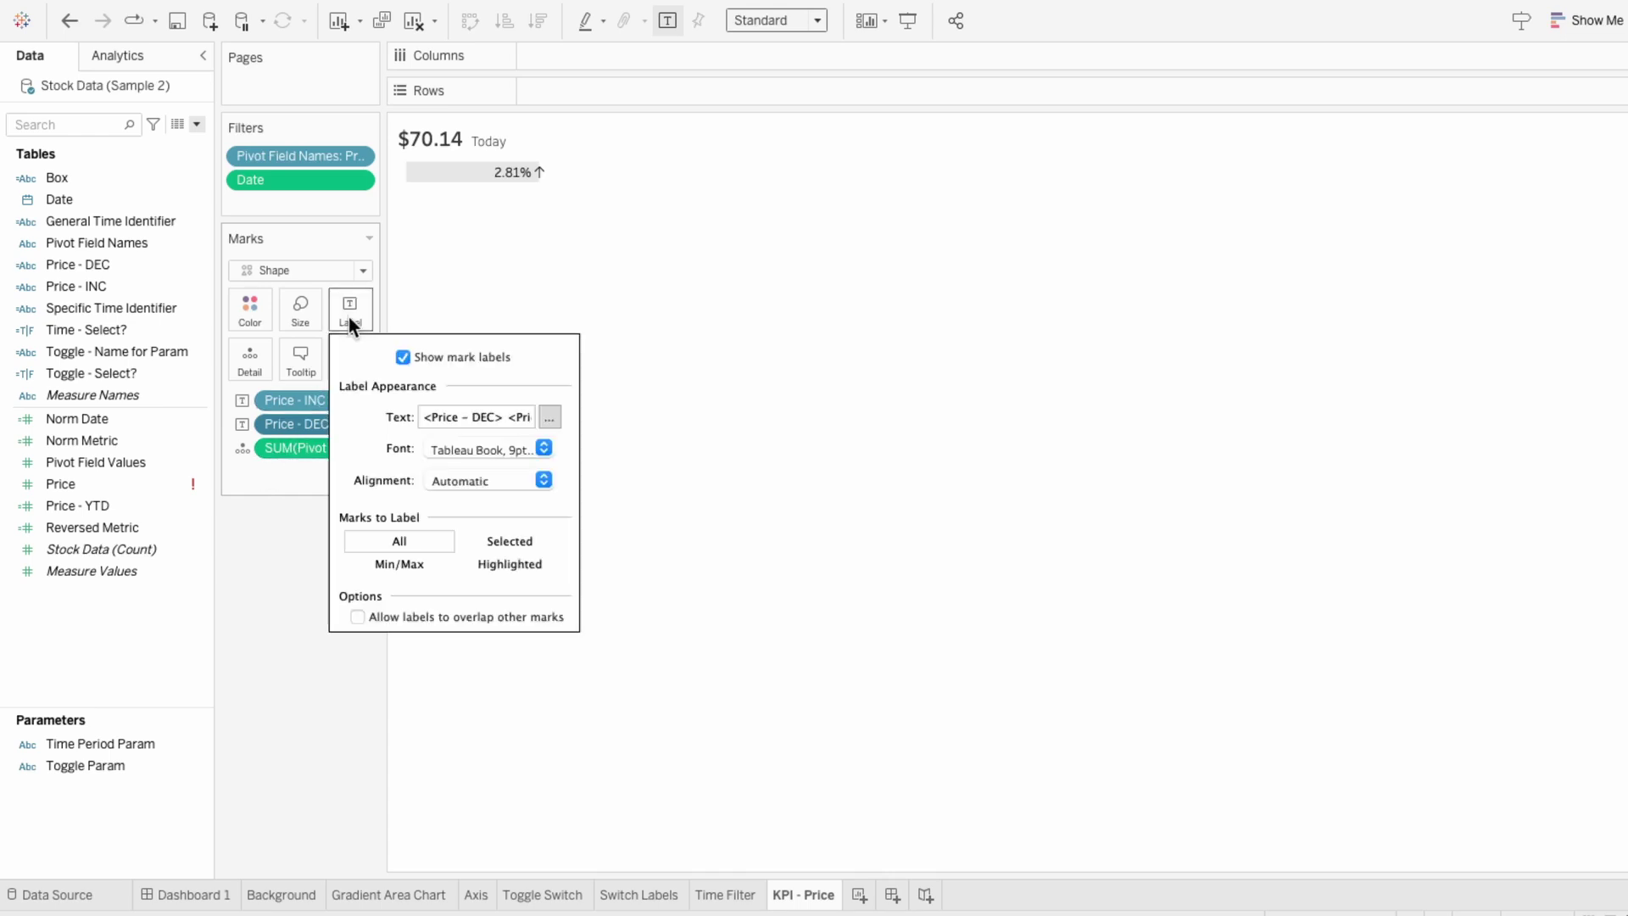
click(548, 417)
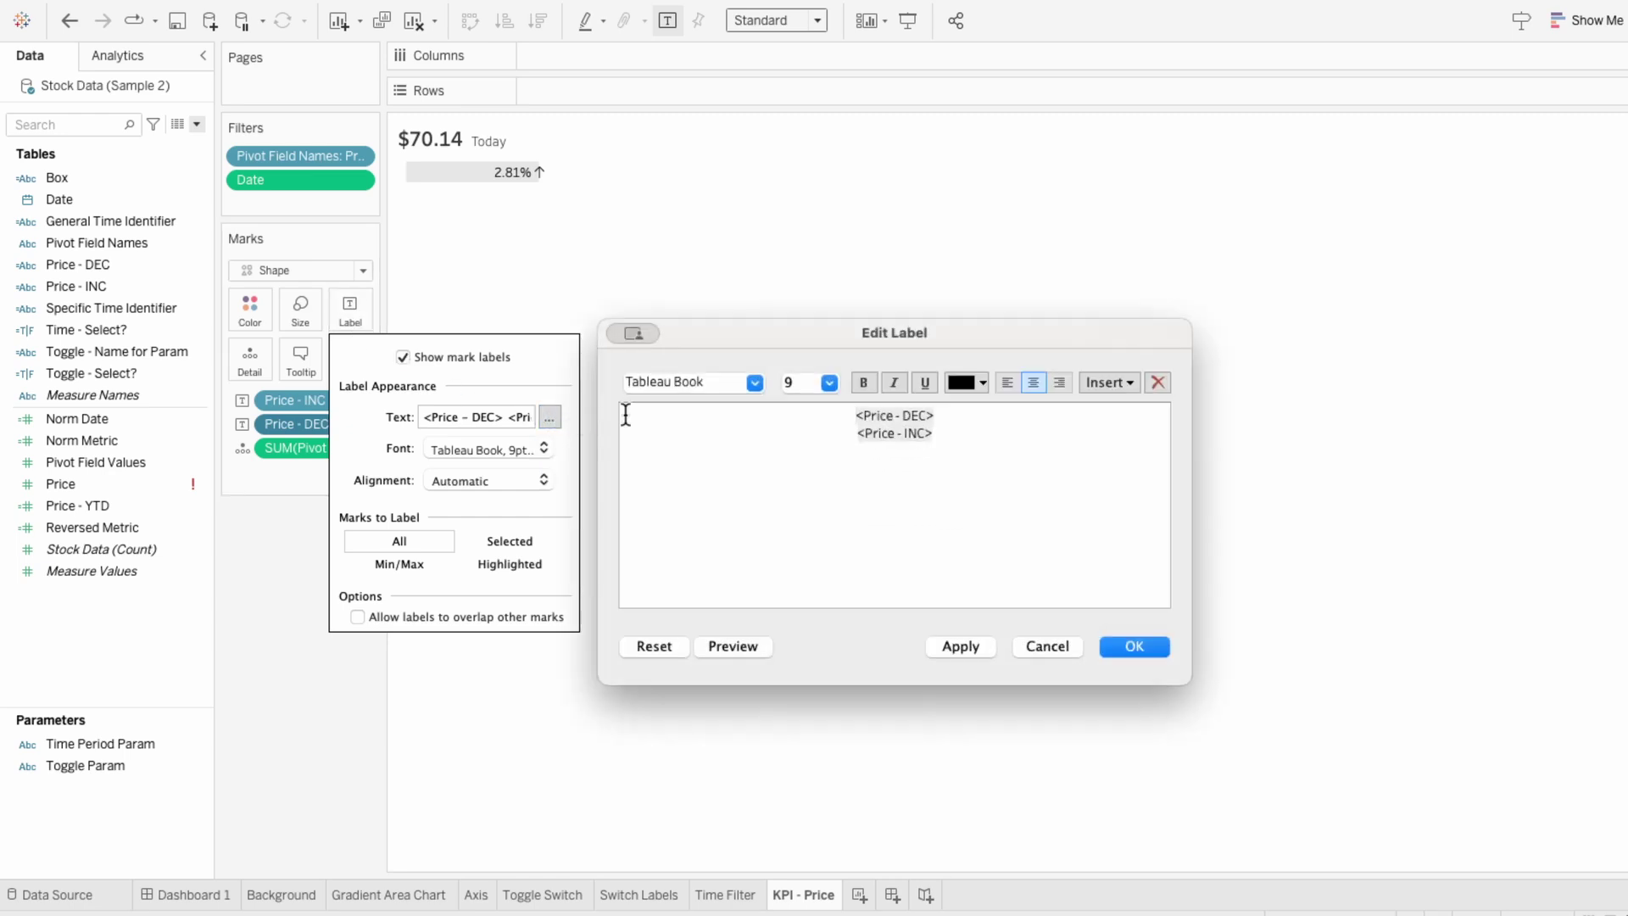
drag(857, 416, 936, 417)
click(971, 389)
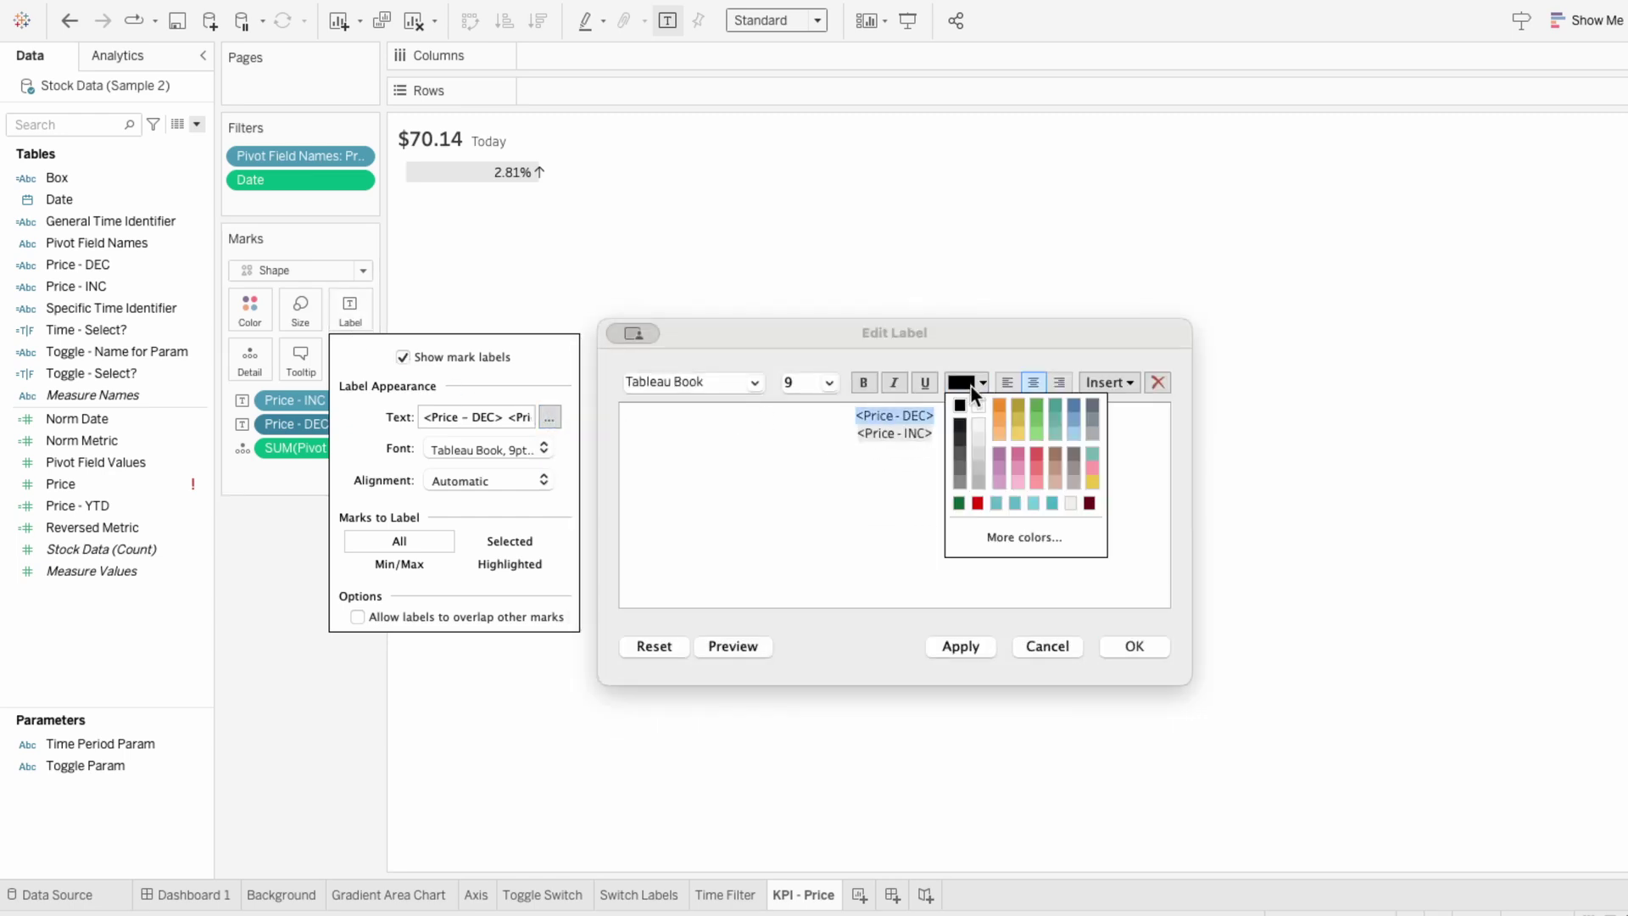
click(976, 502)
click(863, 387)
click(856, 432)
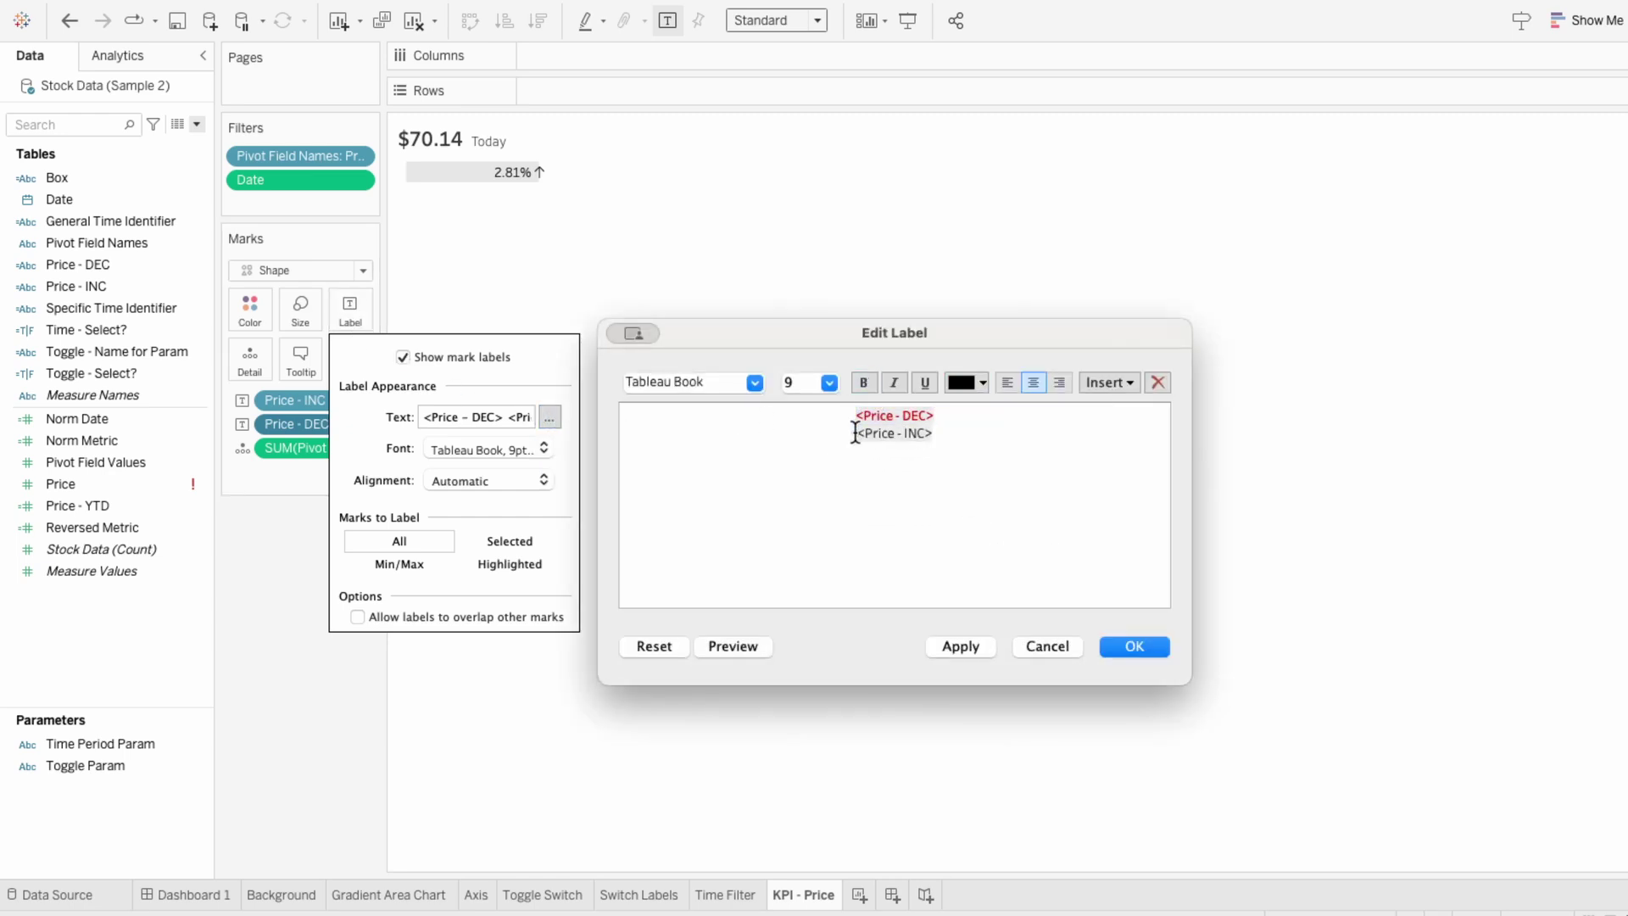
key(BackSpace)
key(shift+End)
click(976, 383)
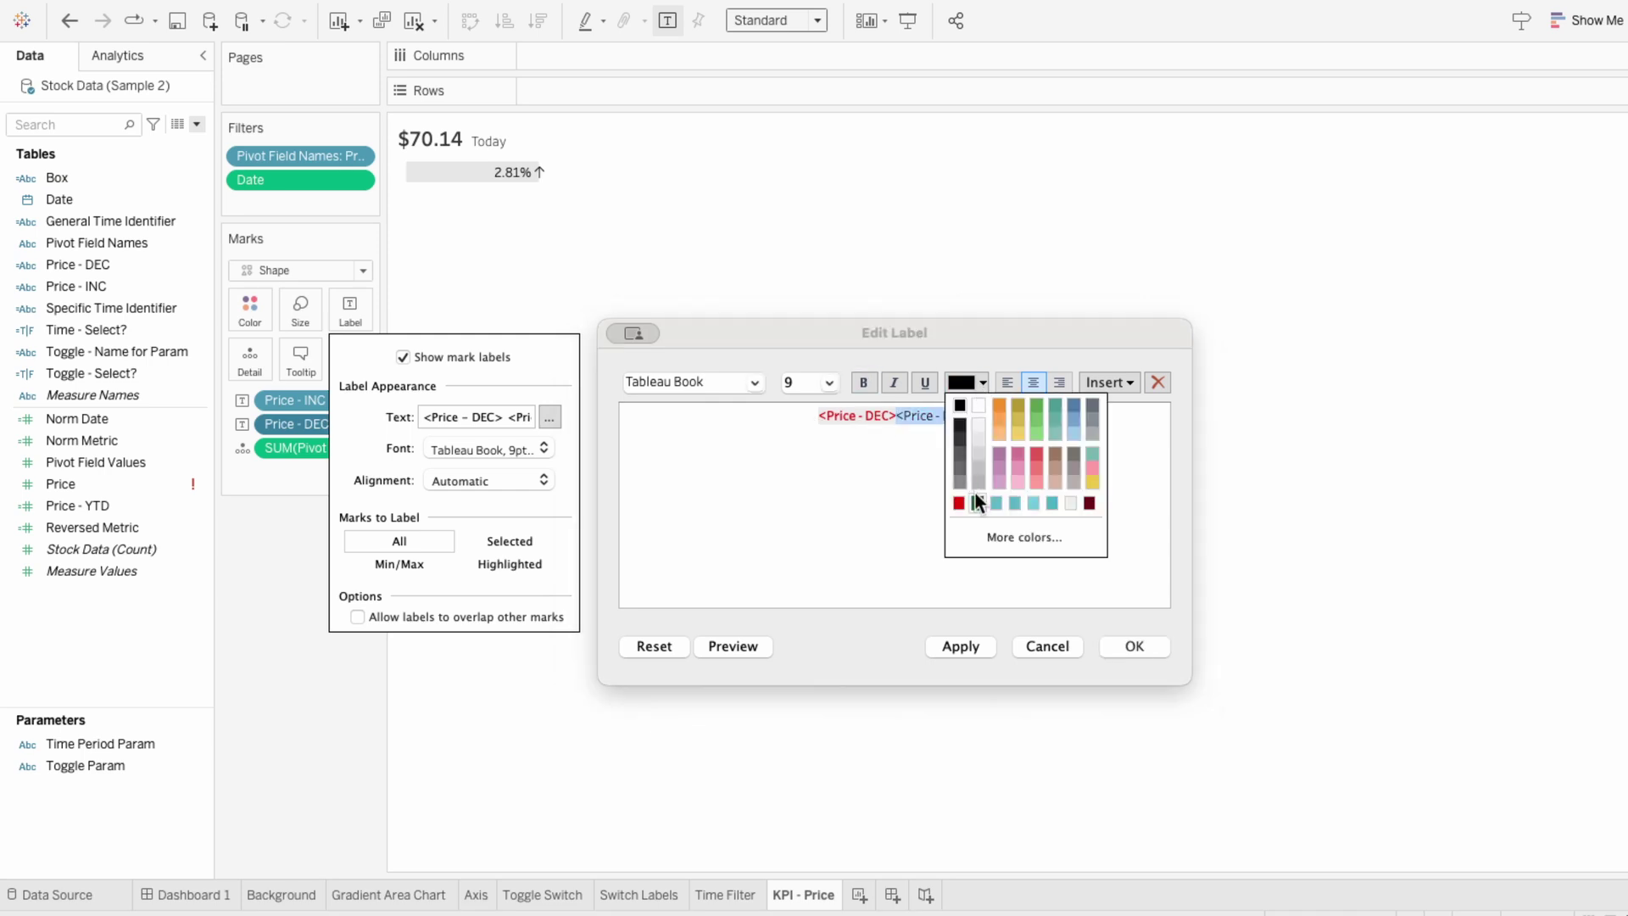
click(975, 492)
click(864, 389)
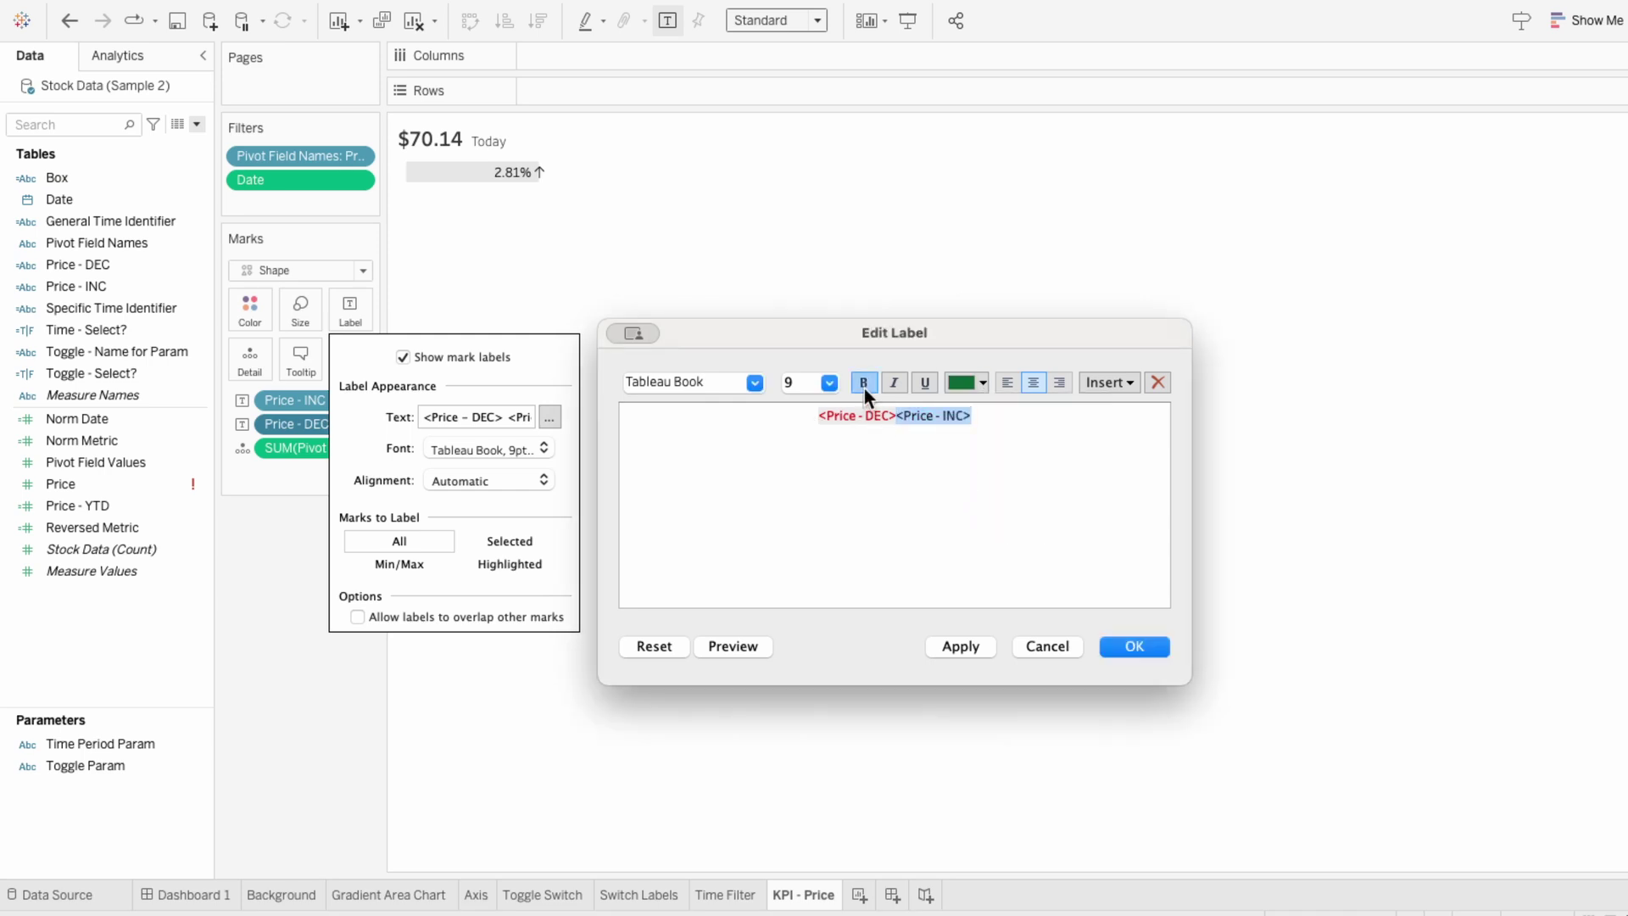
click(961, 646)
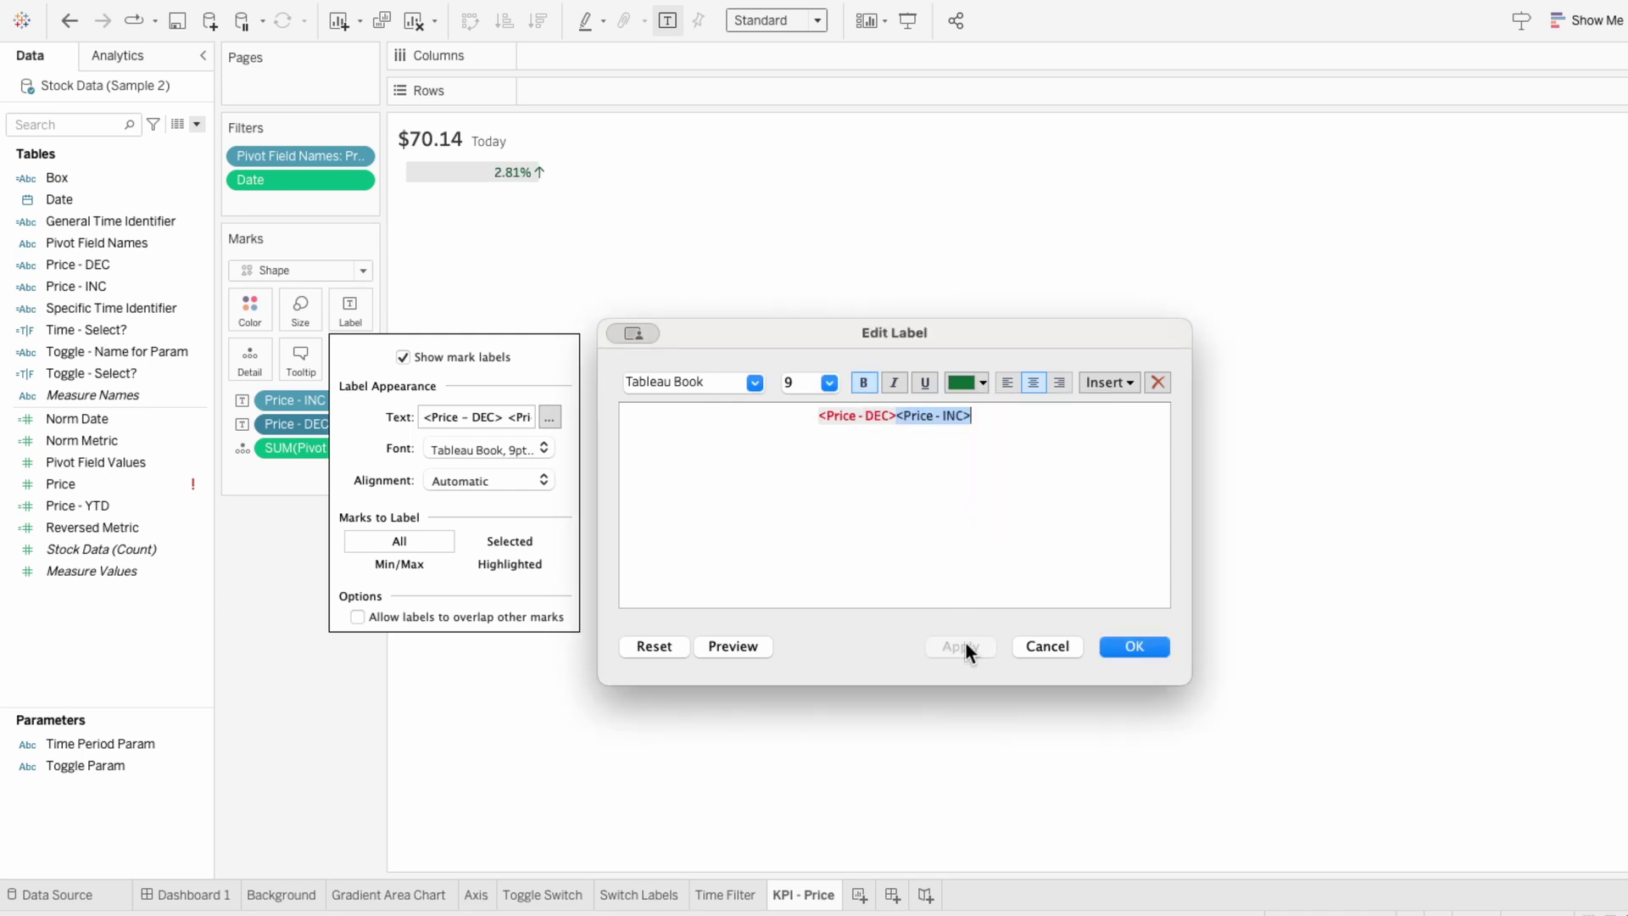
Append the word YTD in black after the price fields.
click(989, 416)
text(YTD)
key(shift+Left)
key(shift+Left)
key(shift+Left)
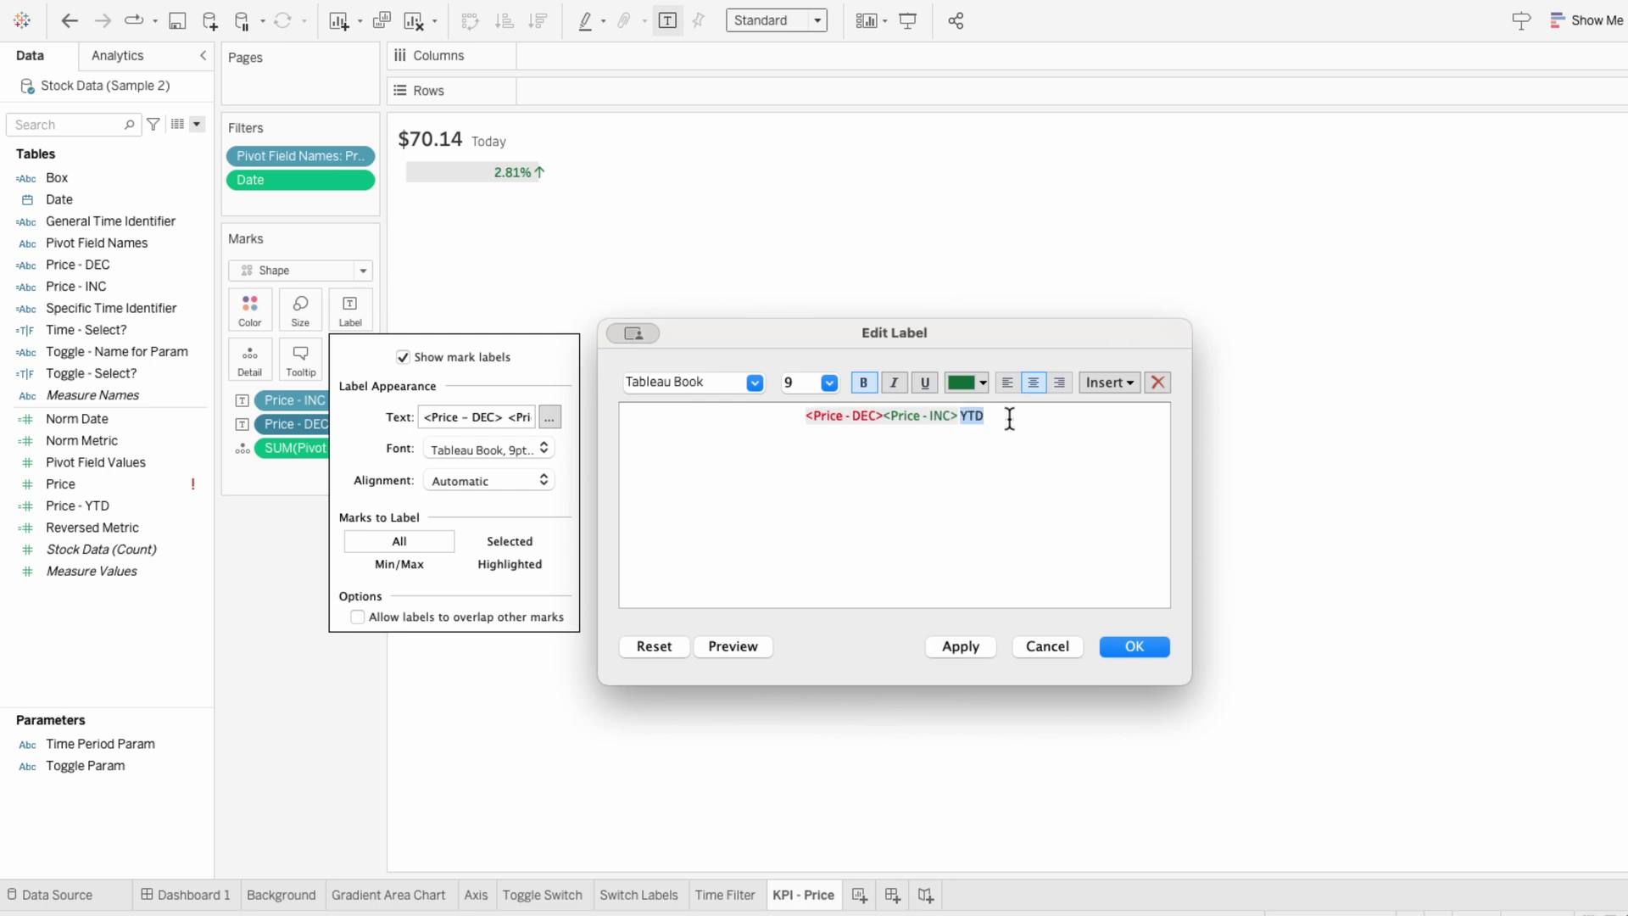
click(983, 383)
click(964, 405)
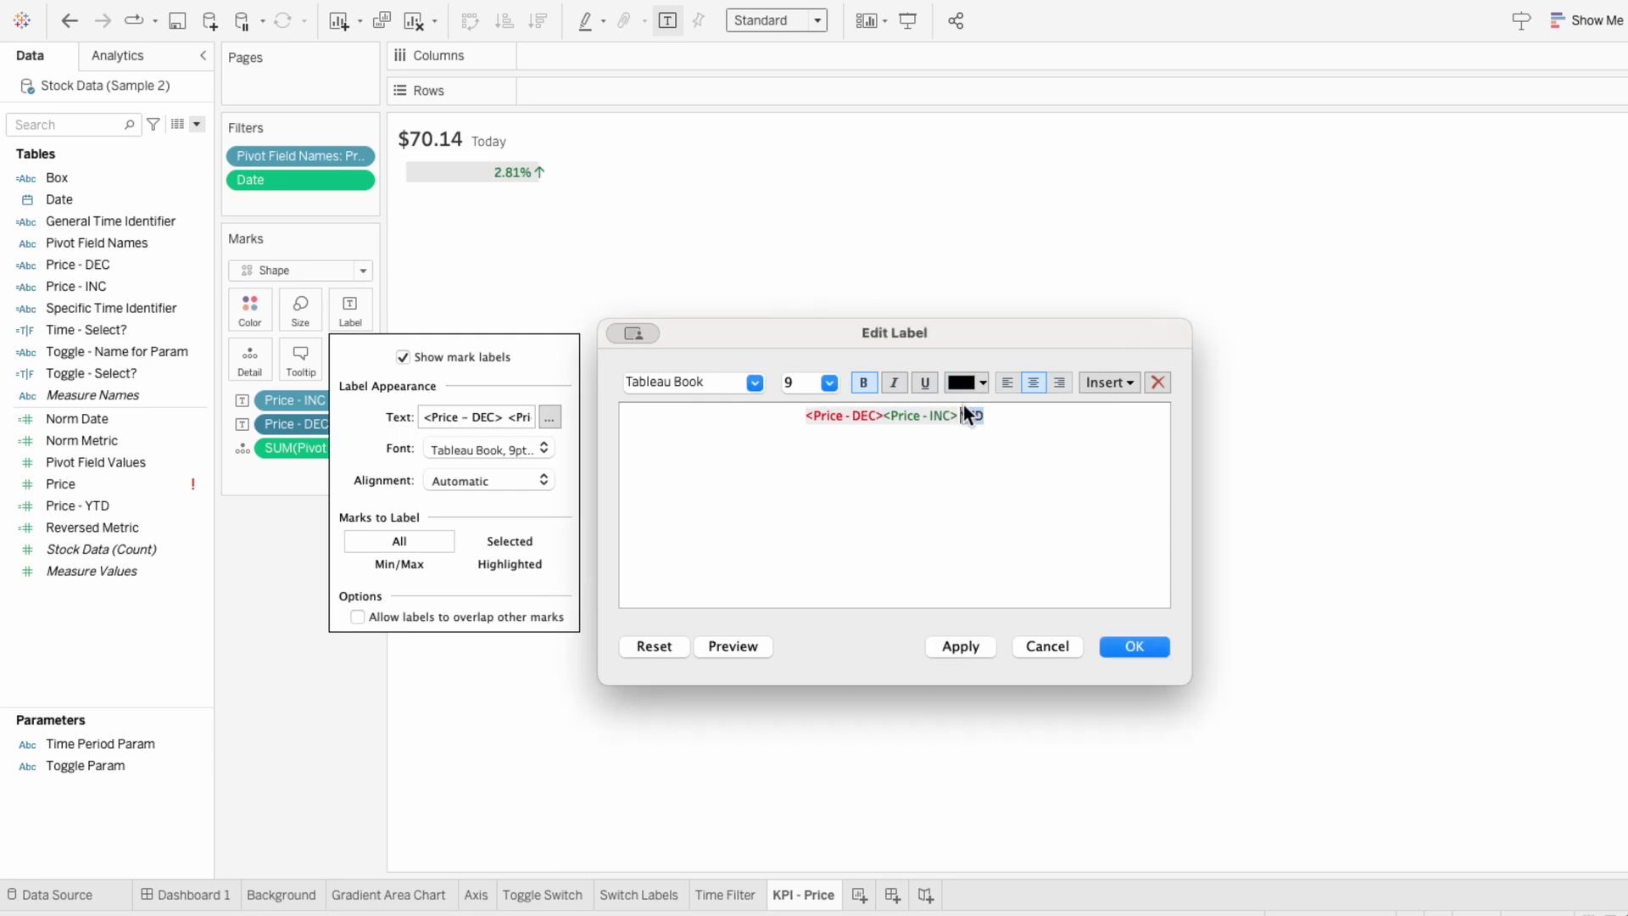
click(757, 415)
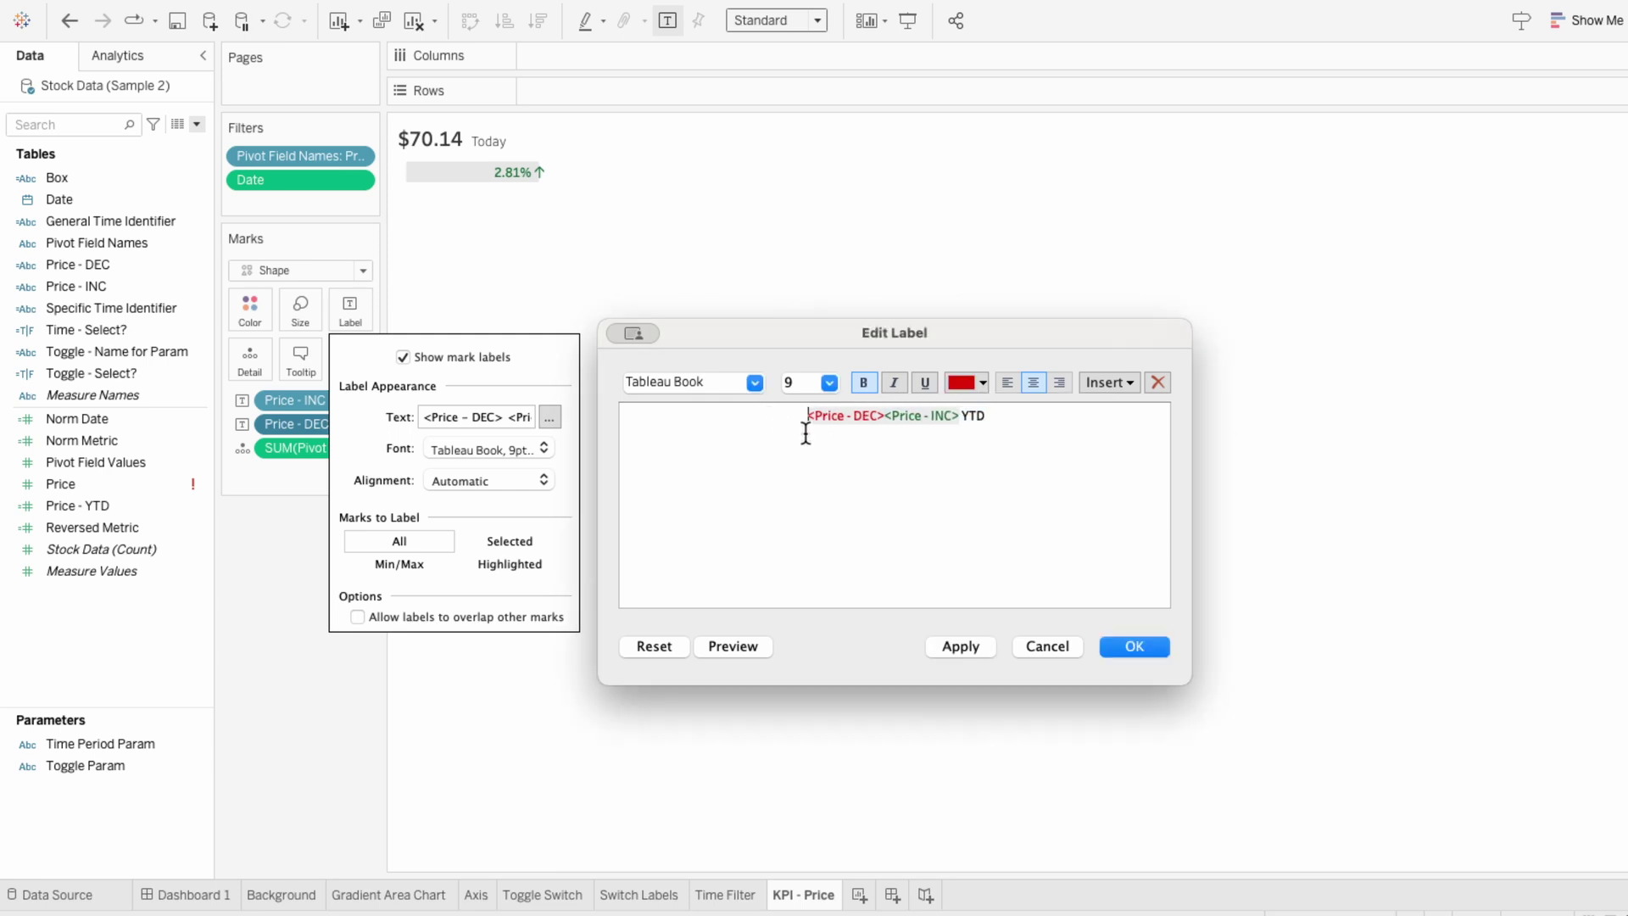
click(967, 646)
Set the whole label's font to Tableau Regular.
key(super+a)
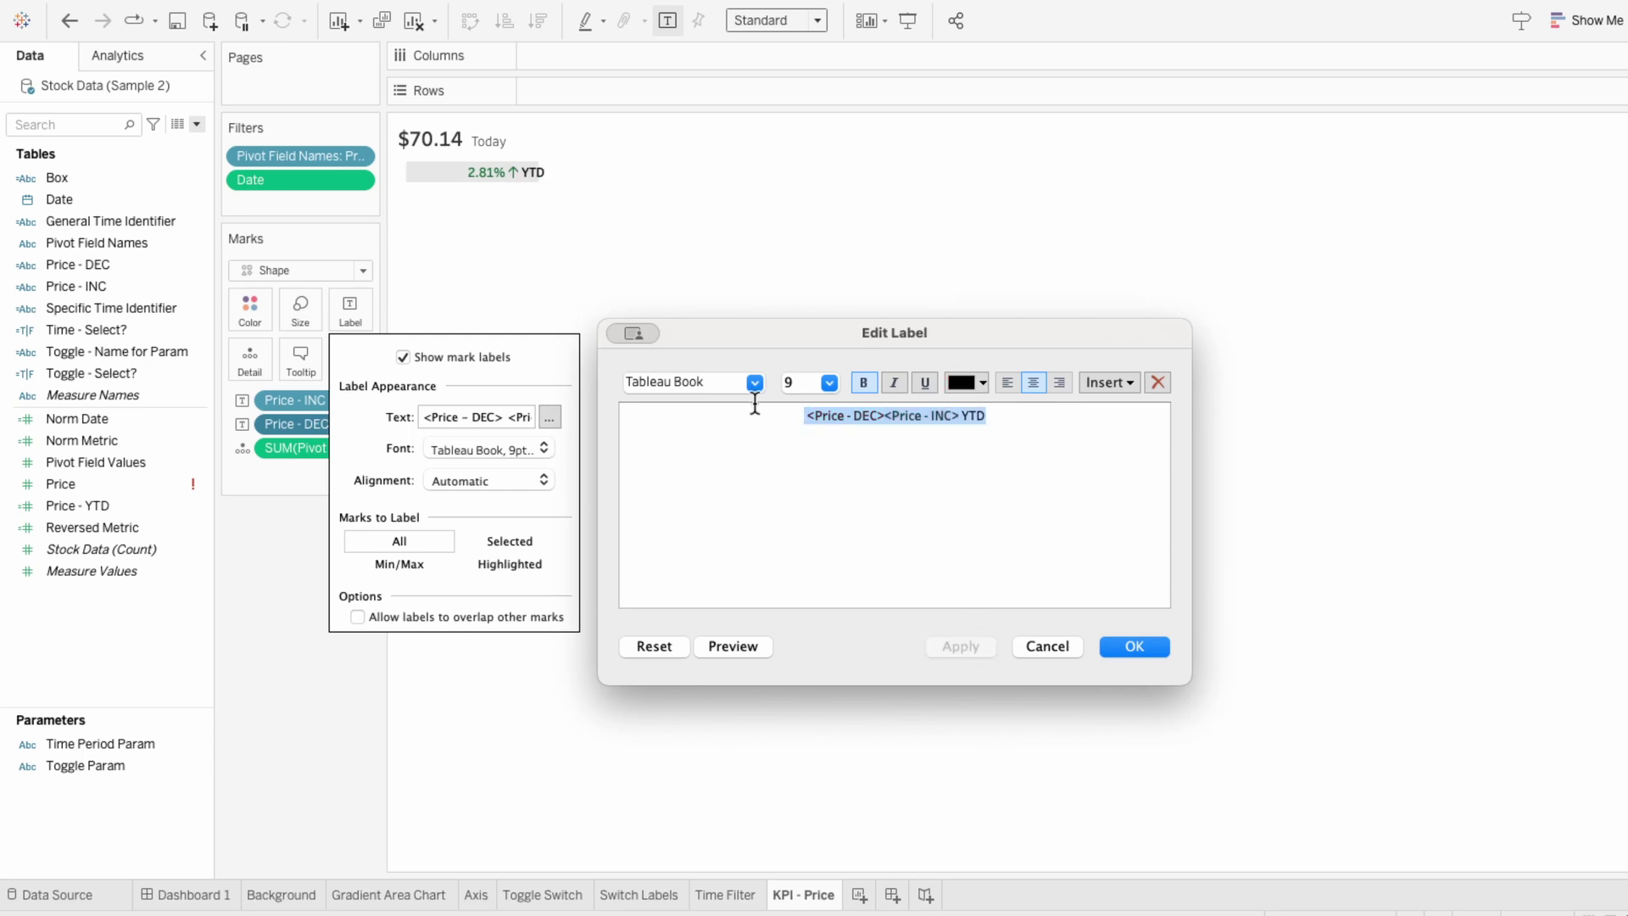
click(754, 383)
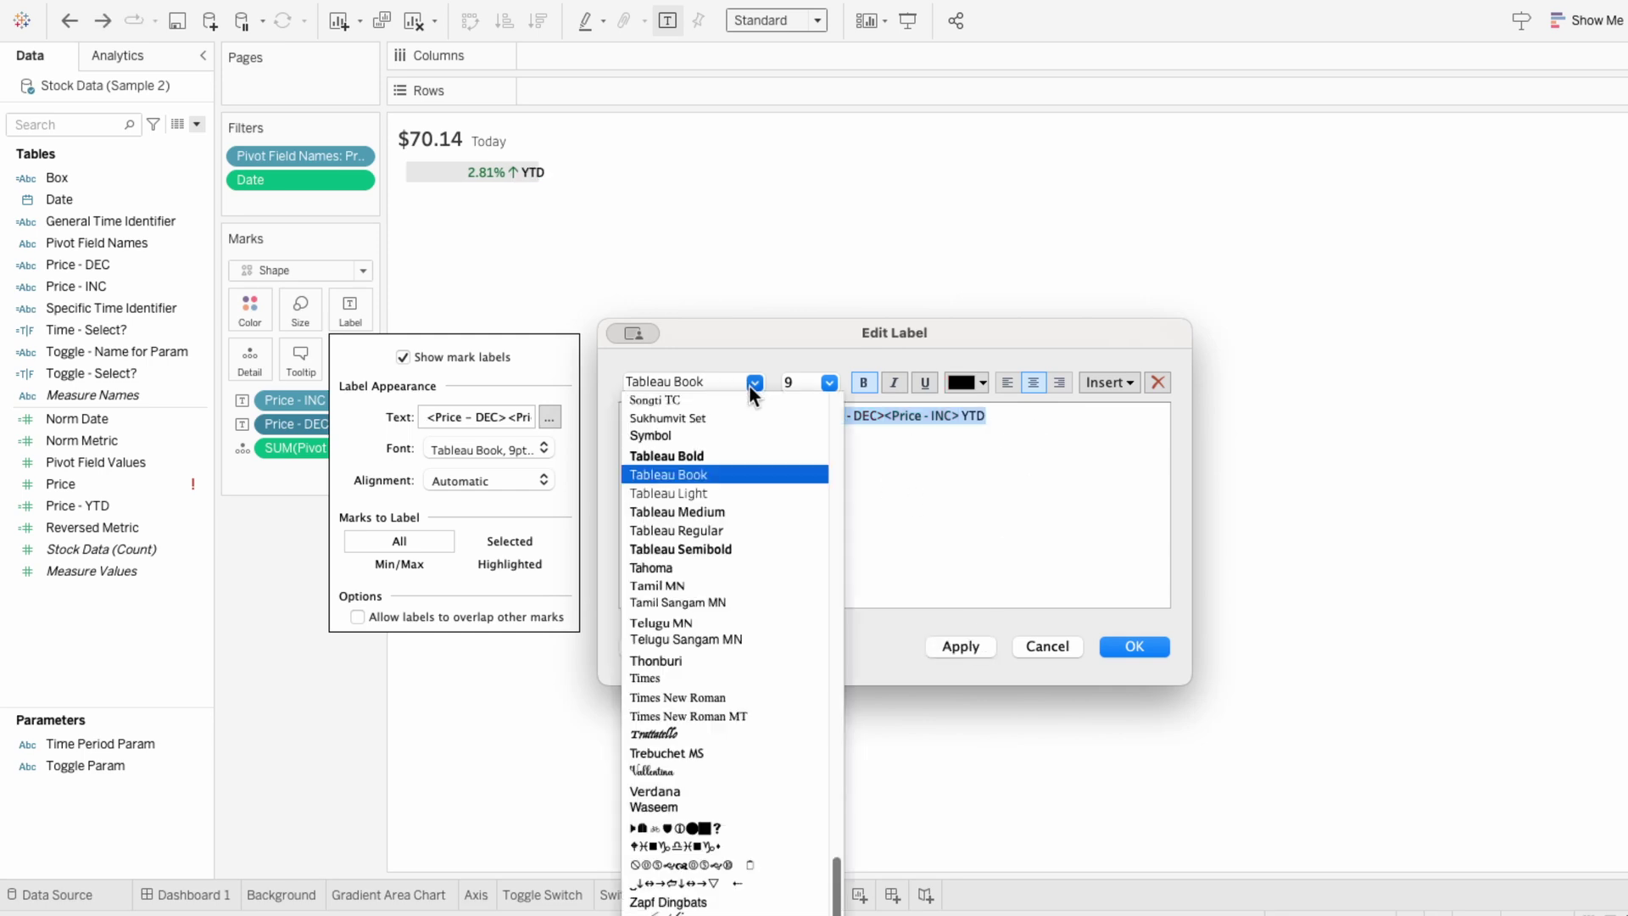
click(743, 530)
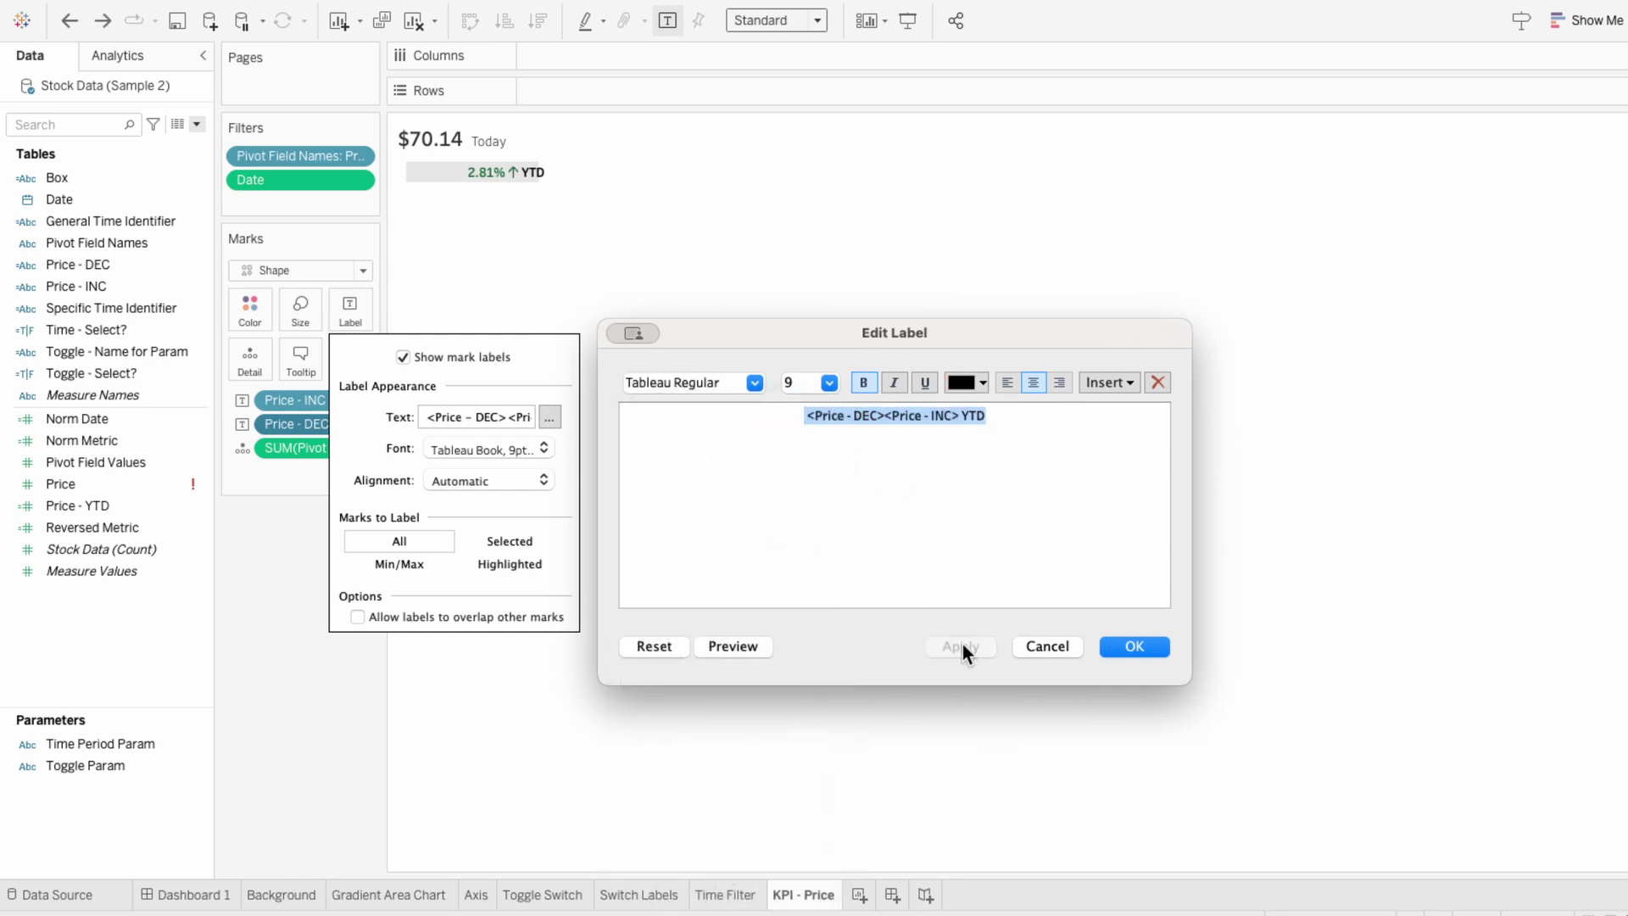
click(1131, 648)
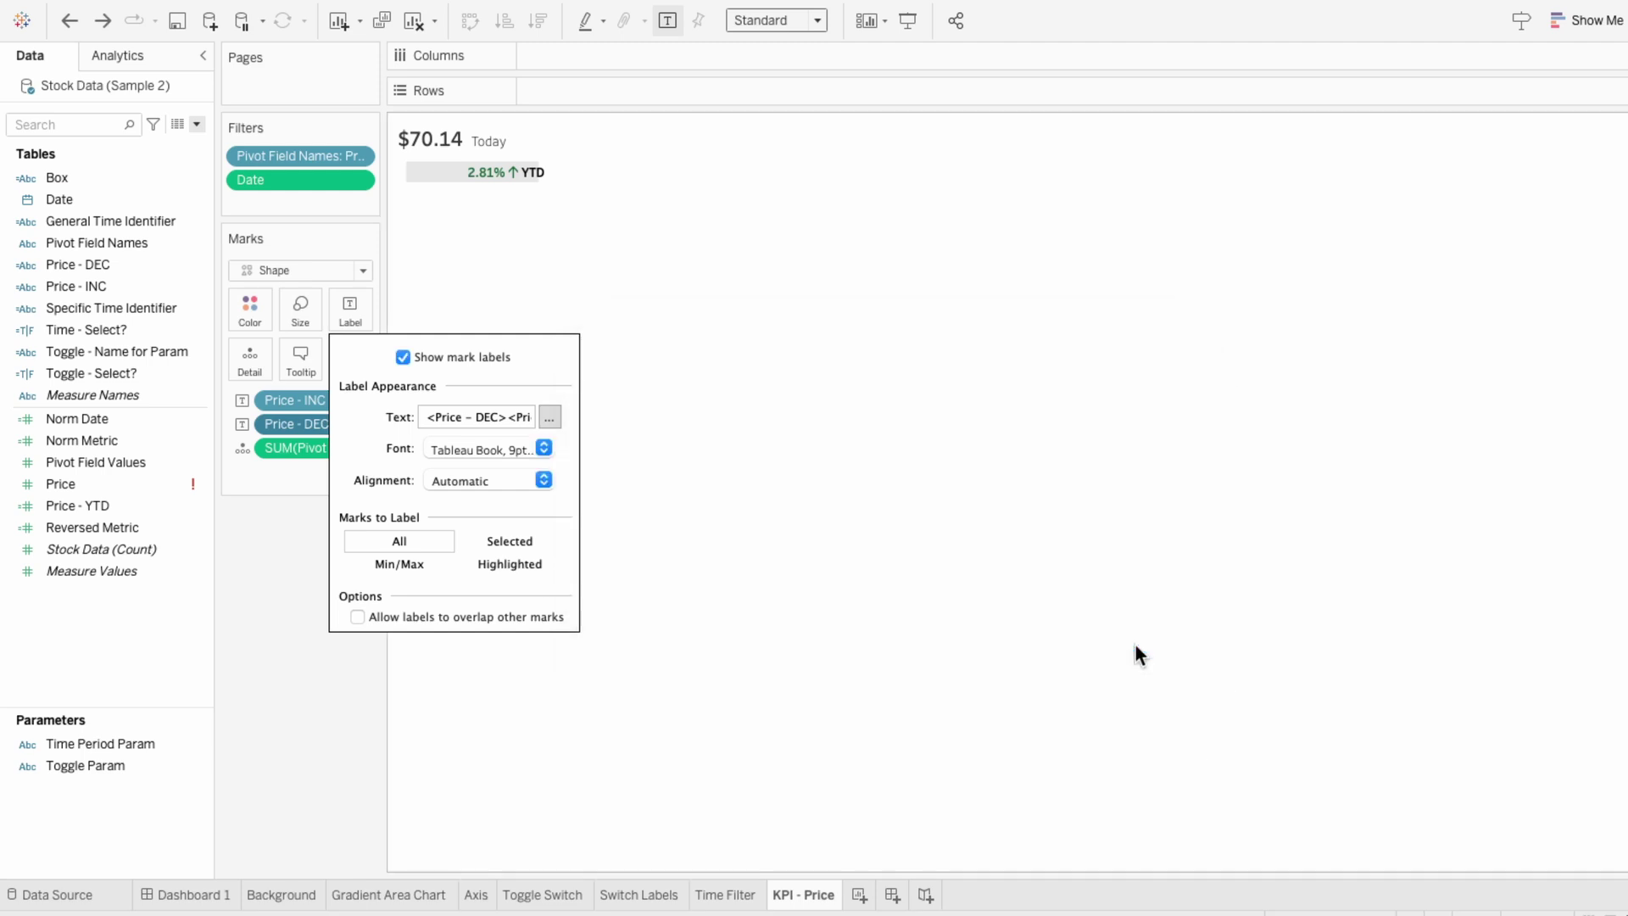
Centre the label horizontally and vertically in its box.
click(468, 480)
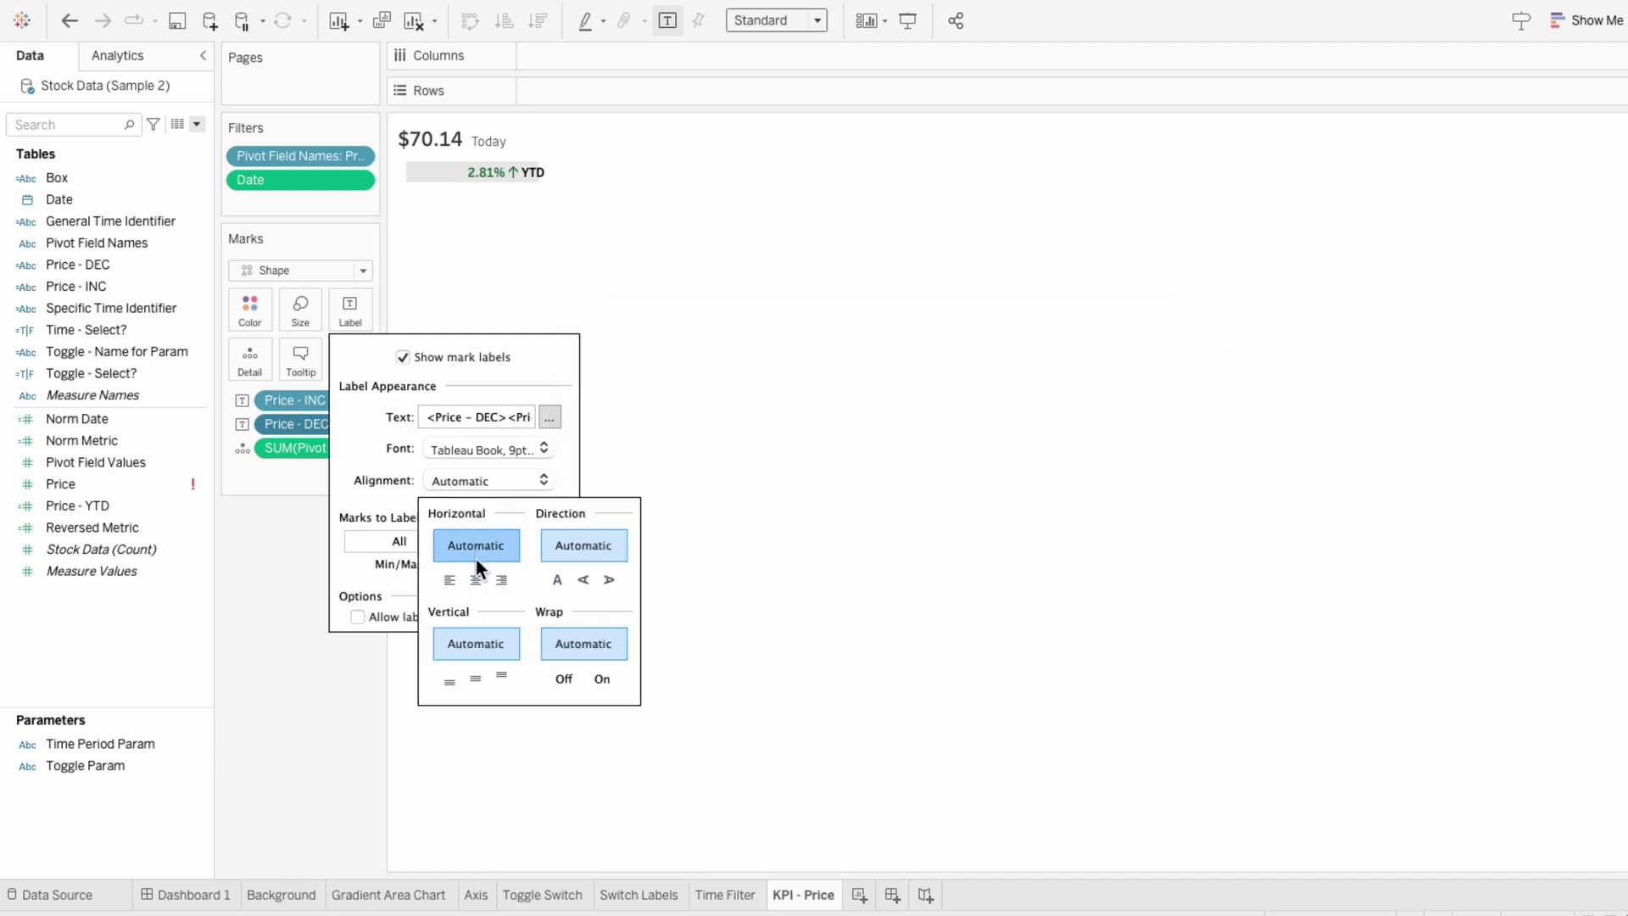
click(477, 580)
click(477, 679)
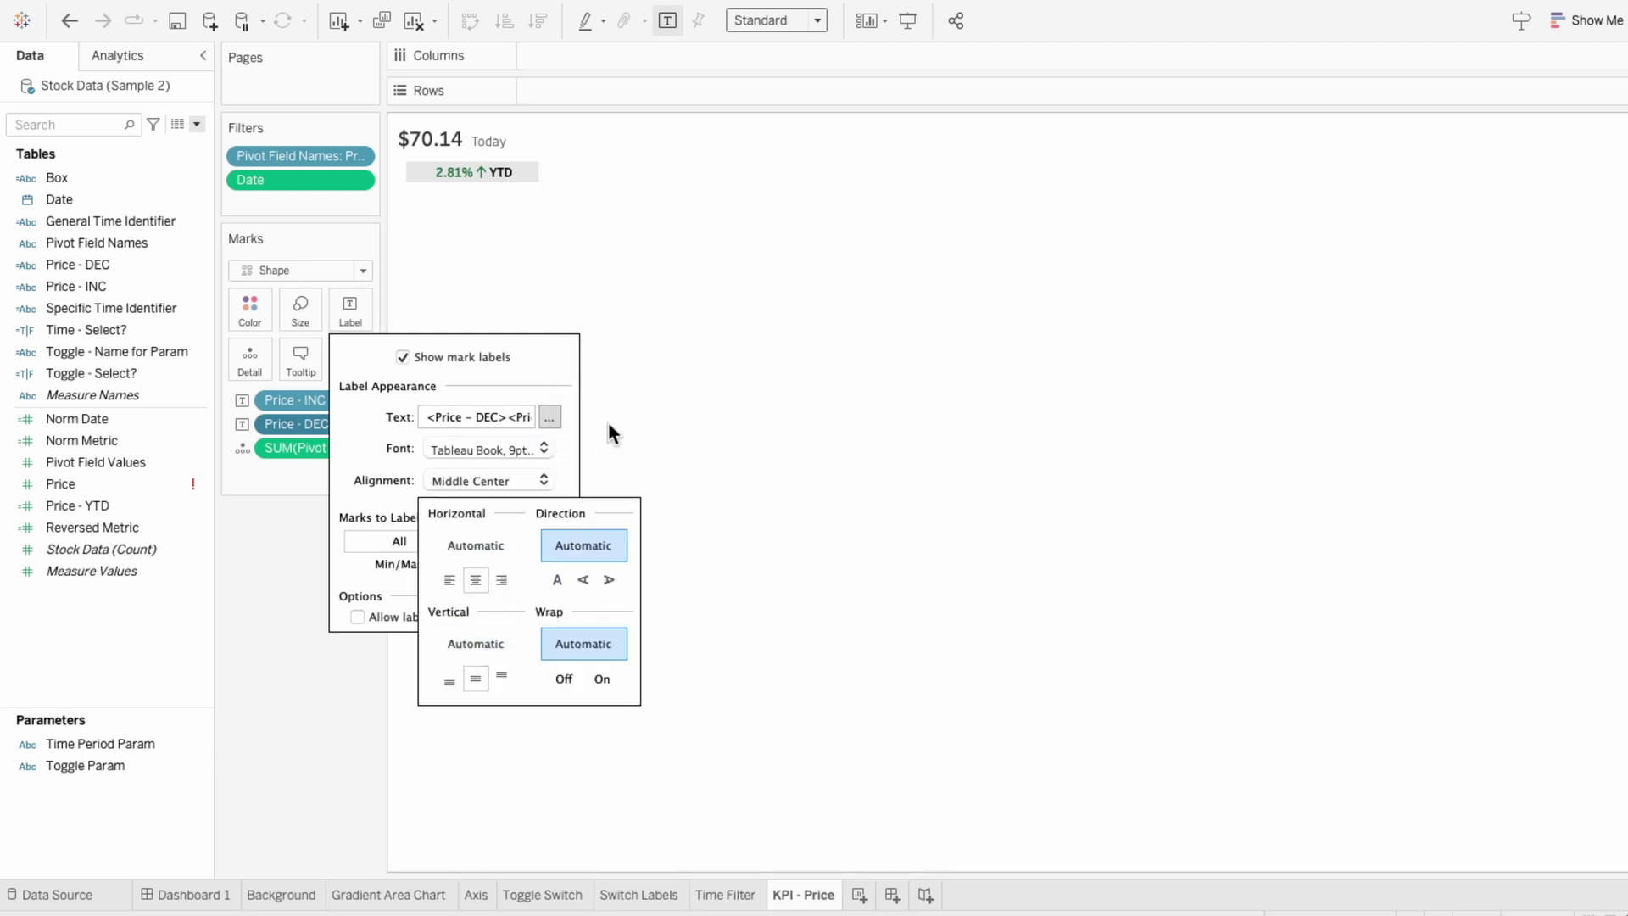
click(624, 405)
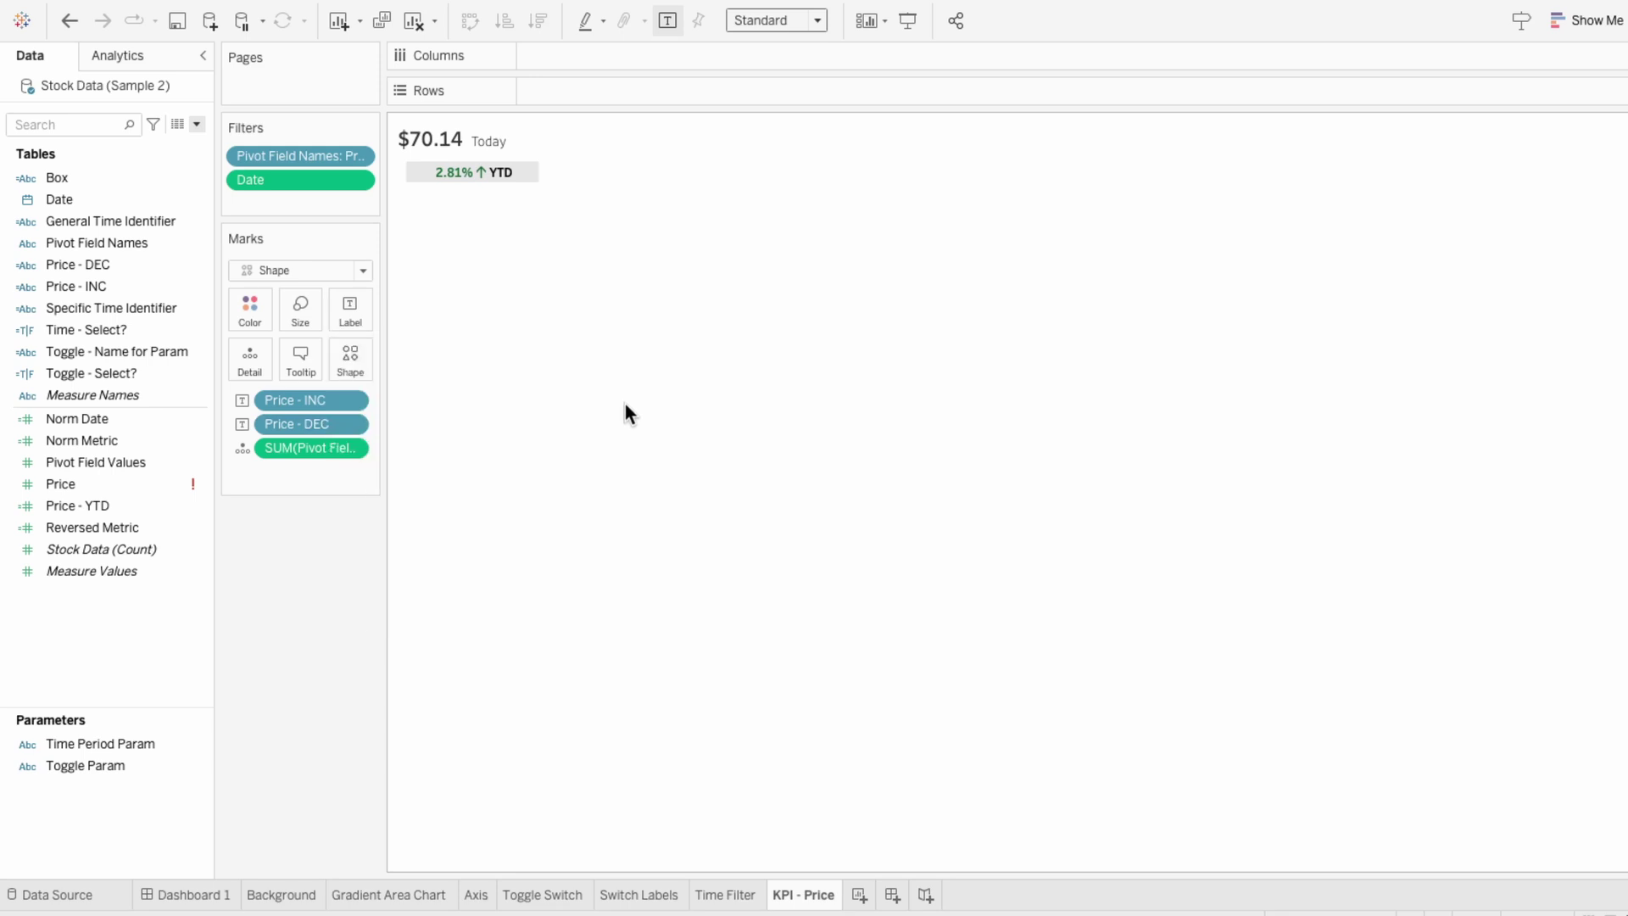
Enlarge the grey YTD box and start a calculated field named Price - Box Color.
drag(527, 181, 526, 200)
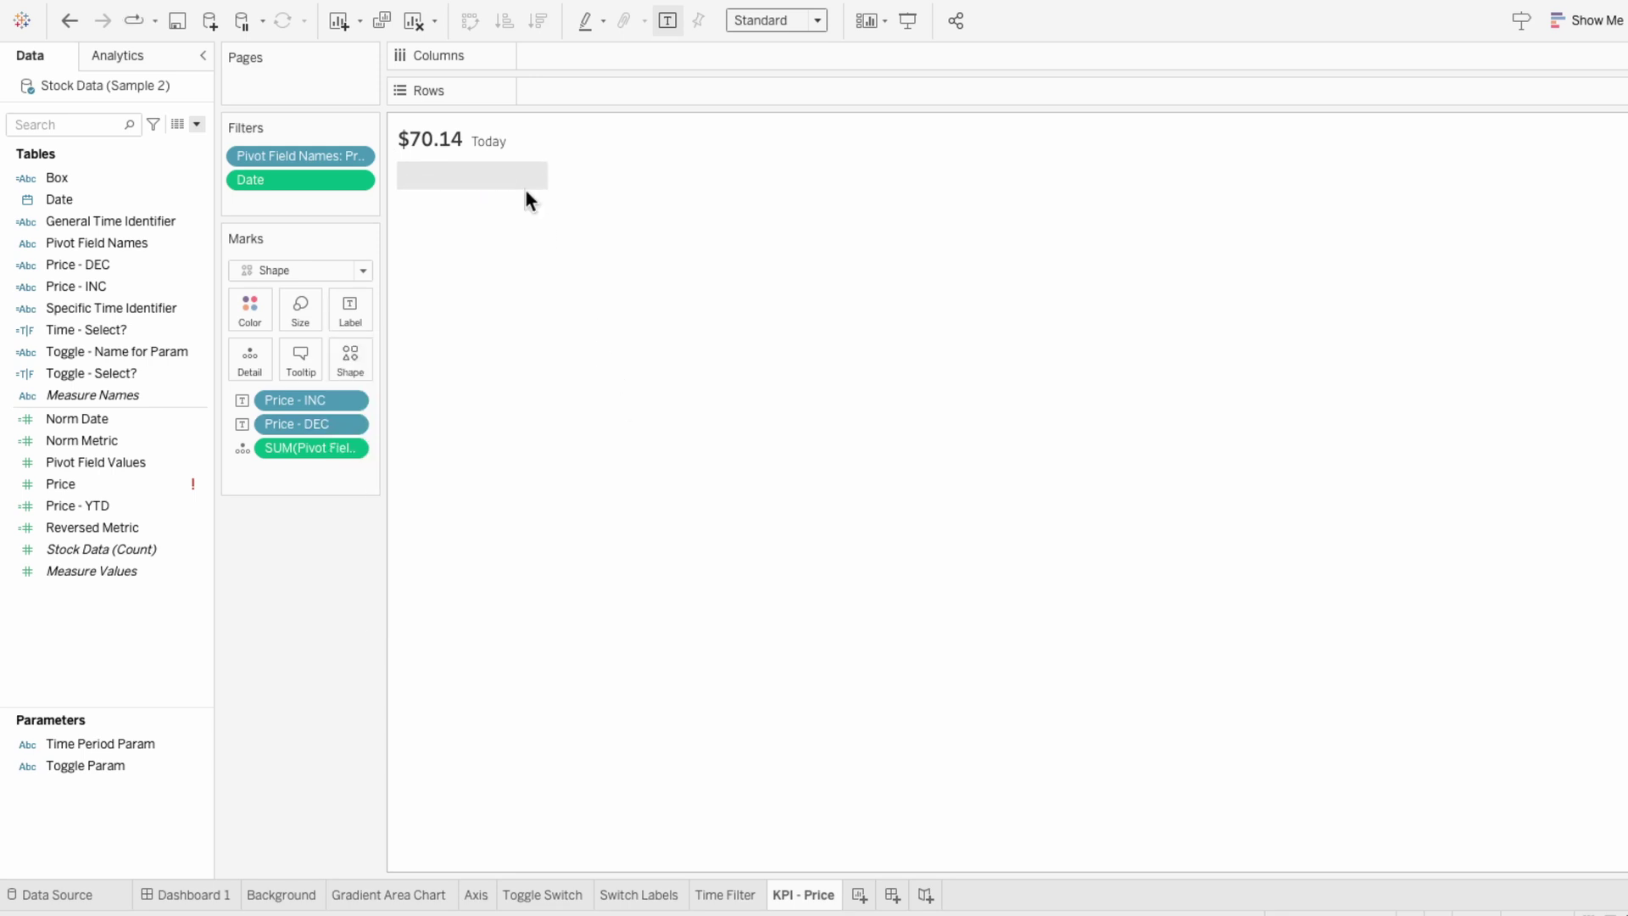
click(195, 125)
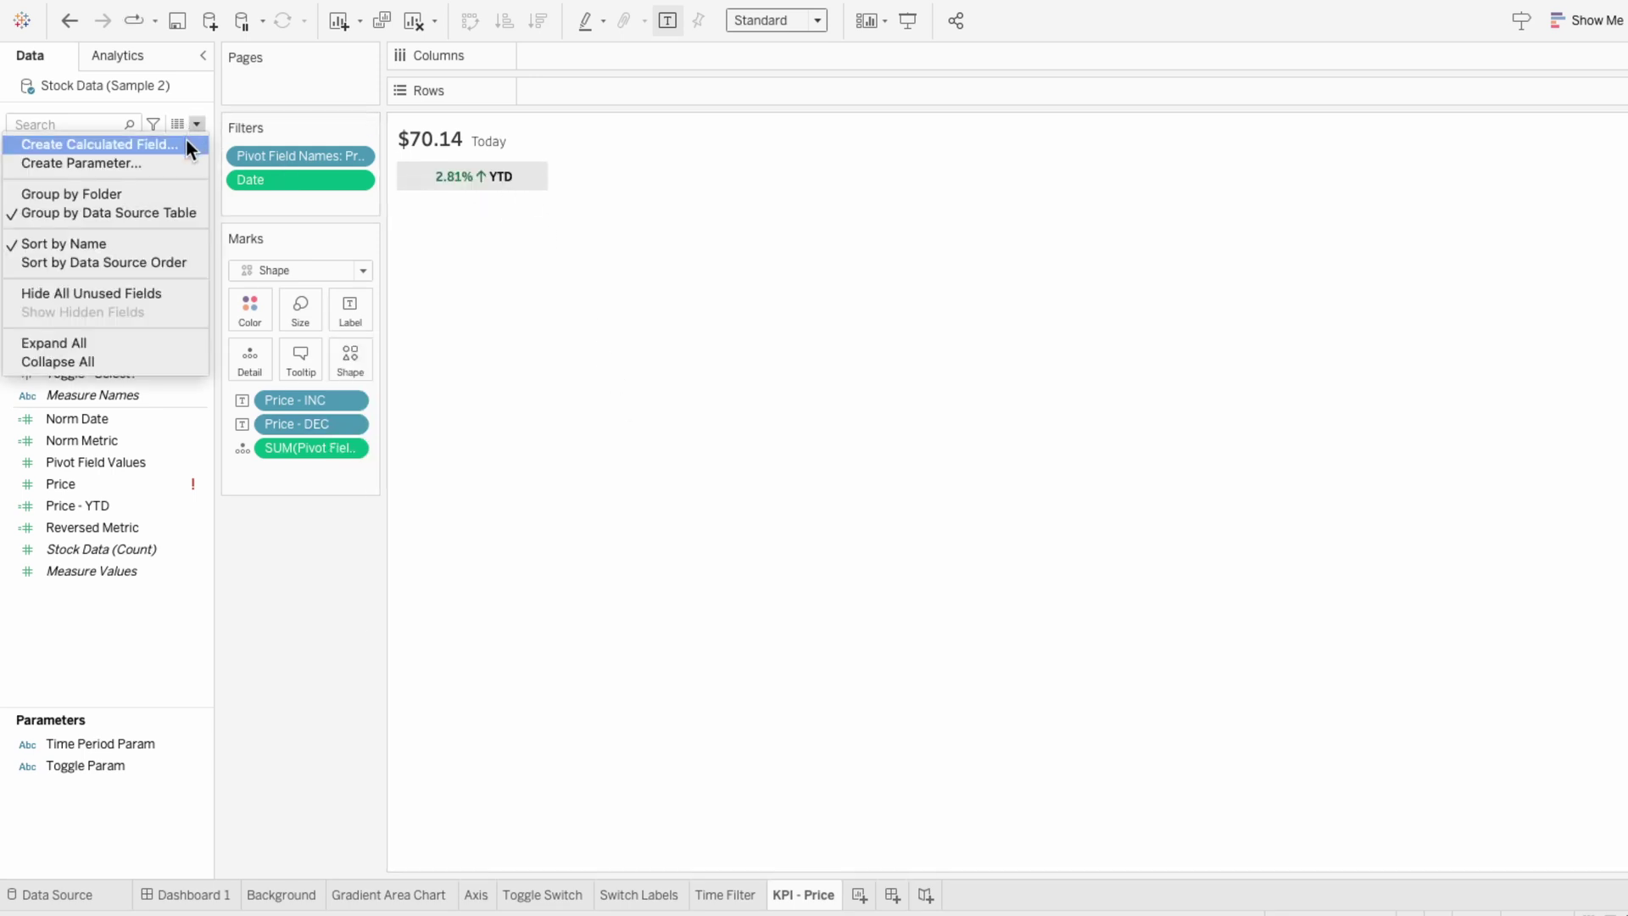
click(186, 139)
text(Price -)
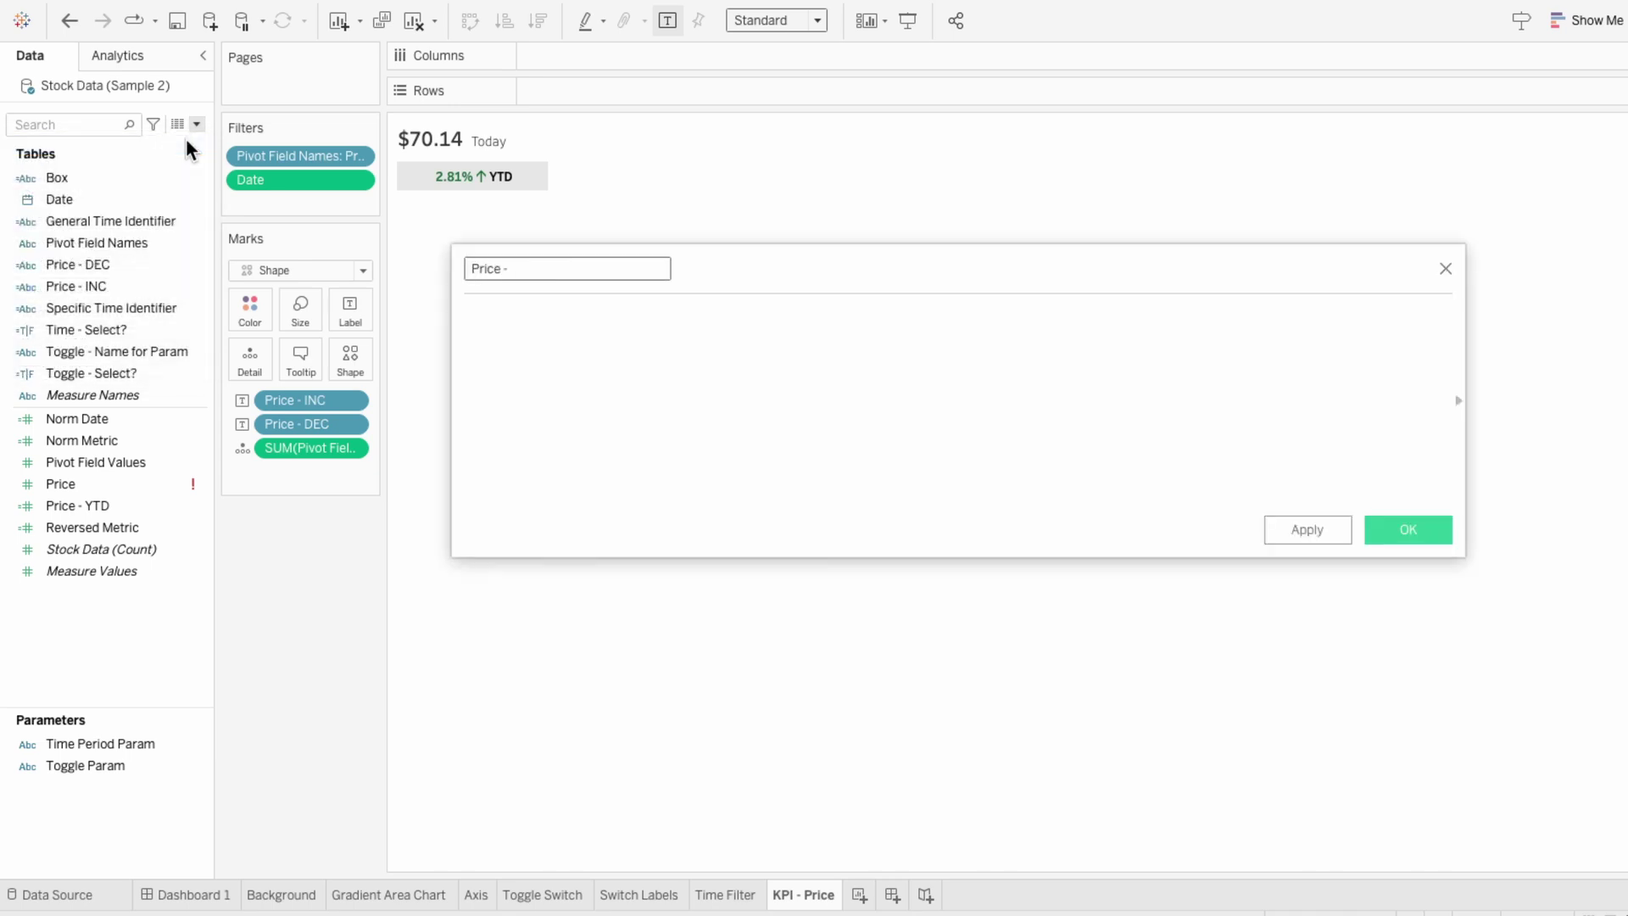
text( Box Color)
key(Tab)
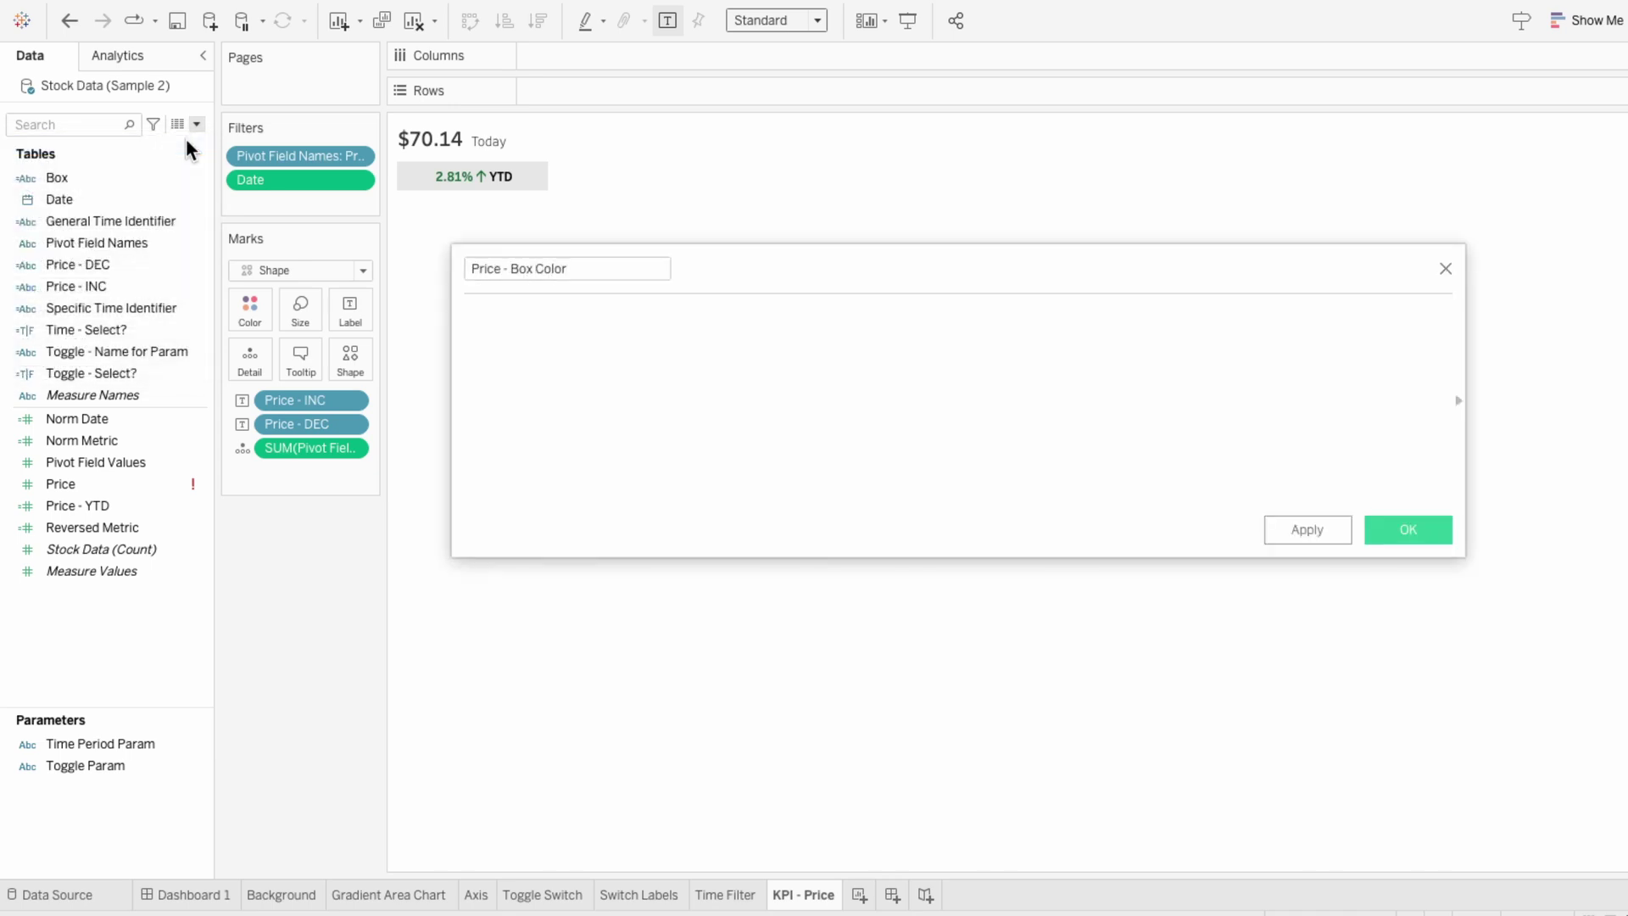
Enter the formula IF NOT ISNULL([Price - INC]) THEN "Green" ELSE "Red" END.
text(IF NOT ISNULL(p)
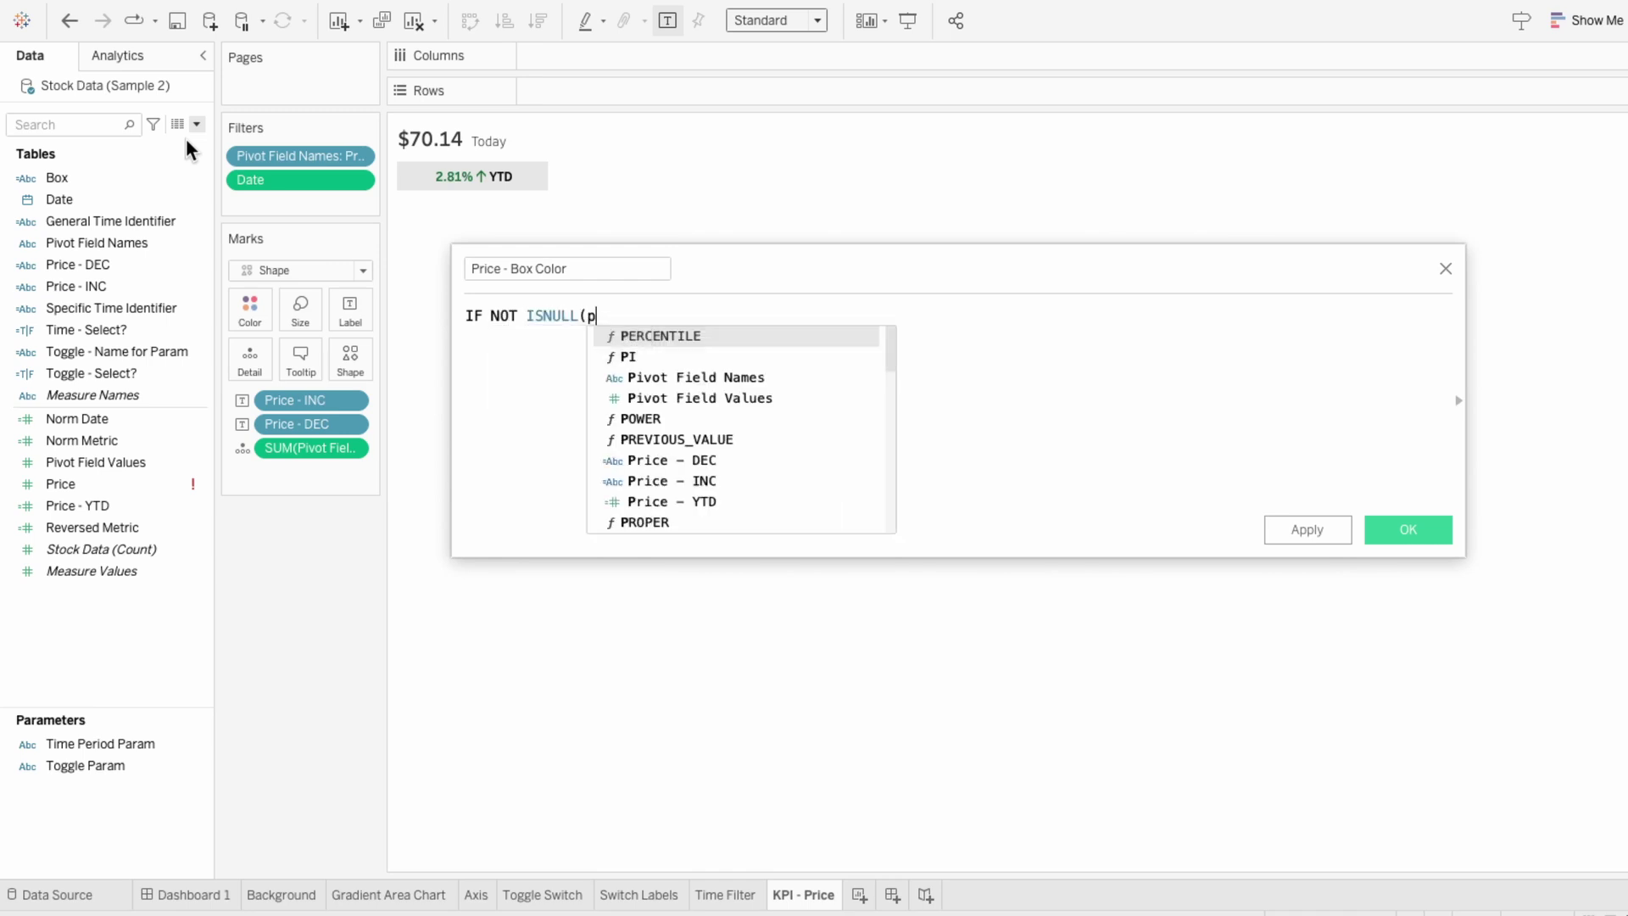
text(rice)
key(Down)
key(Return)
text() THE)
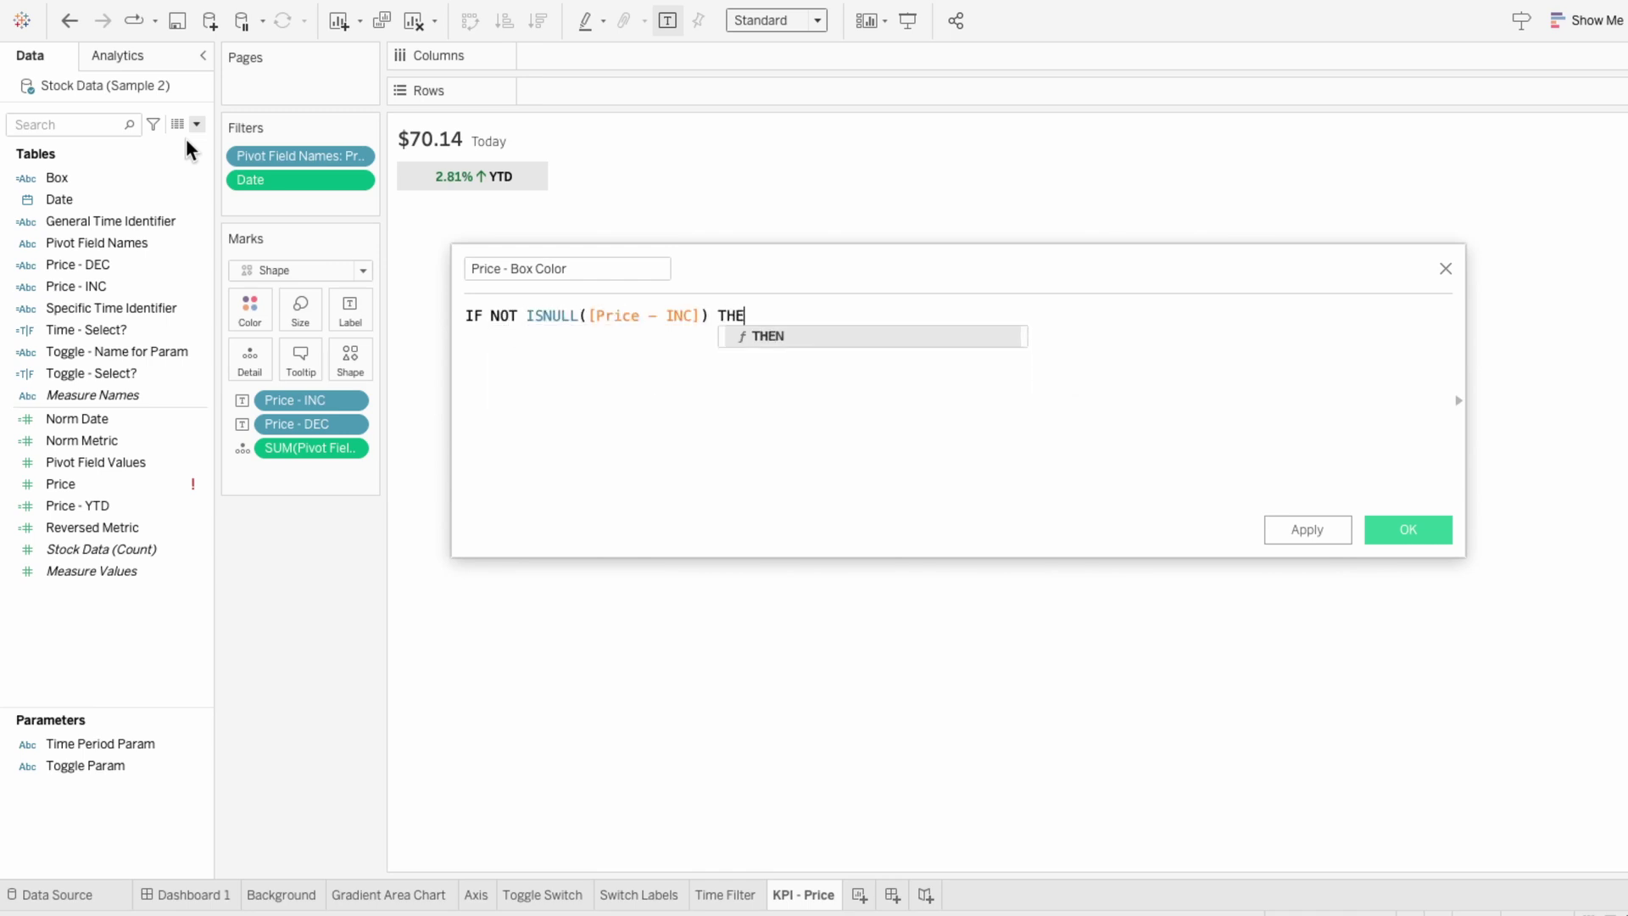
text(N "Green)
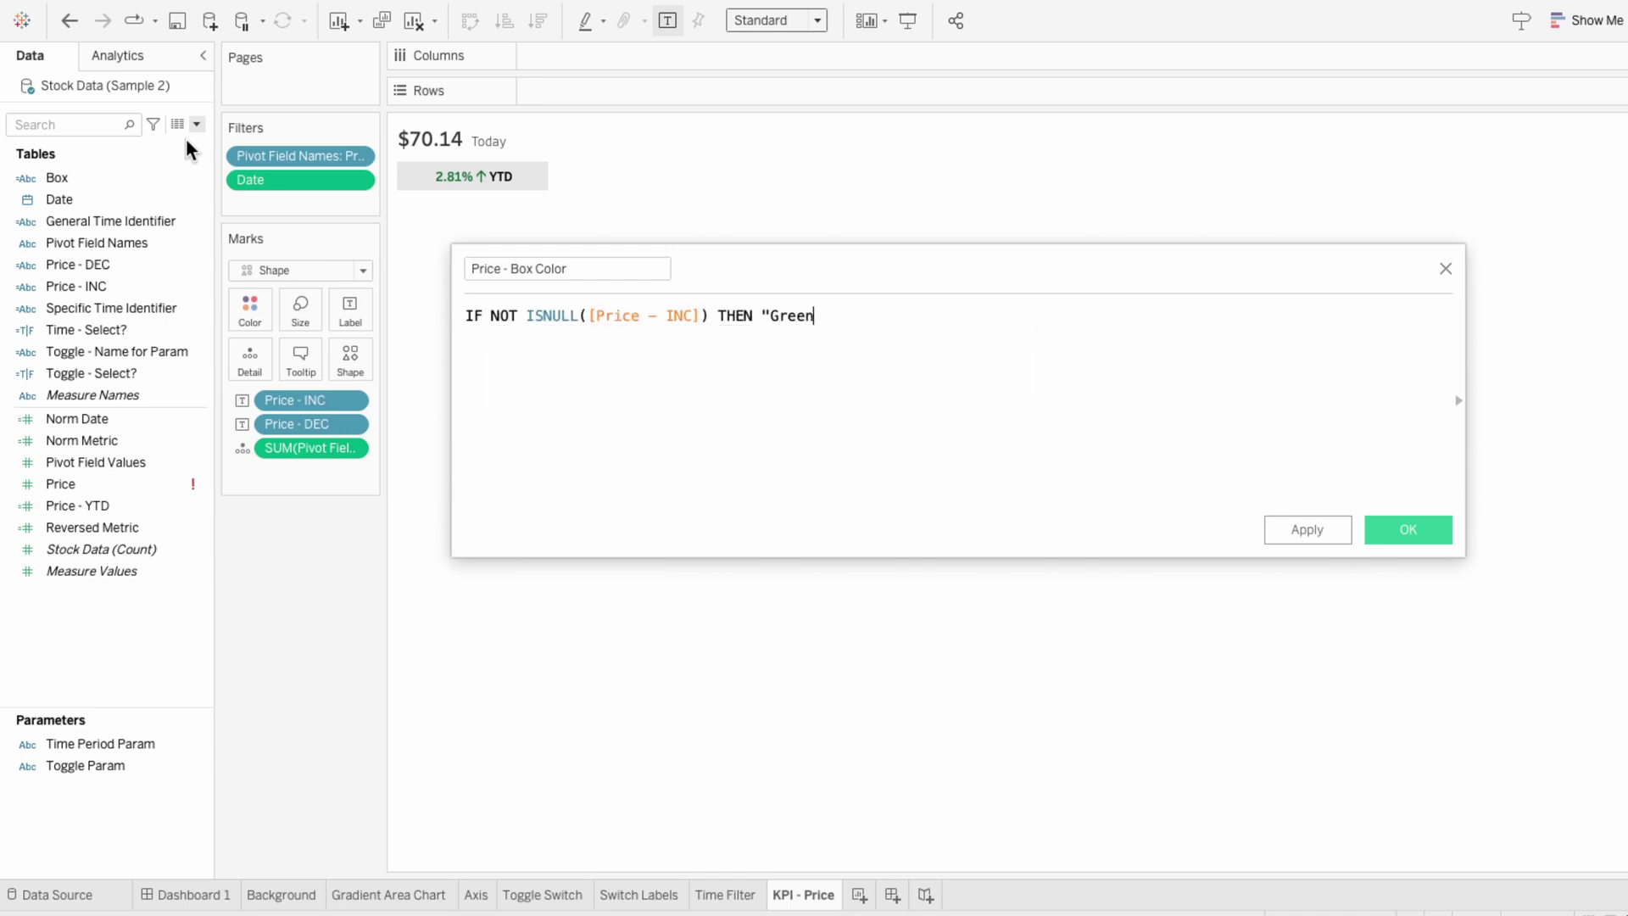
text(" ELSE "Red" END)
click(786, 414)
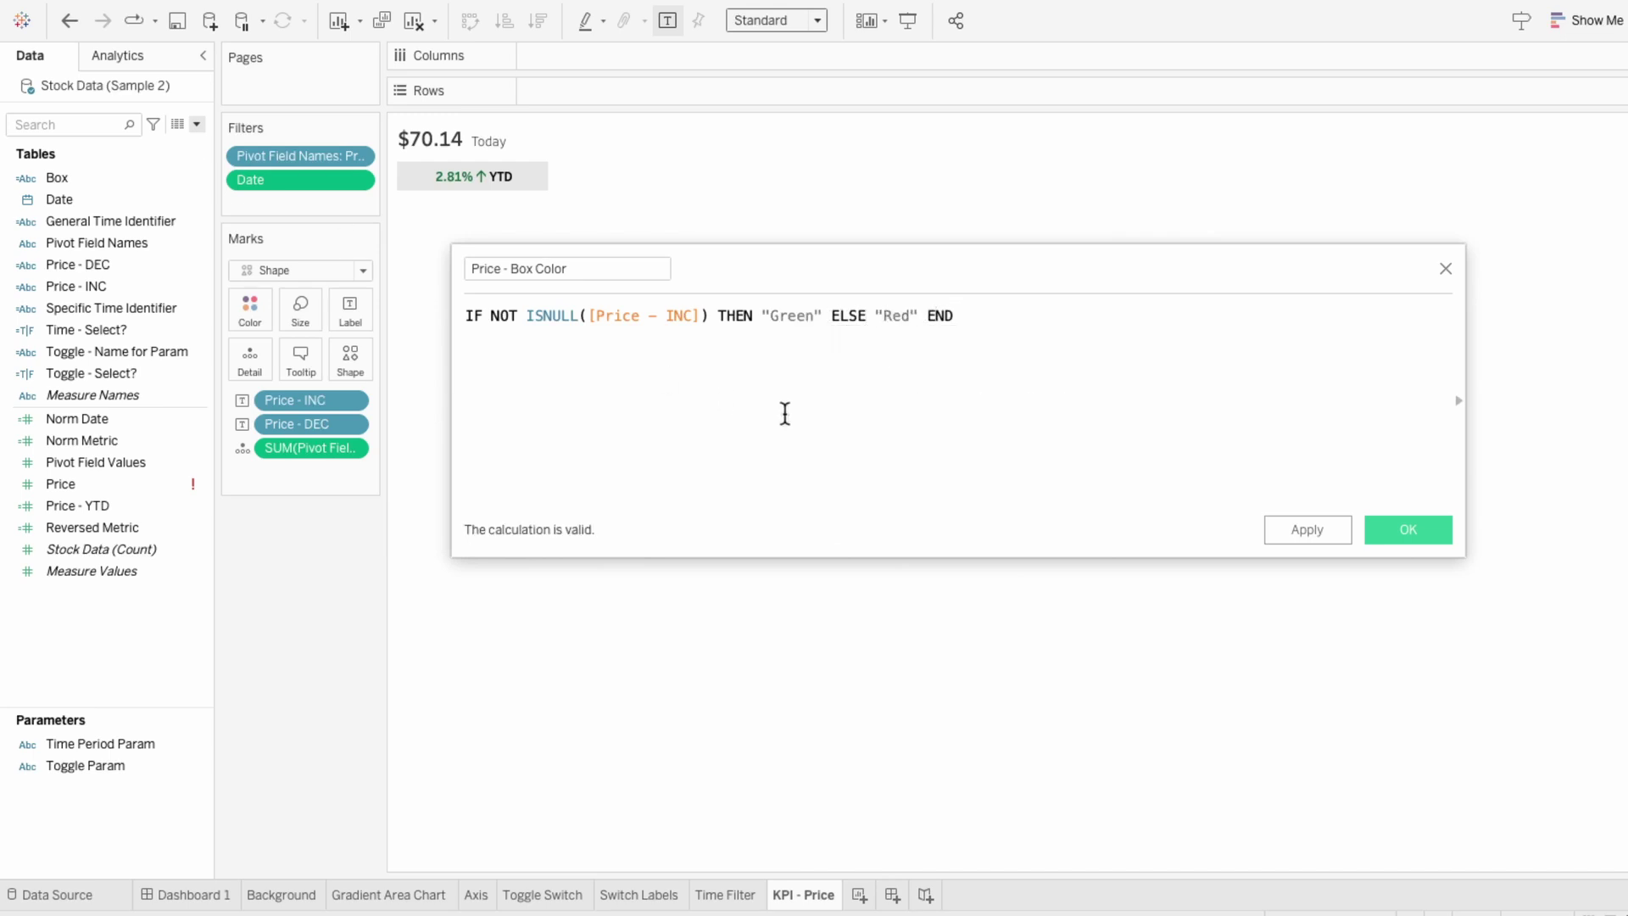
Save Price - Box Color and use it as the Color of the marks.
click(1401, 531)
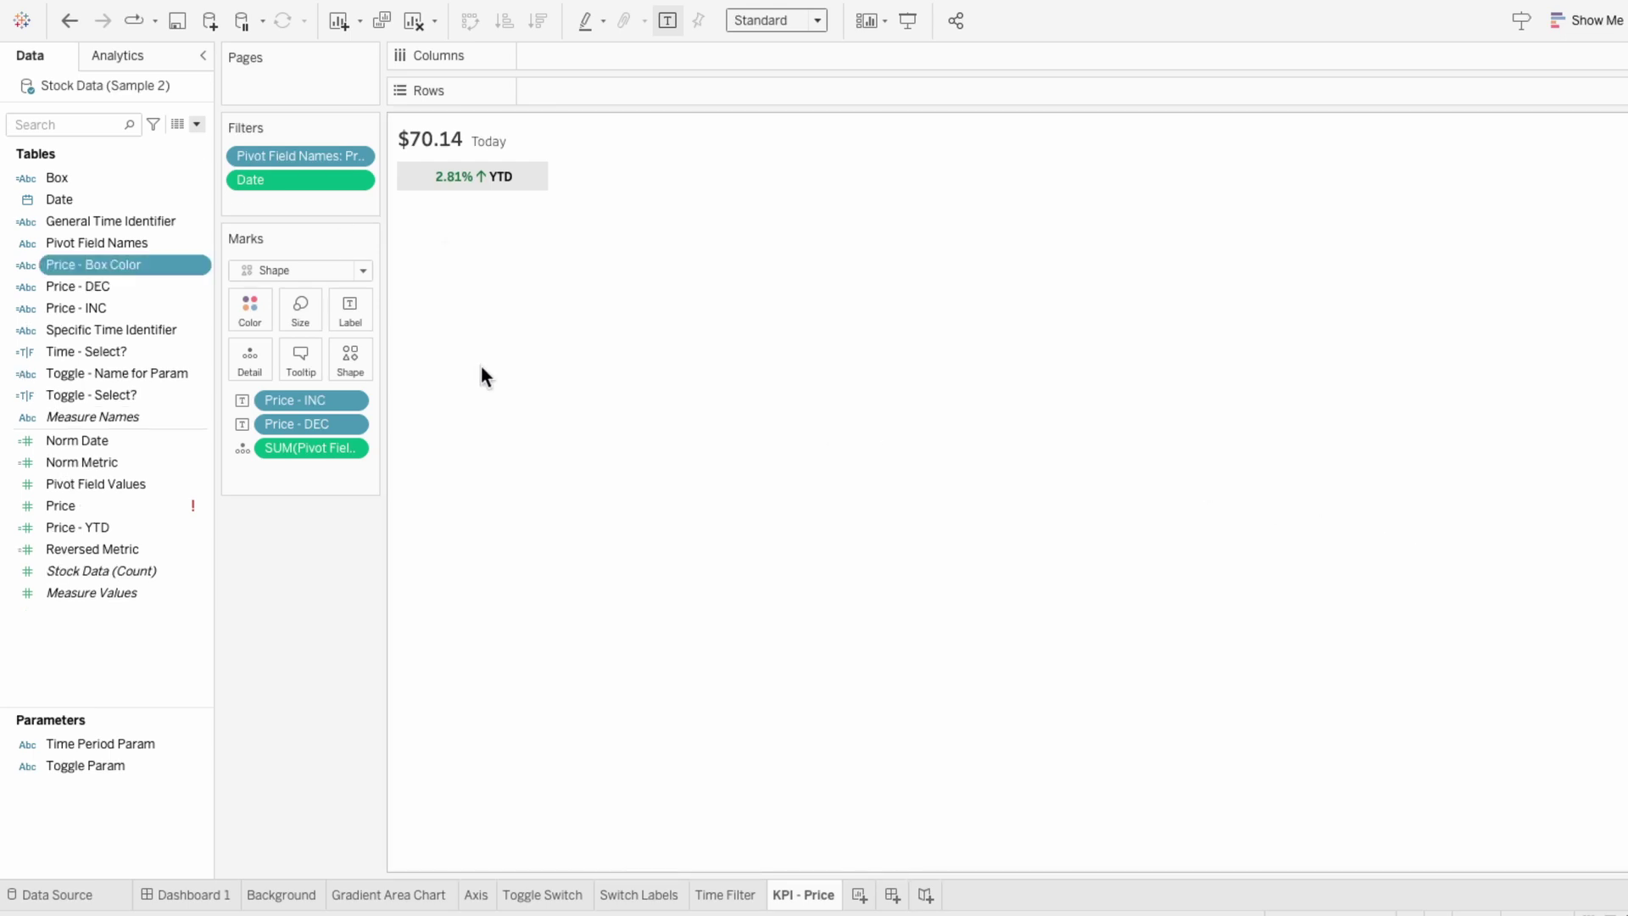
drag(121, 264, 303, 468)
click(244, 473)
click(257, 492)
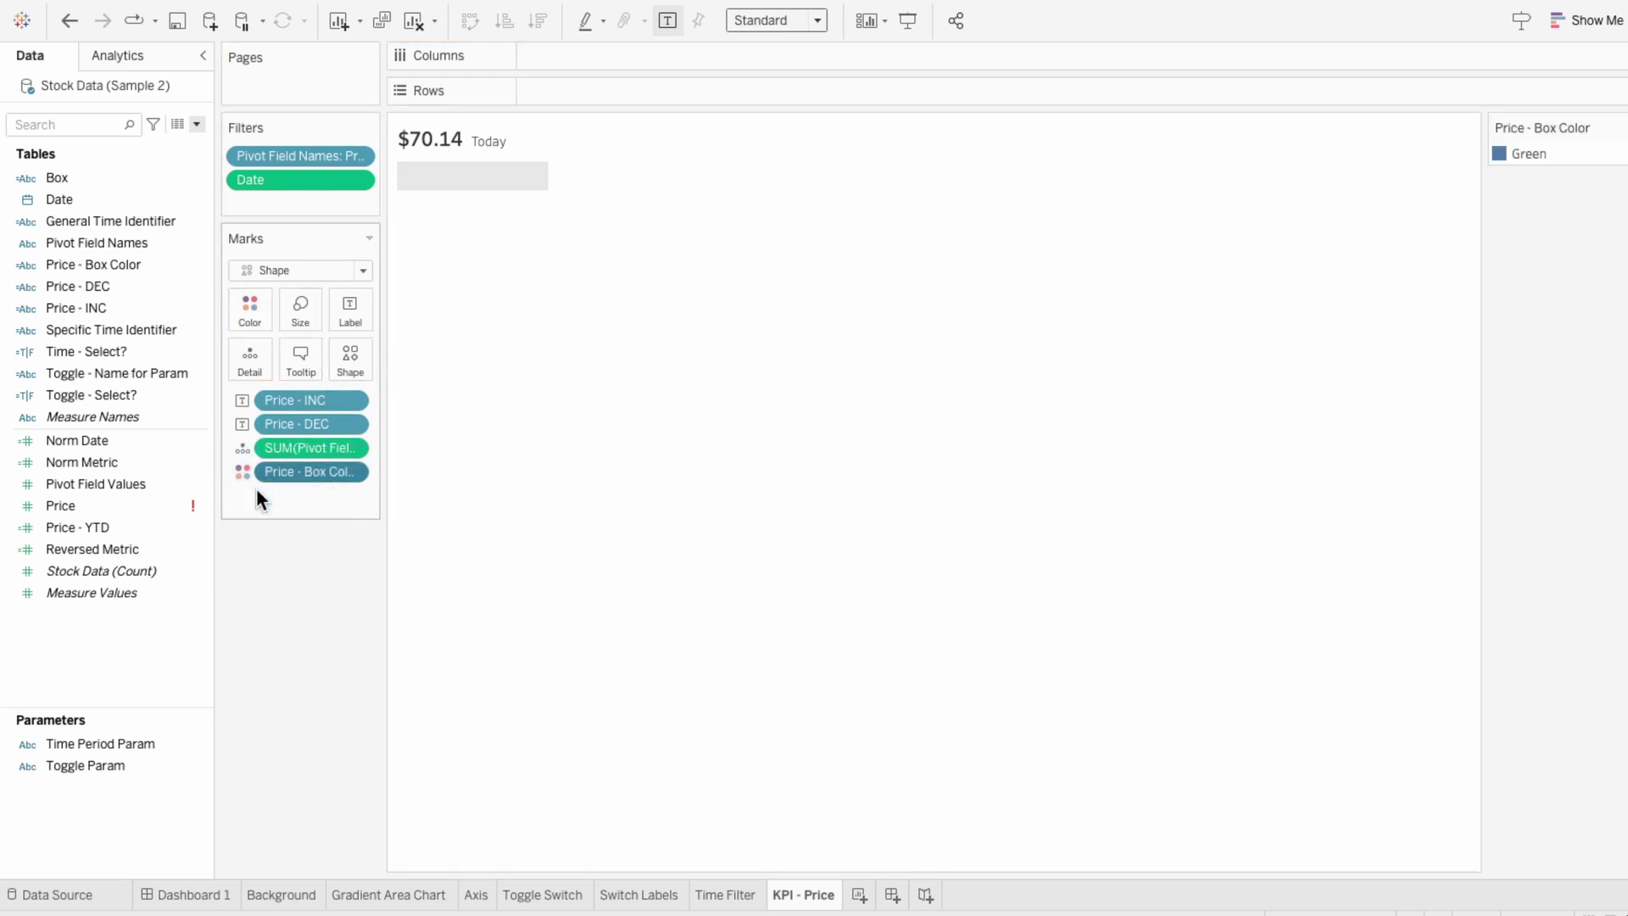
Switch to the Sage Greens palette and assign its lightest shade to Green.
click(1619, 127)
click(1481, 147)
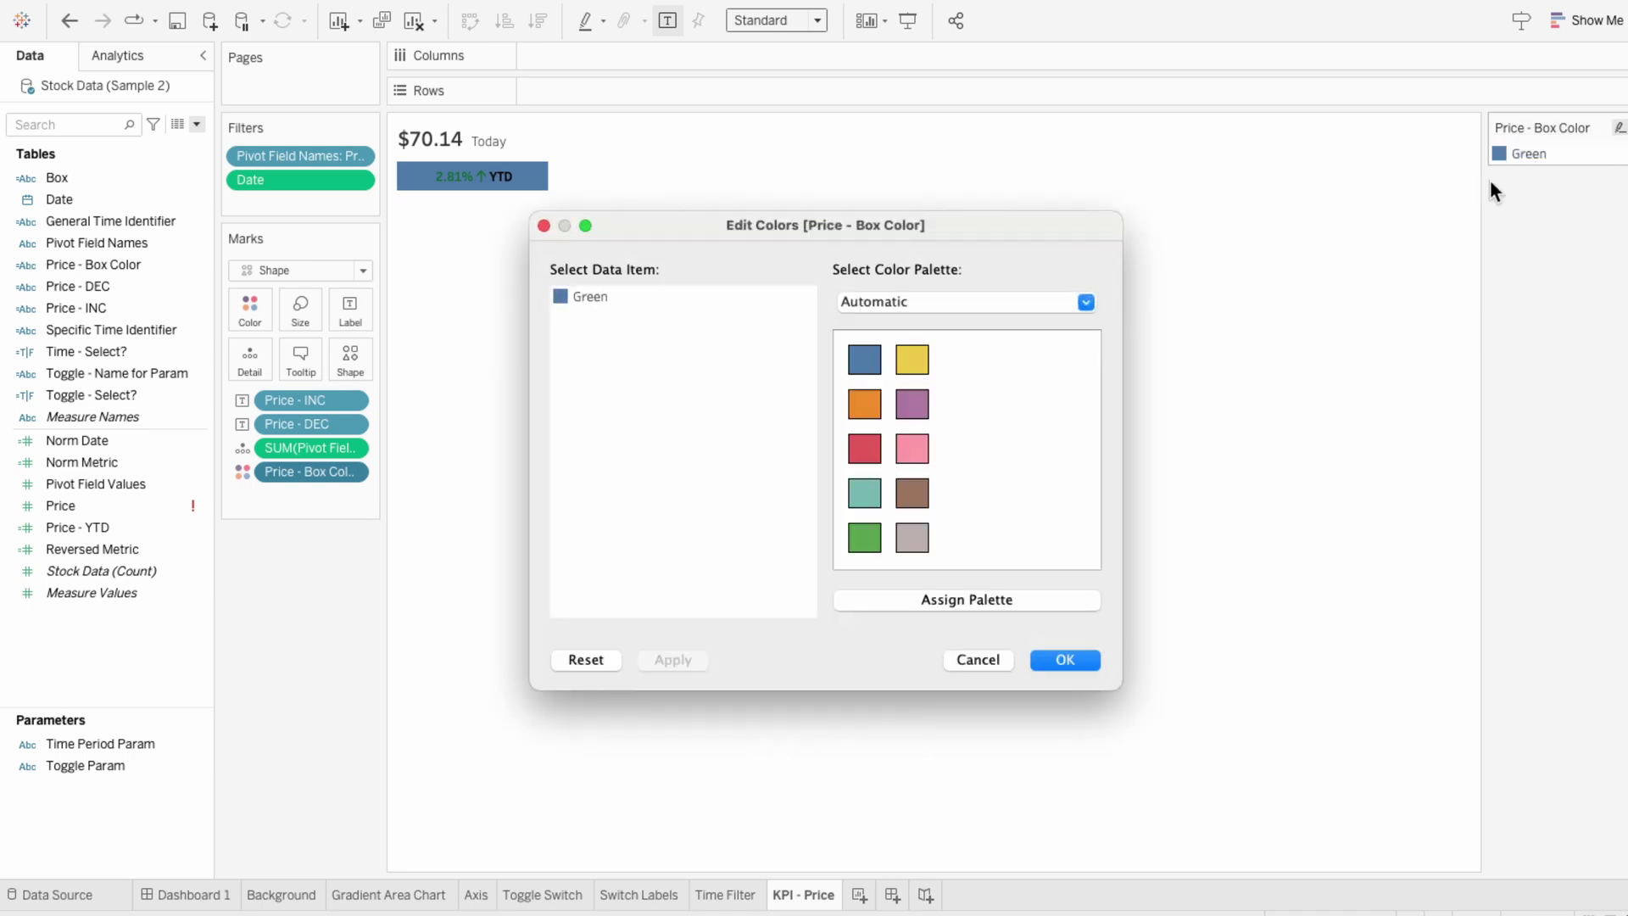
click(943, 303)
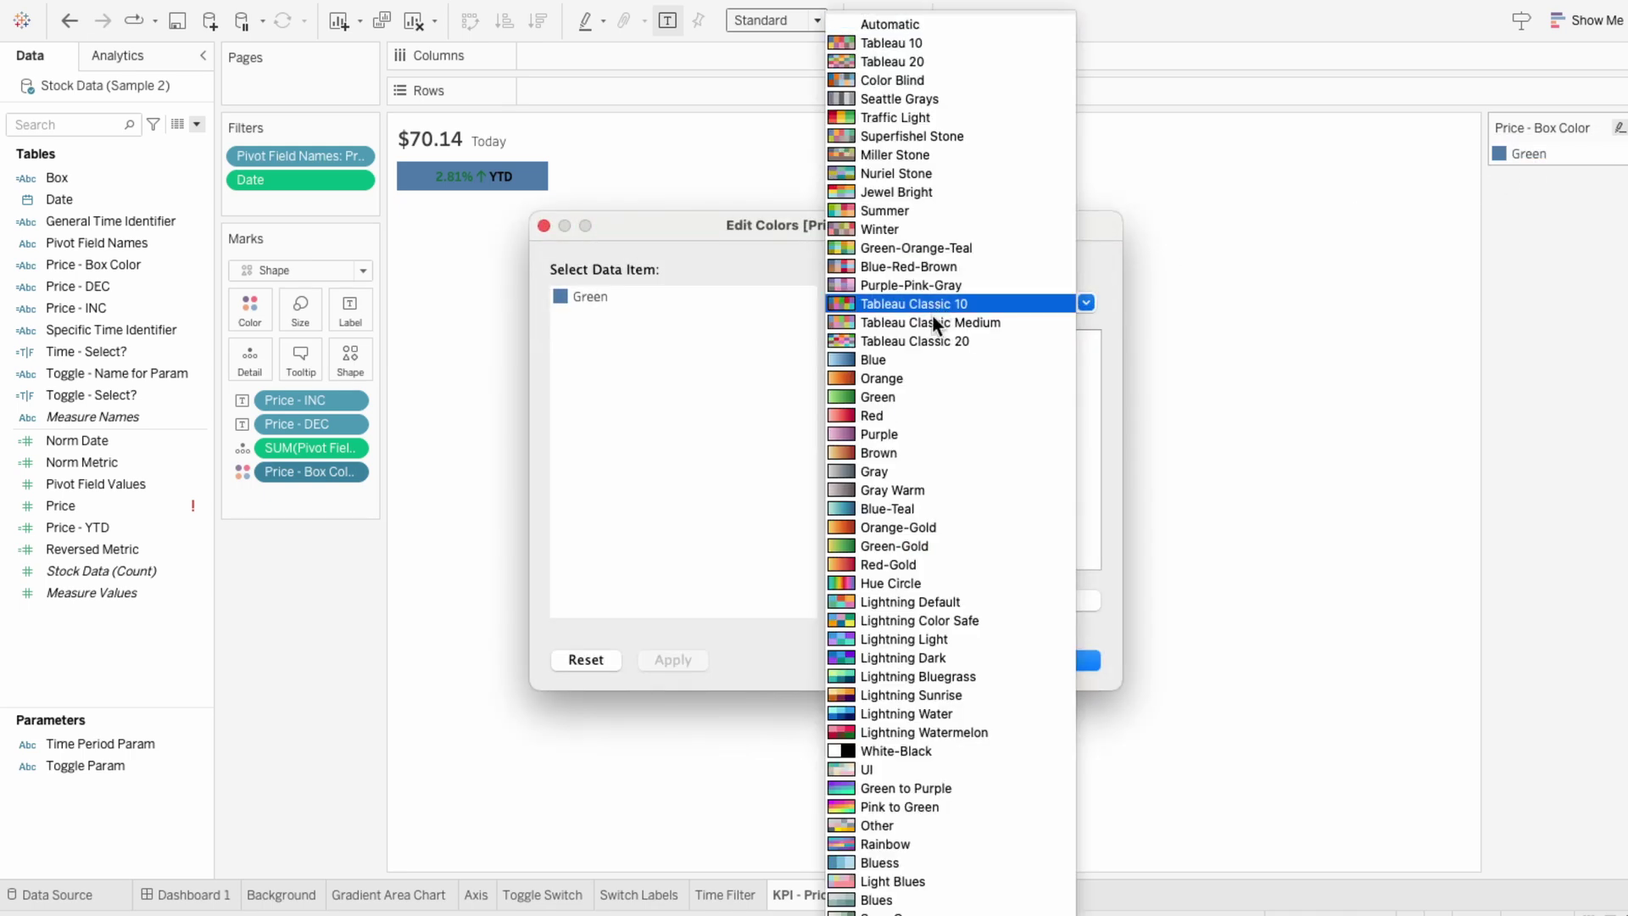
click(900, 908)
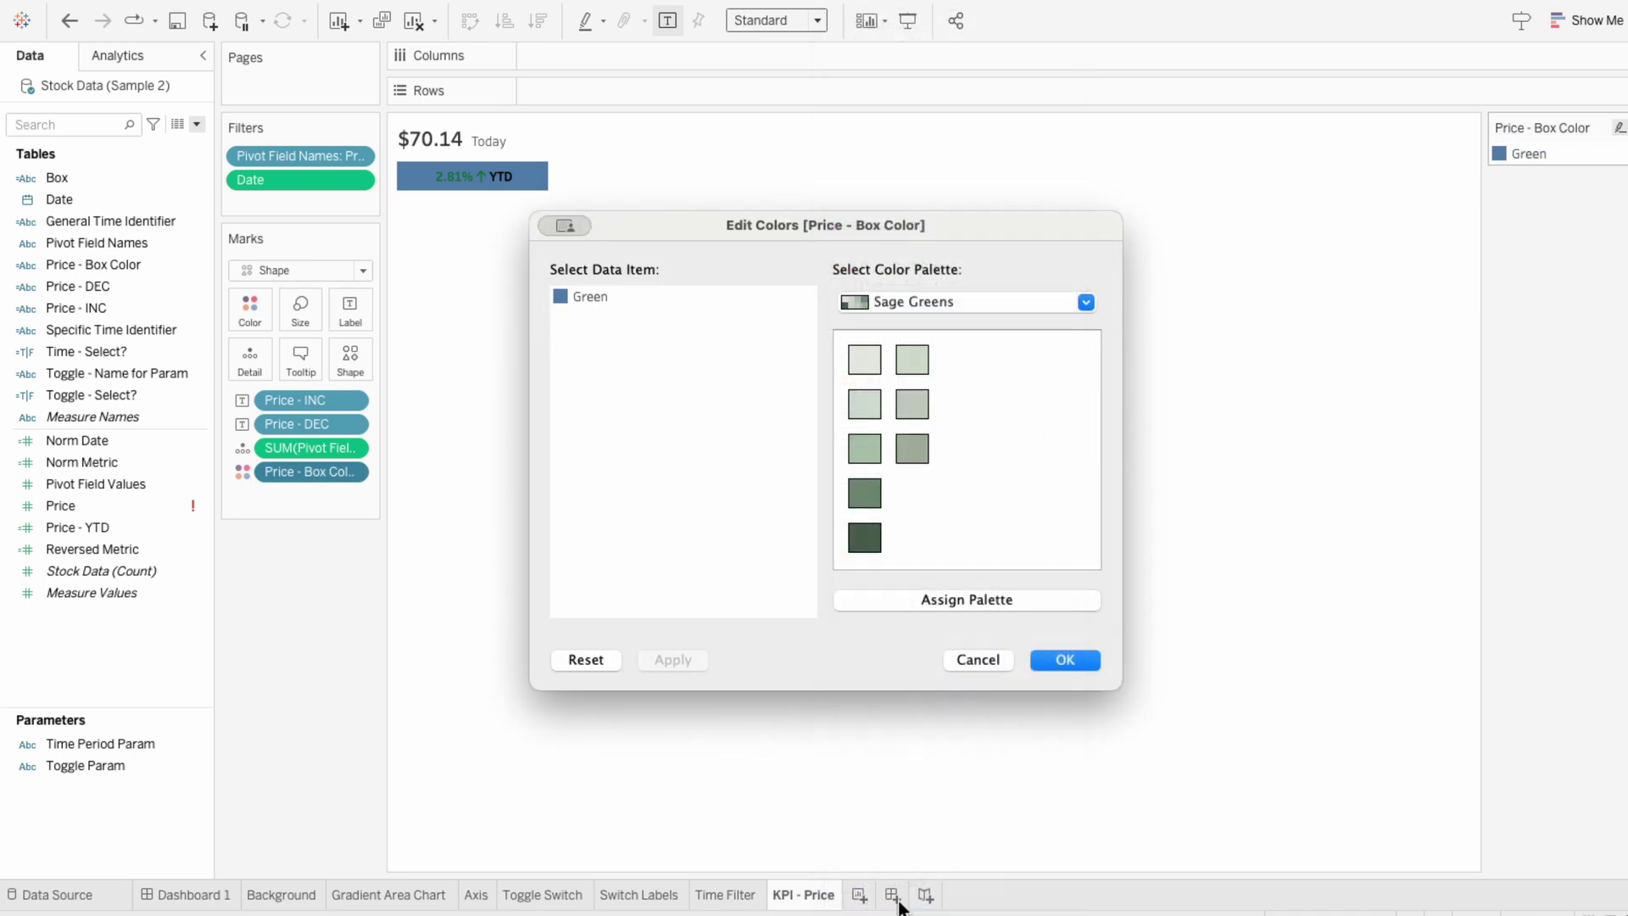
click(582, 297)
click(861, 357)
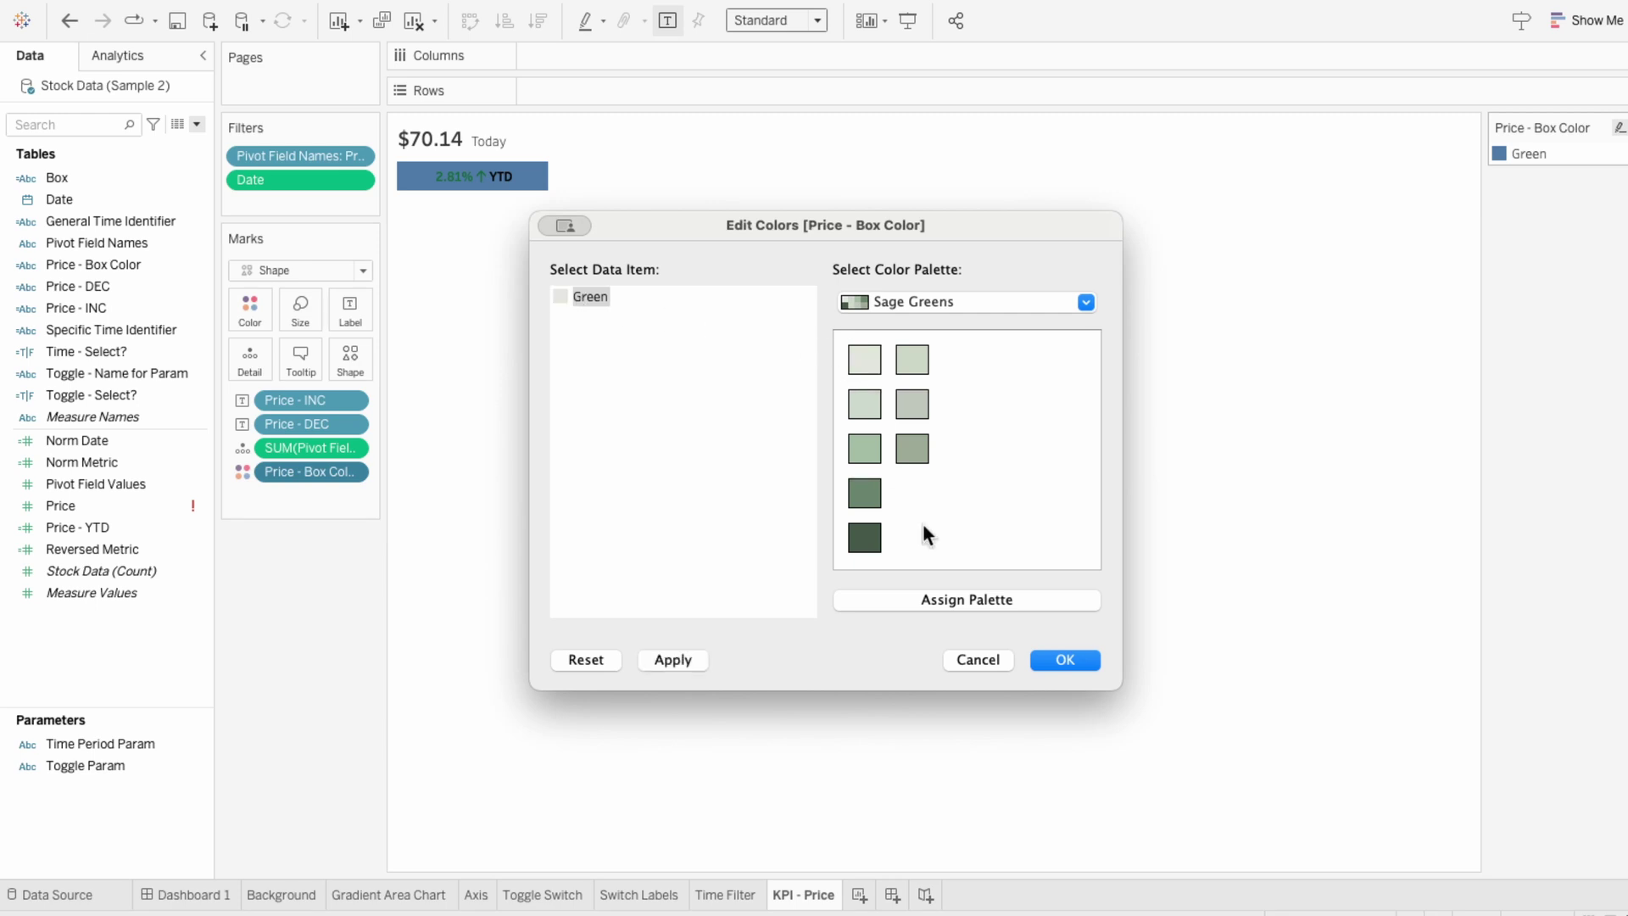
click(1065, 660)
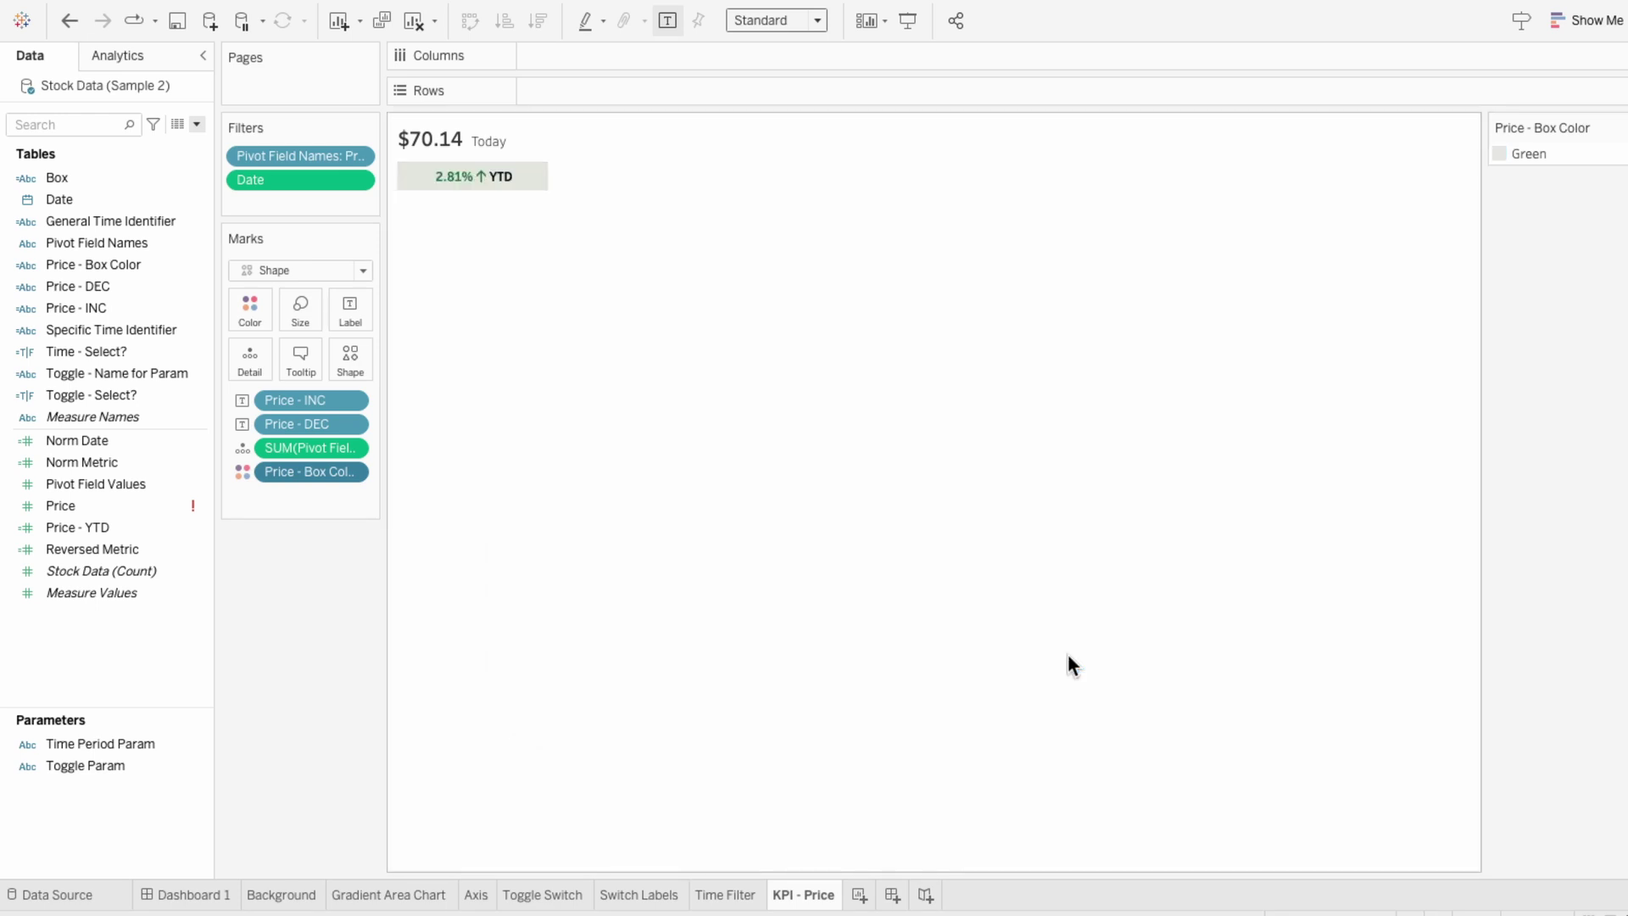
Change the mark shape to the grey rounded bar from My Shapes.
click(358, 358)
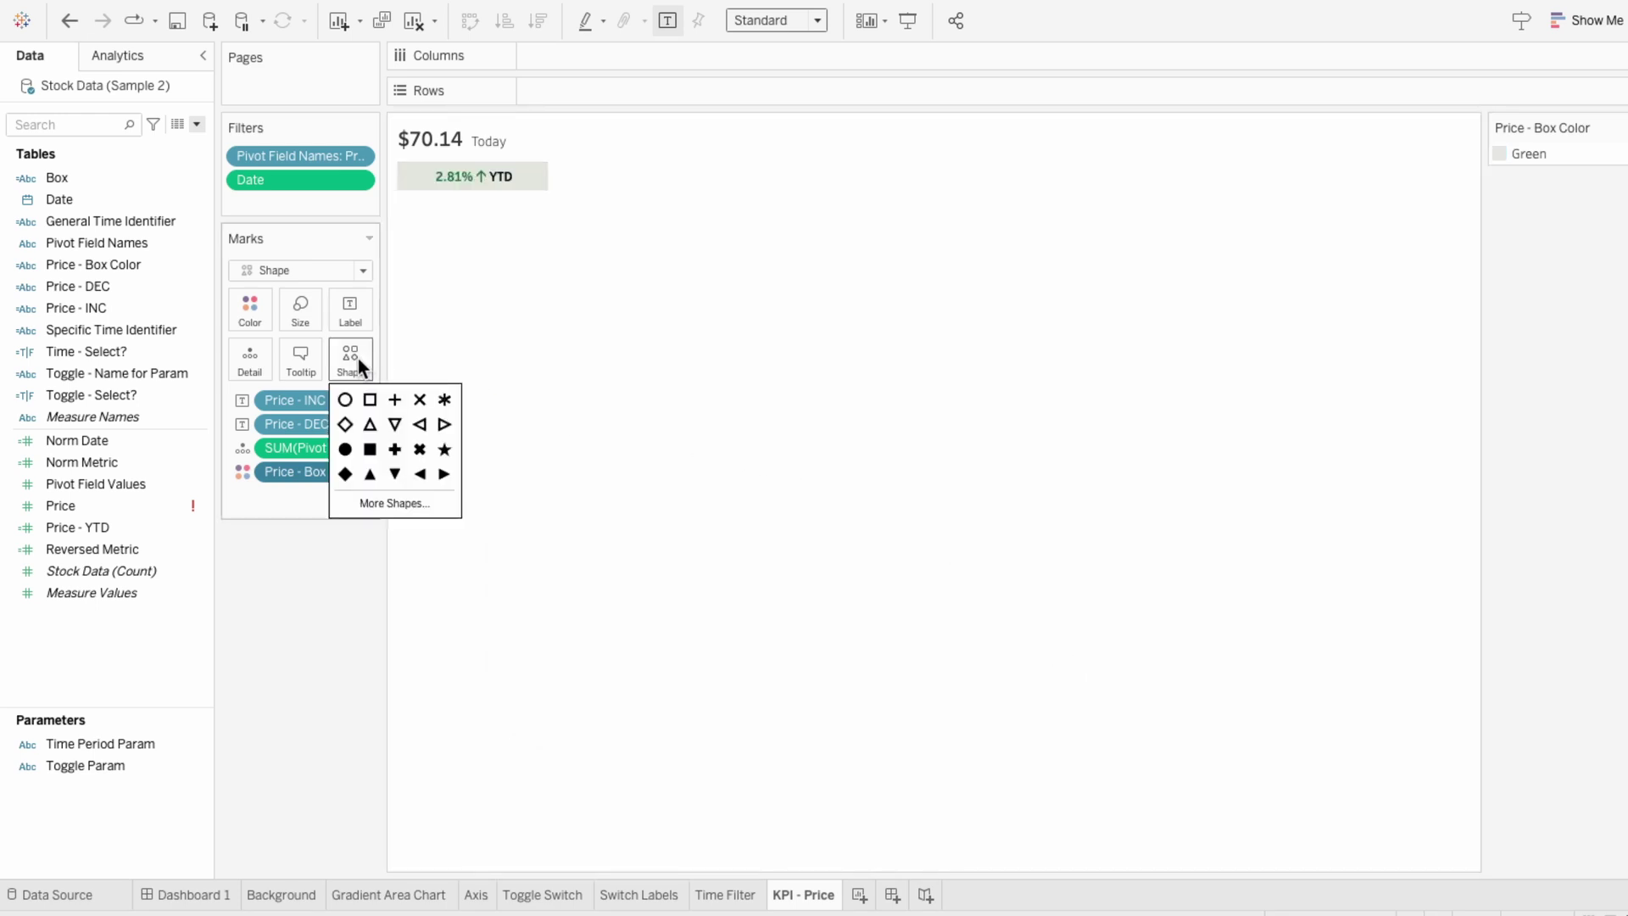
click(407, 503)
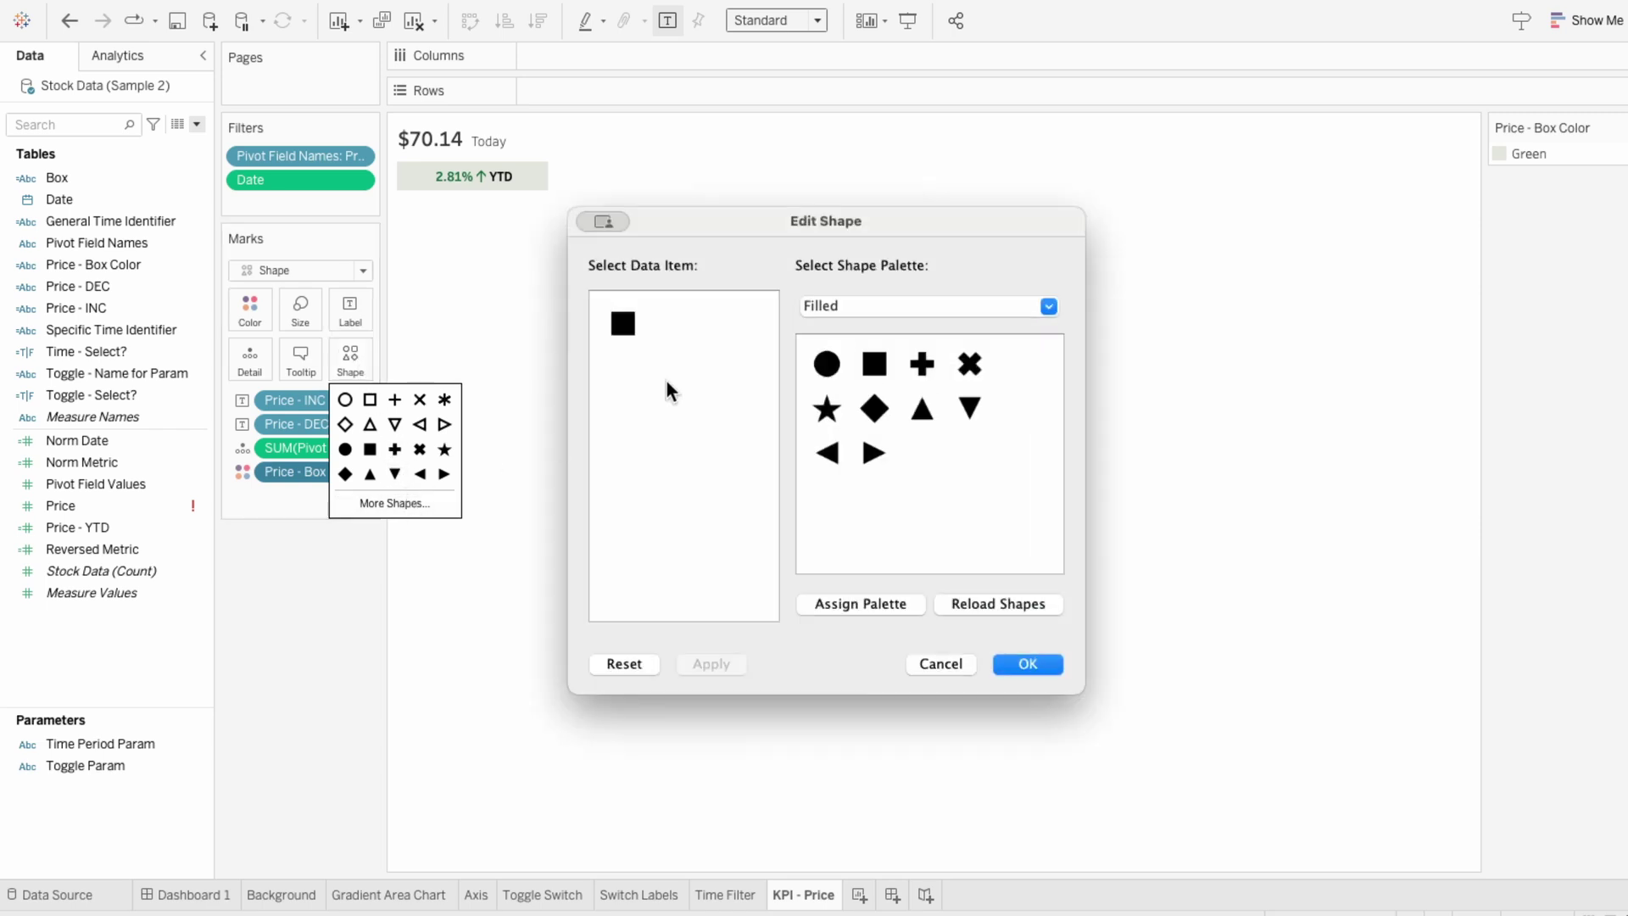
click(841, 305)
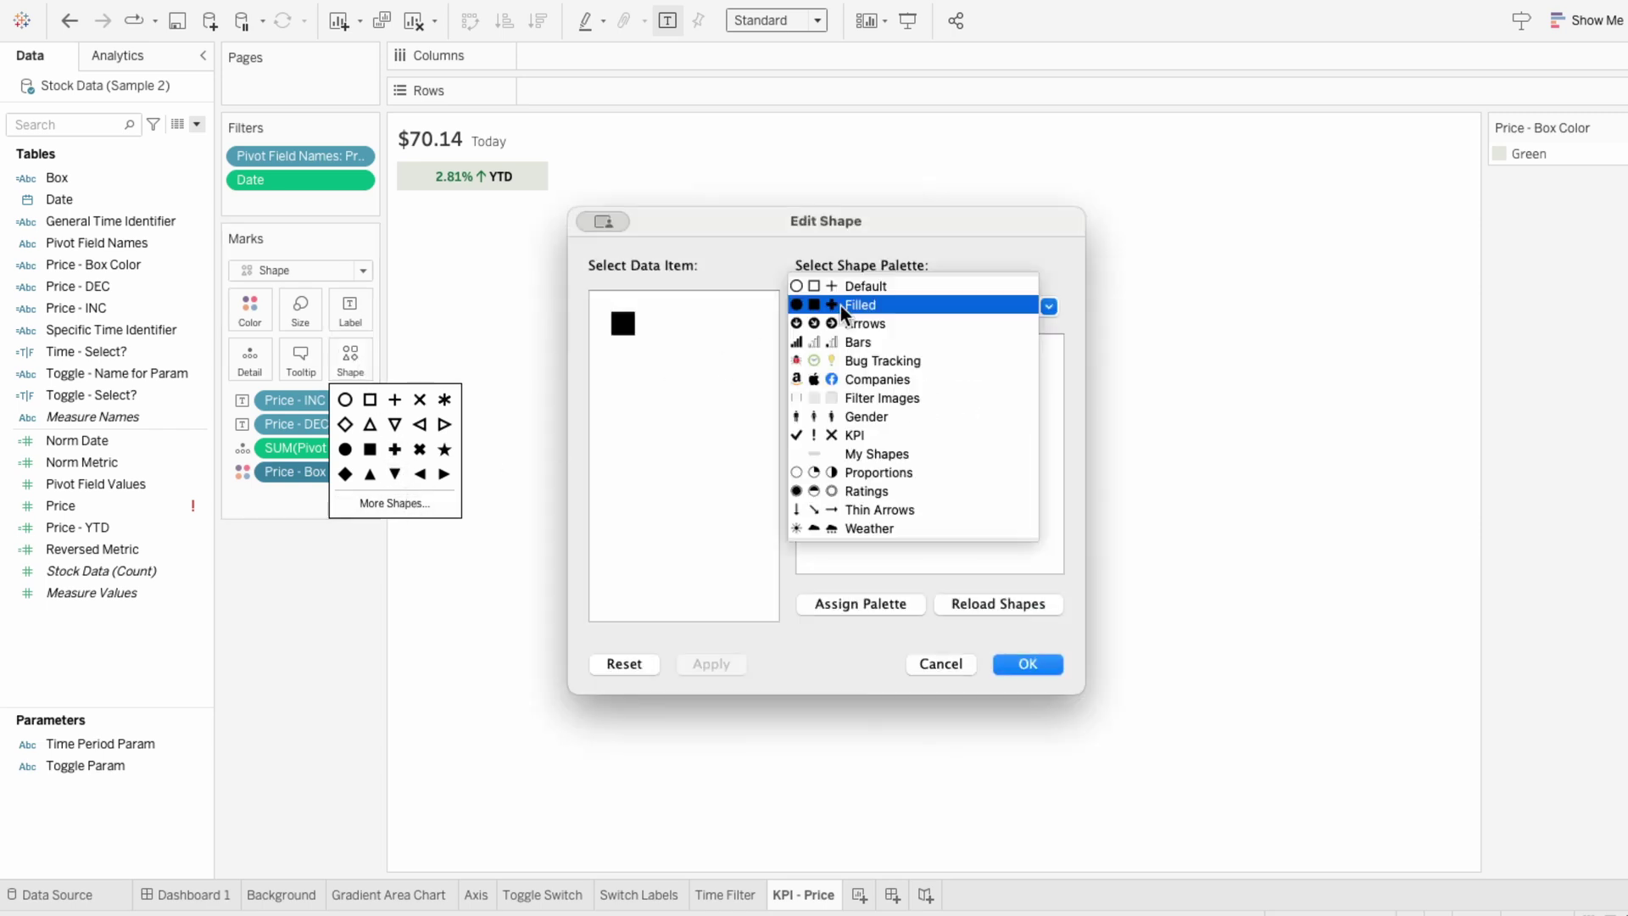
click(858, 452)
click(876, 364)
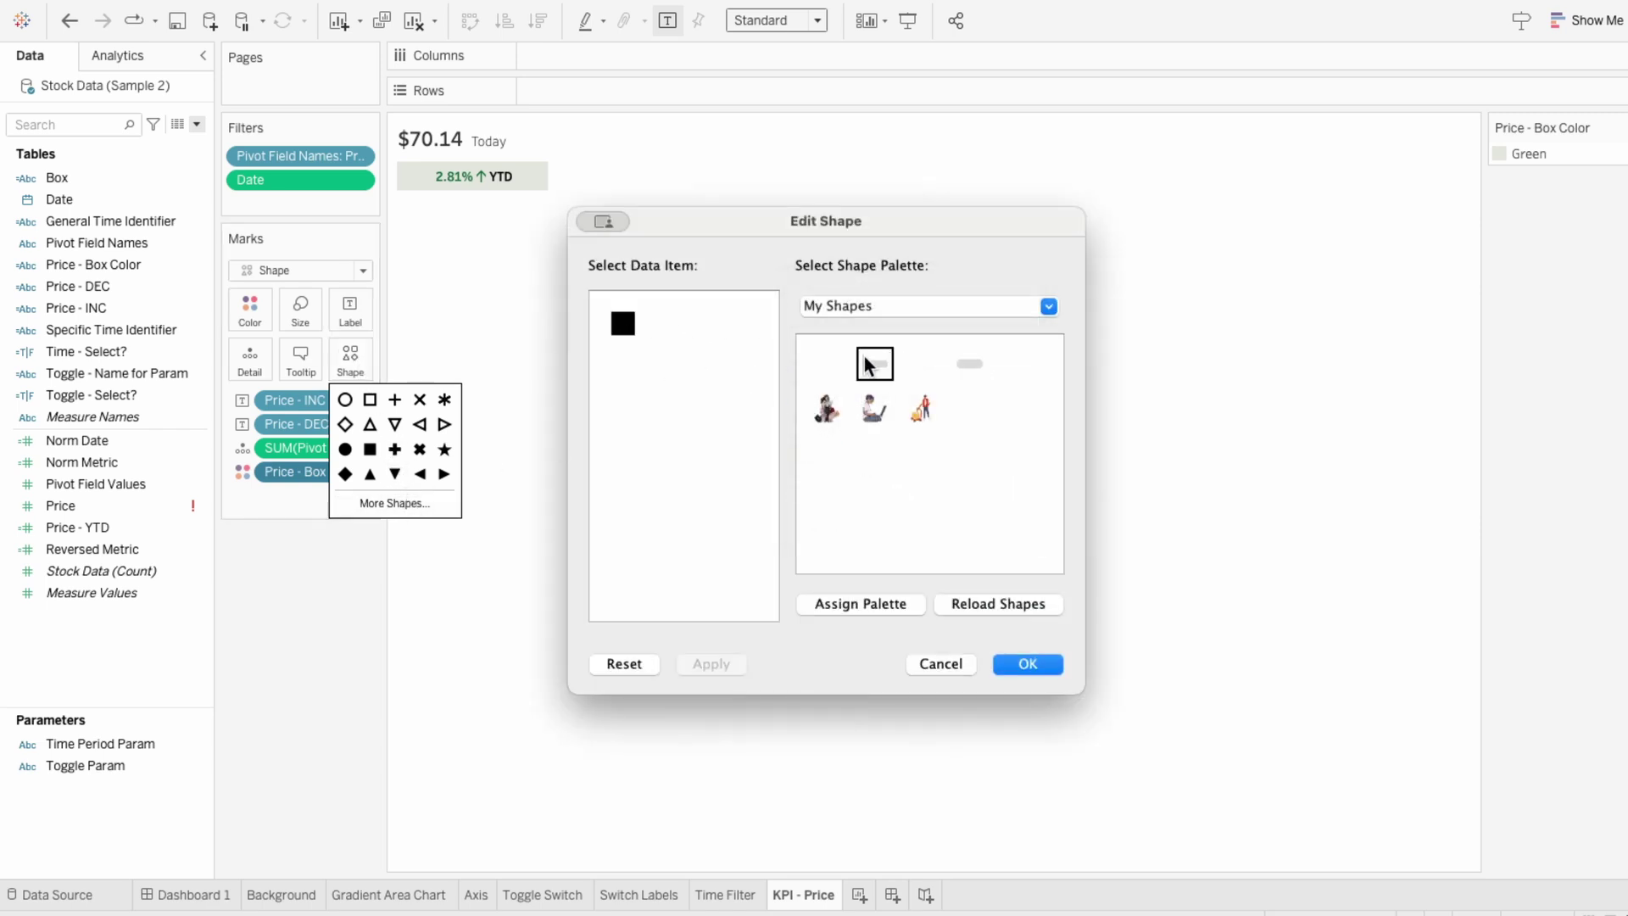
click(1033, 664)
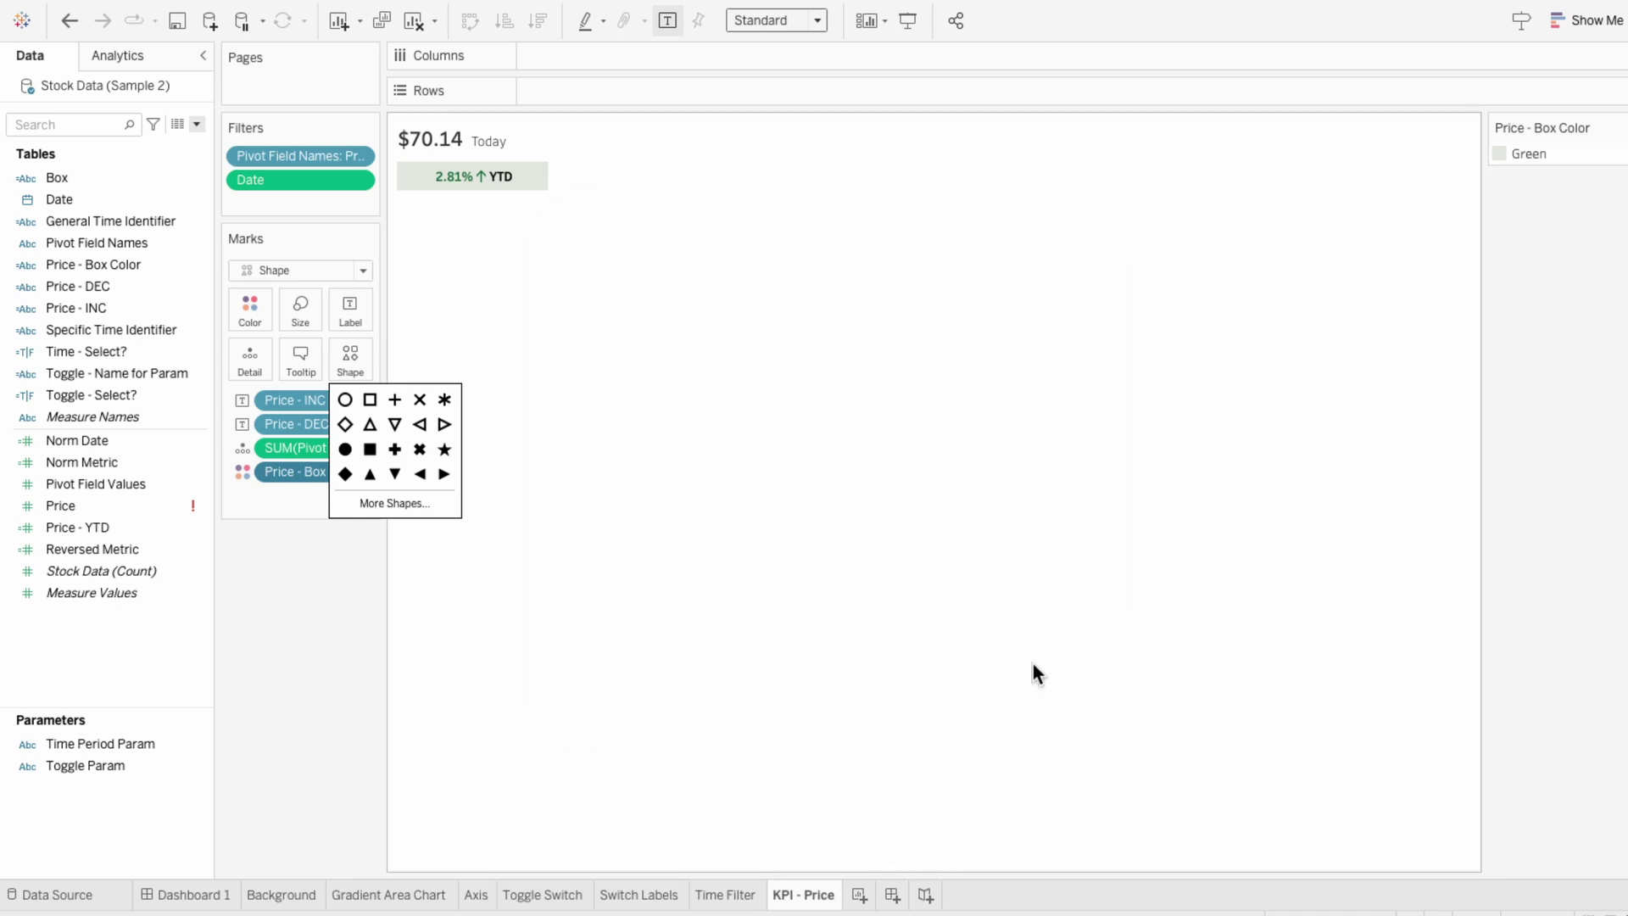
Shrink the mark size into a compact pill.
click(310, 317)
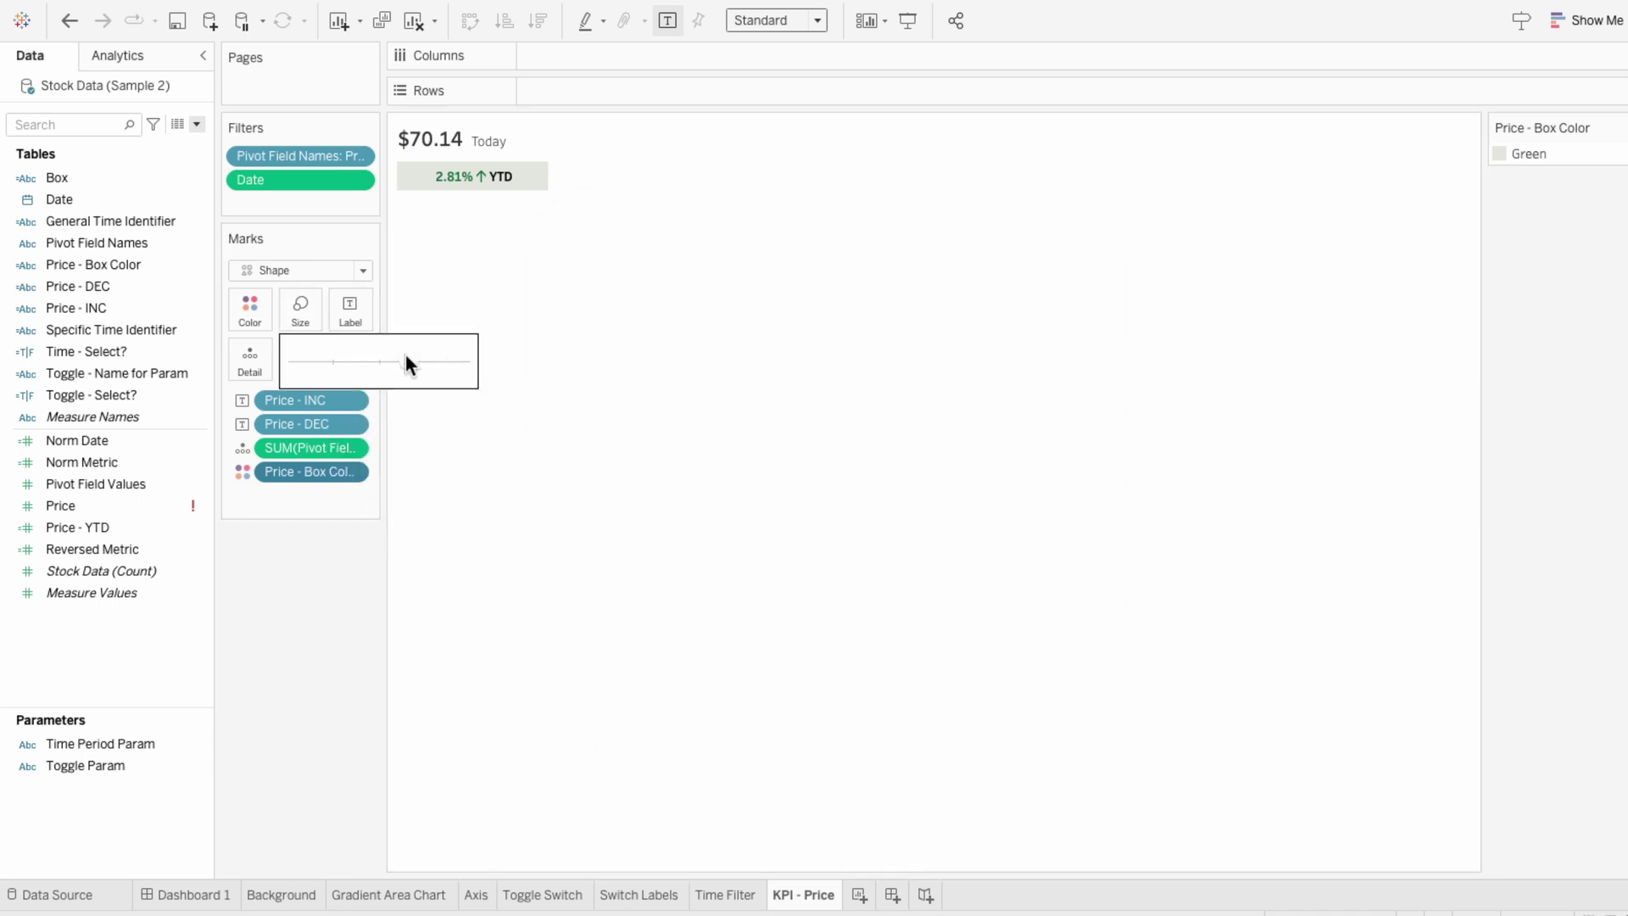
drag(405, 353, 436, 354)
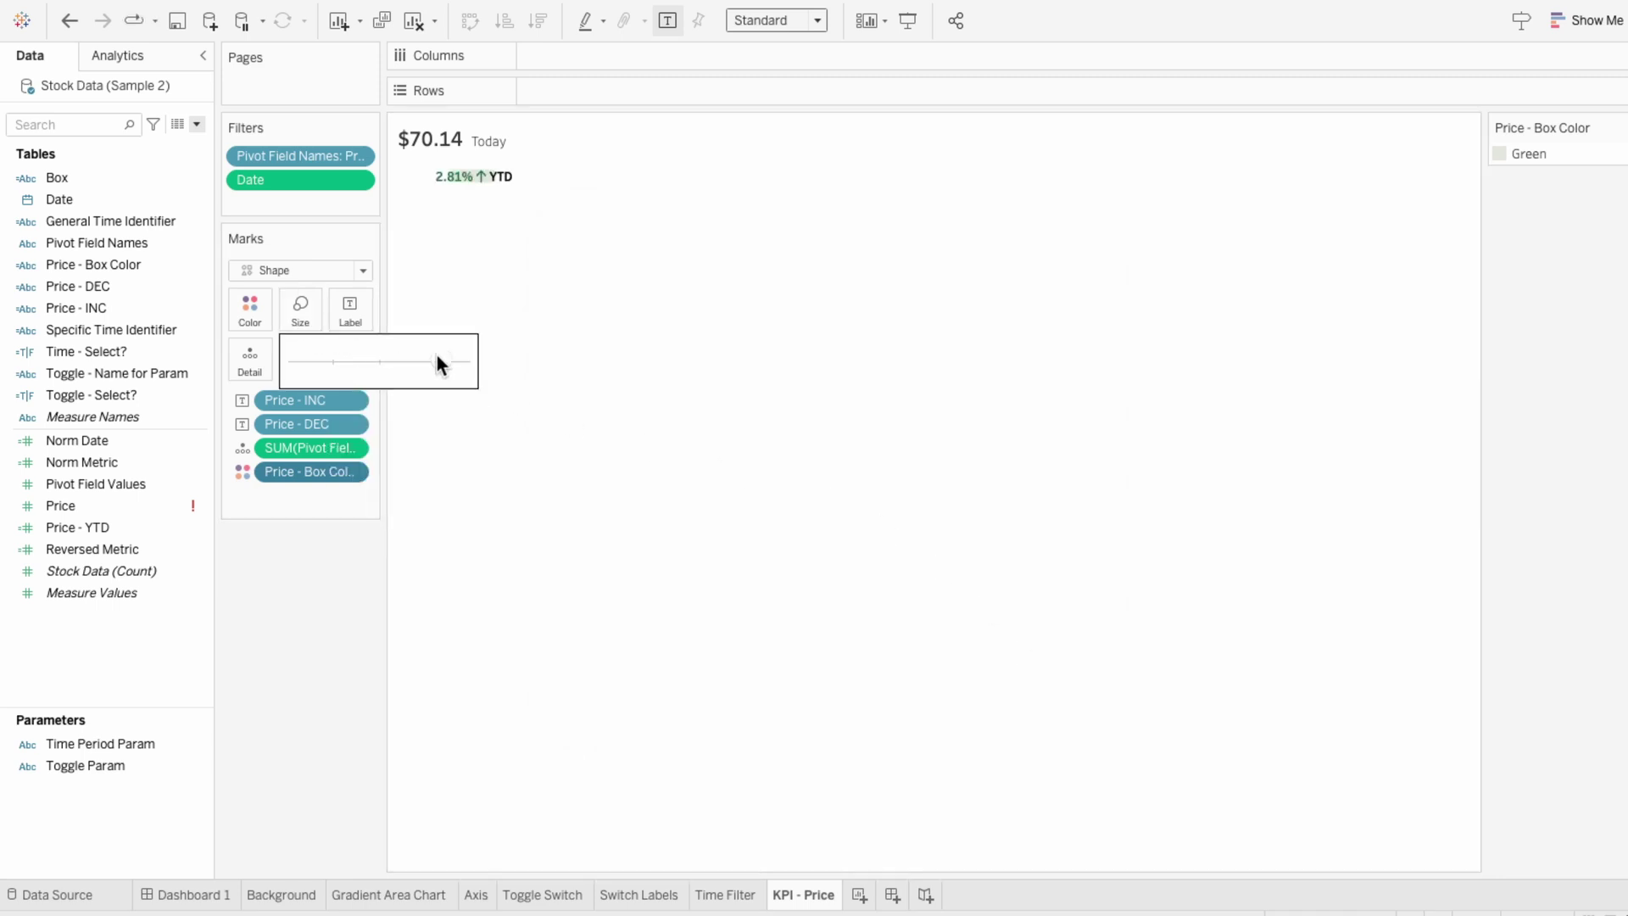
click(532, 333)
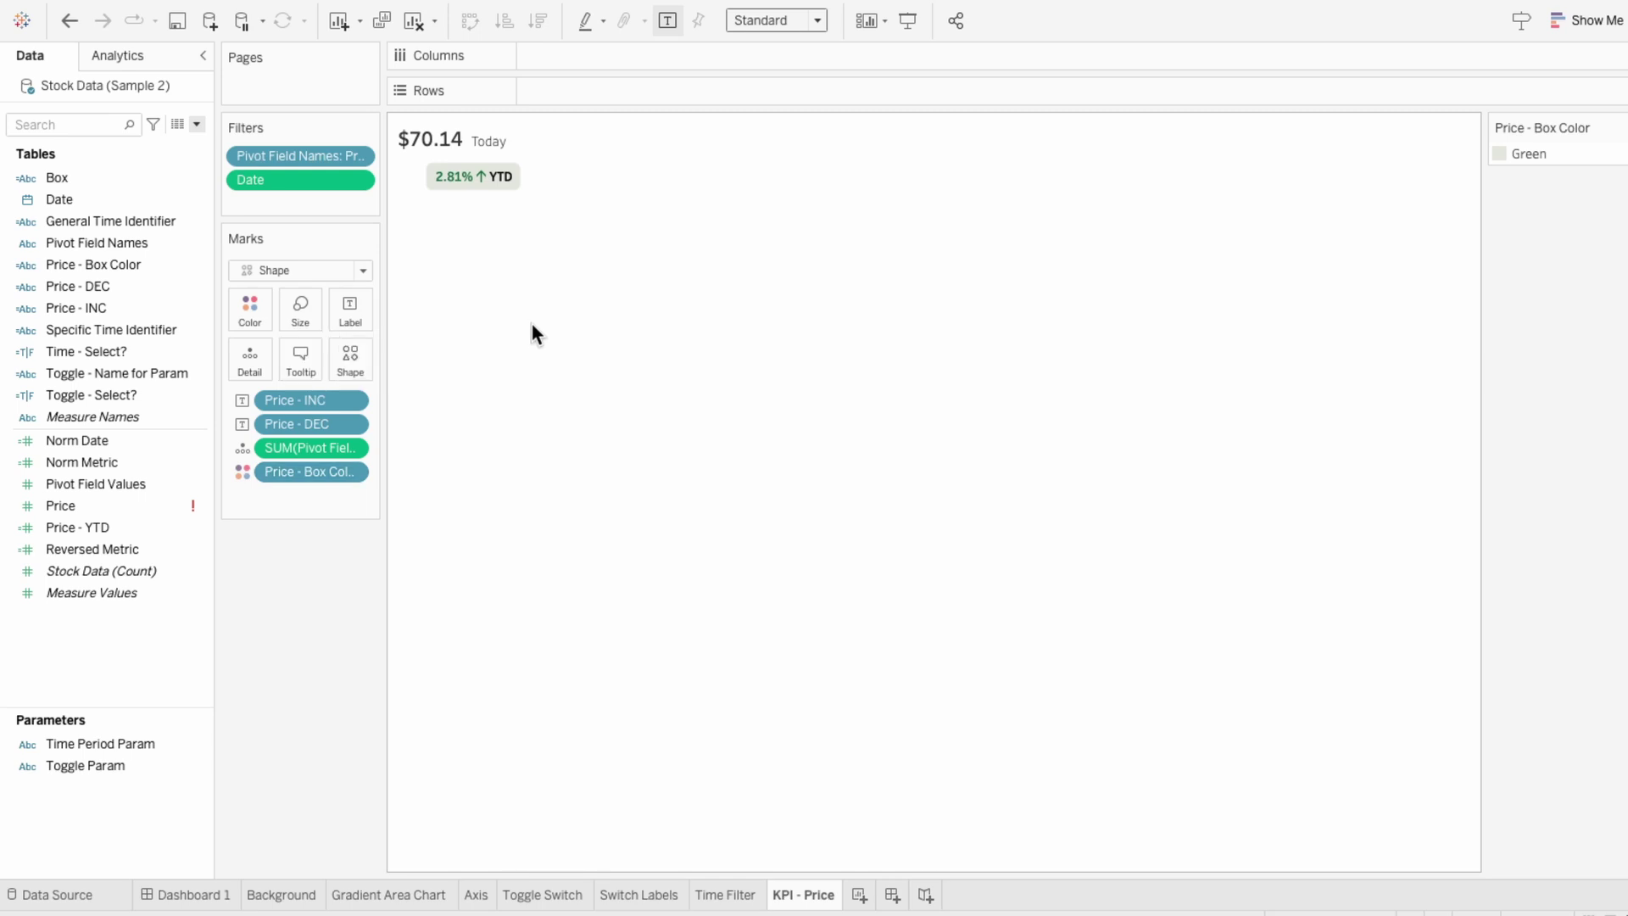
Float KPI - Price at the top of Dashboard 1, shrink it, and fit to Entire View.
click(222, 892)
drag(98, 419, 614, 110)
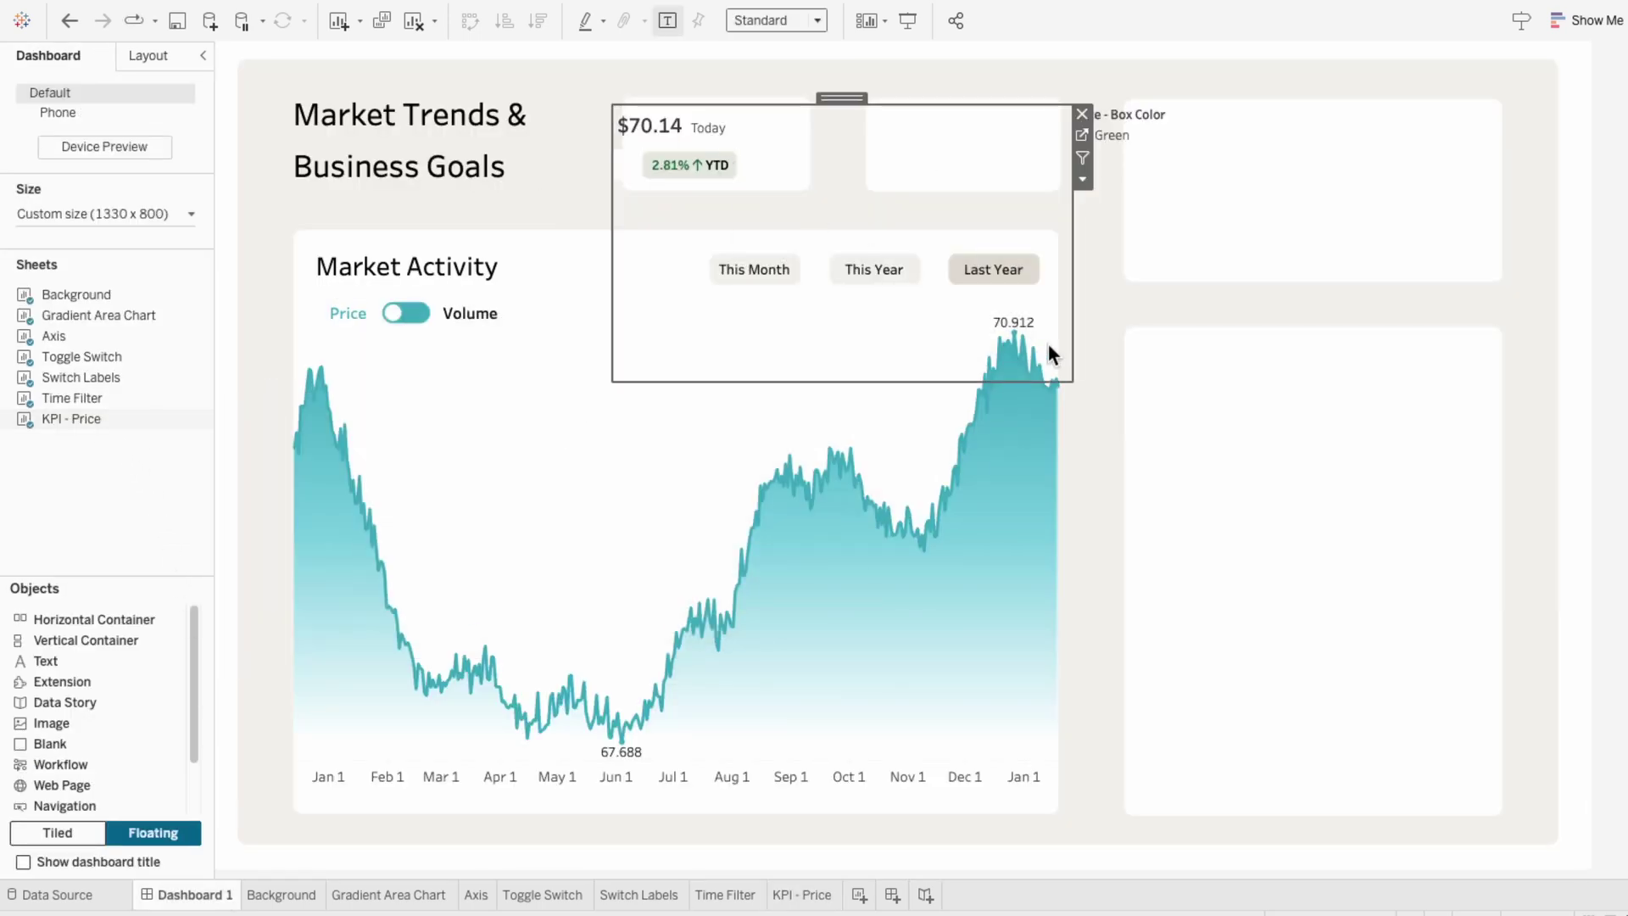
drag(1072, 380, 814, 195)
click(772, 24)
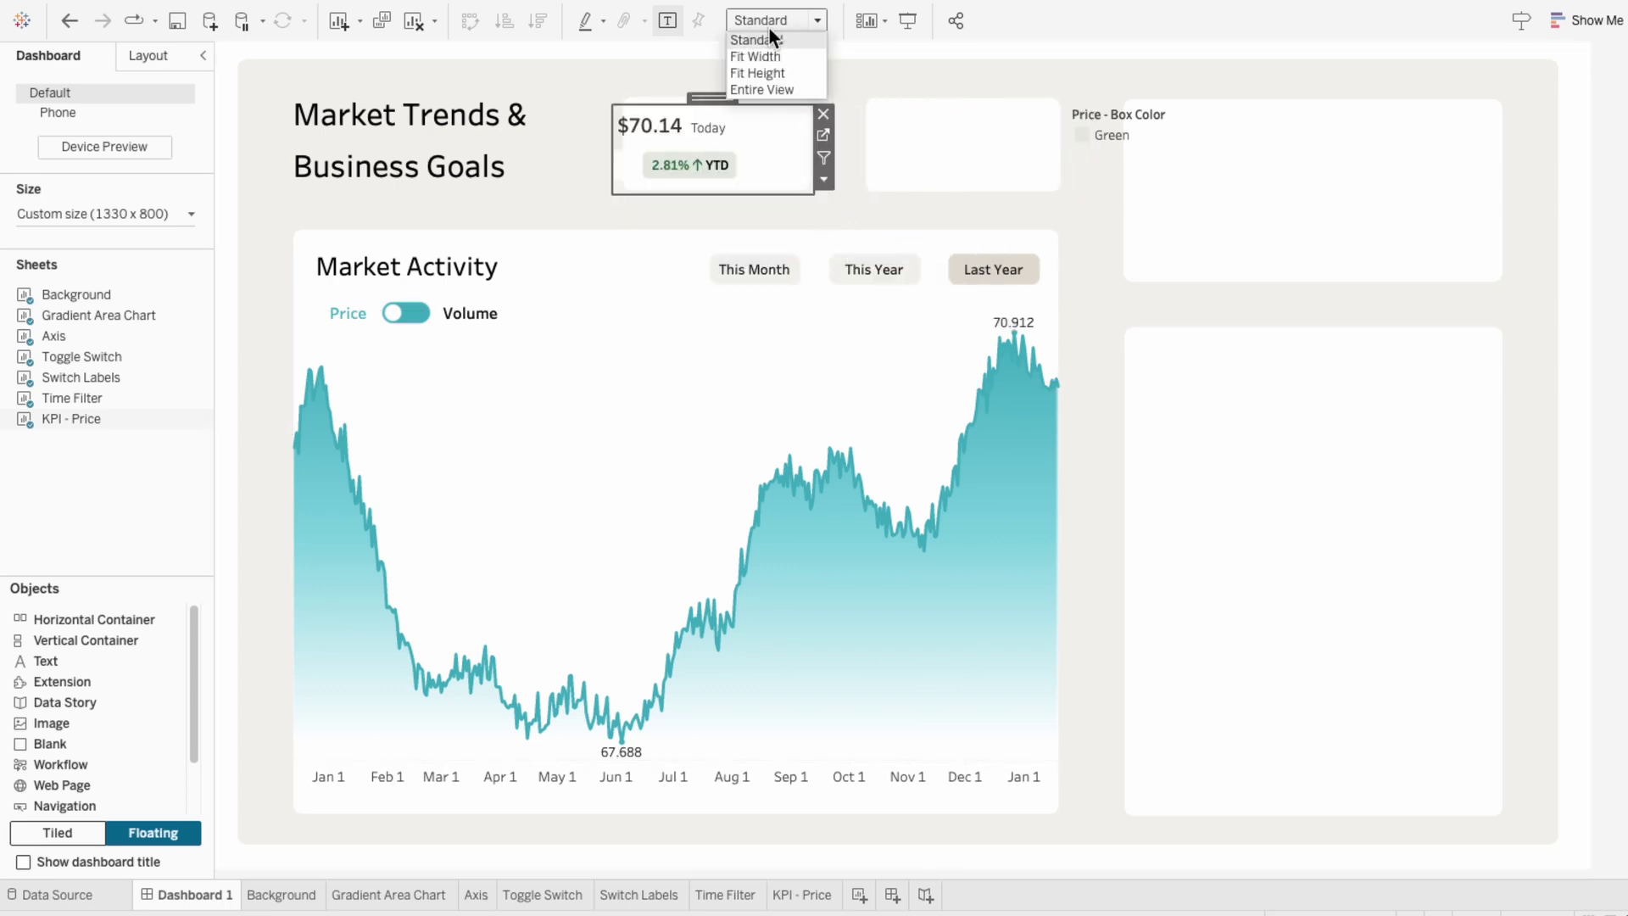
click(773, 87)
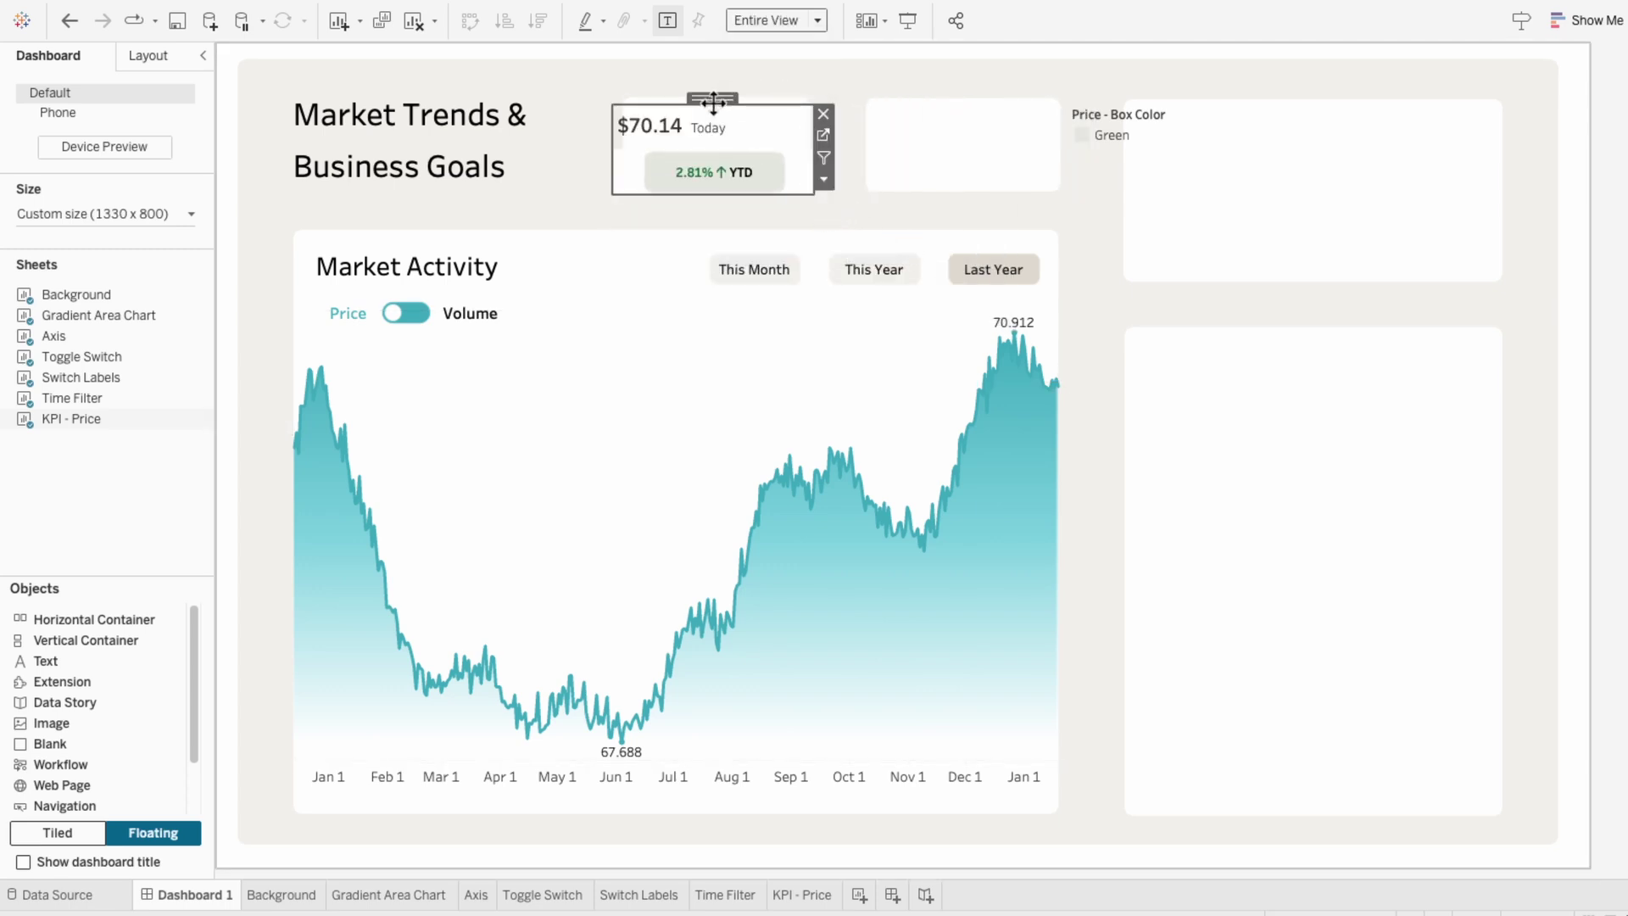
Edit the KPI card's title to add a leading space.
click(739, 105)
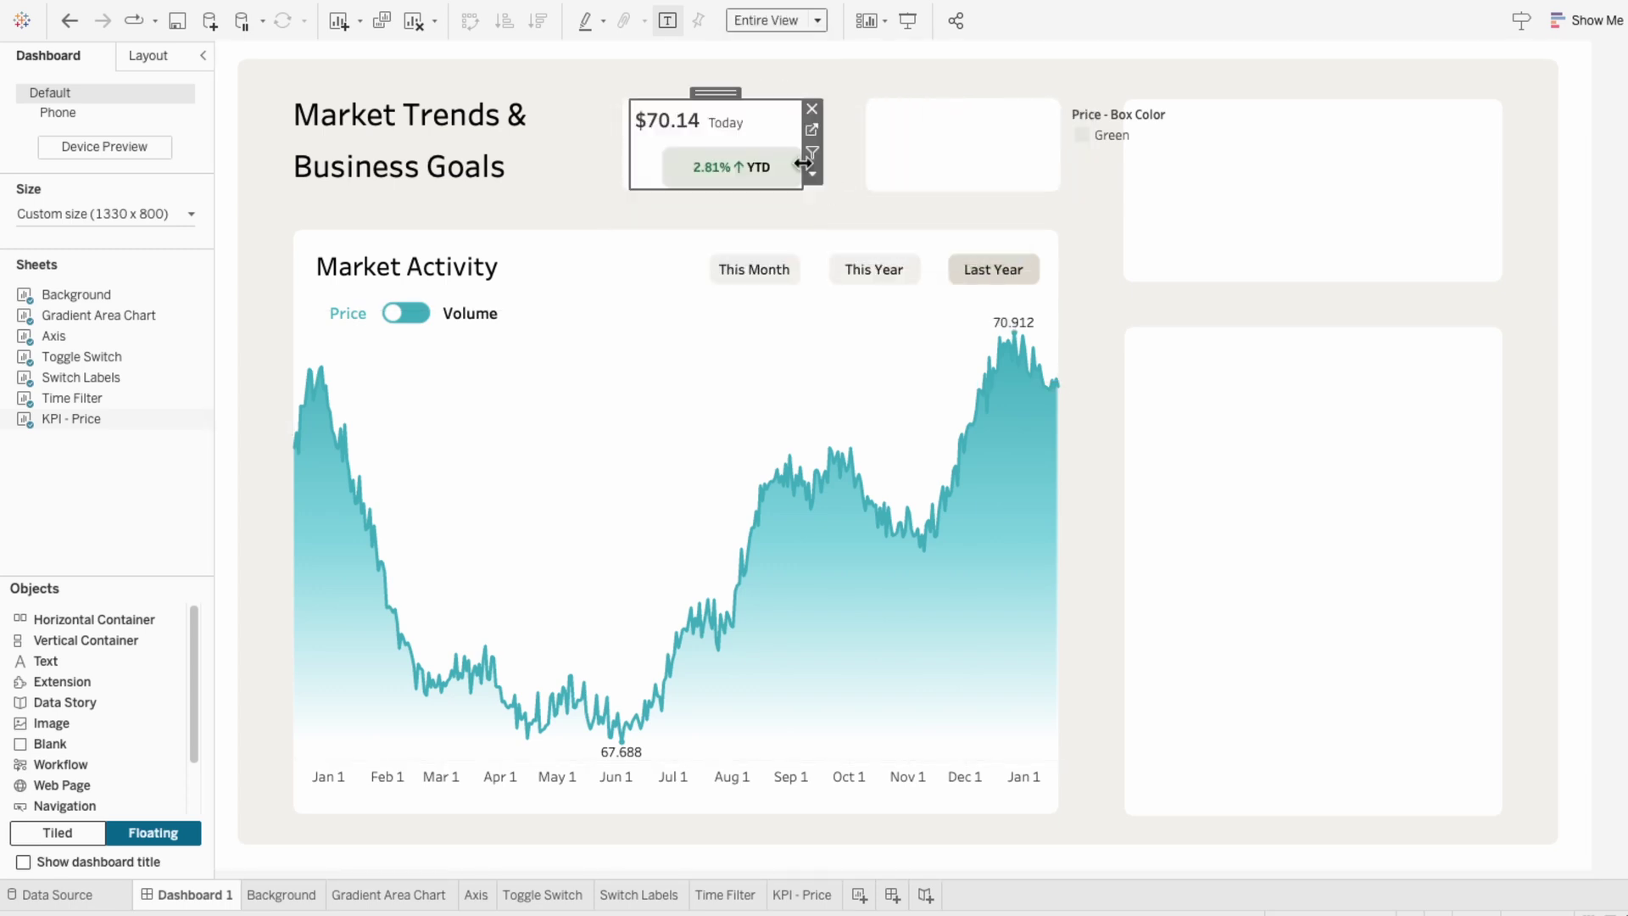
right_click(700, 117)
click(717, 129)
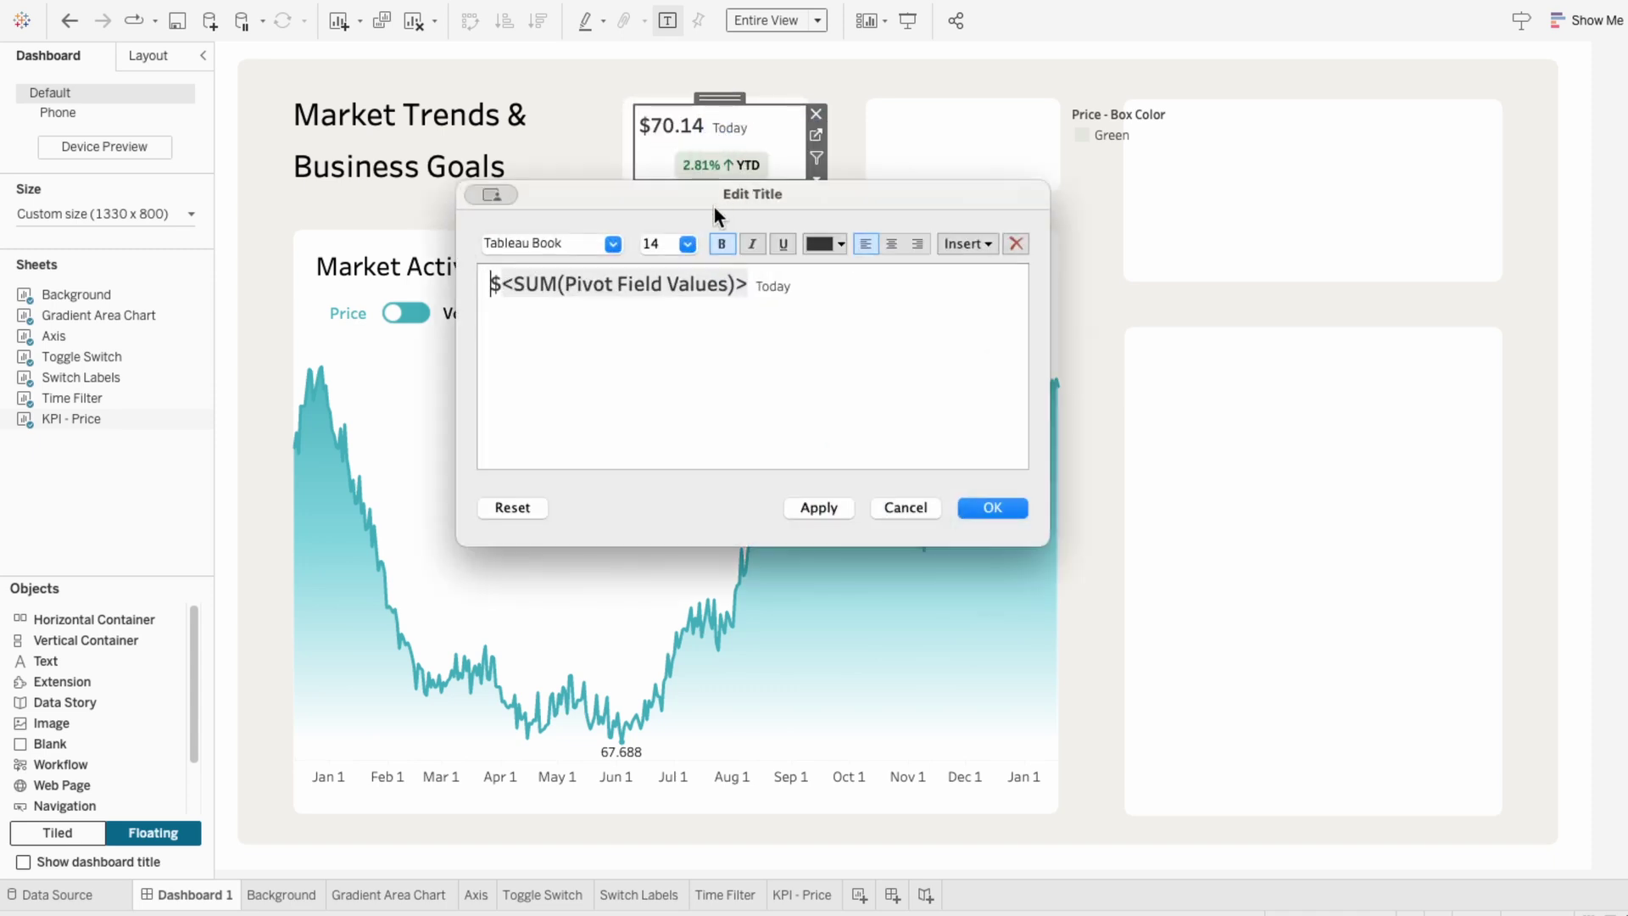
click(818, 507)
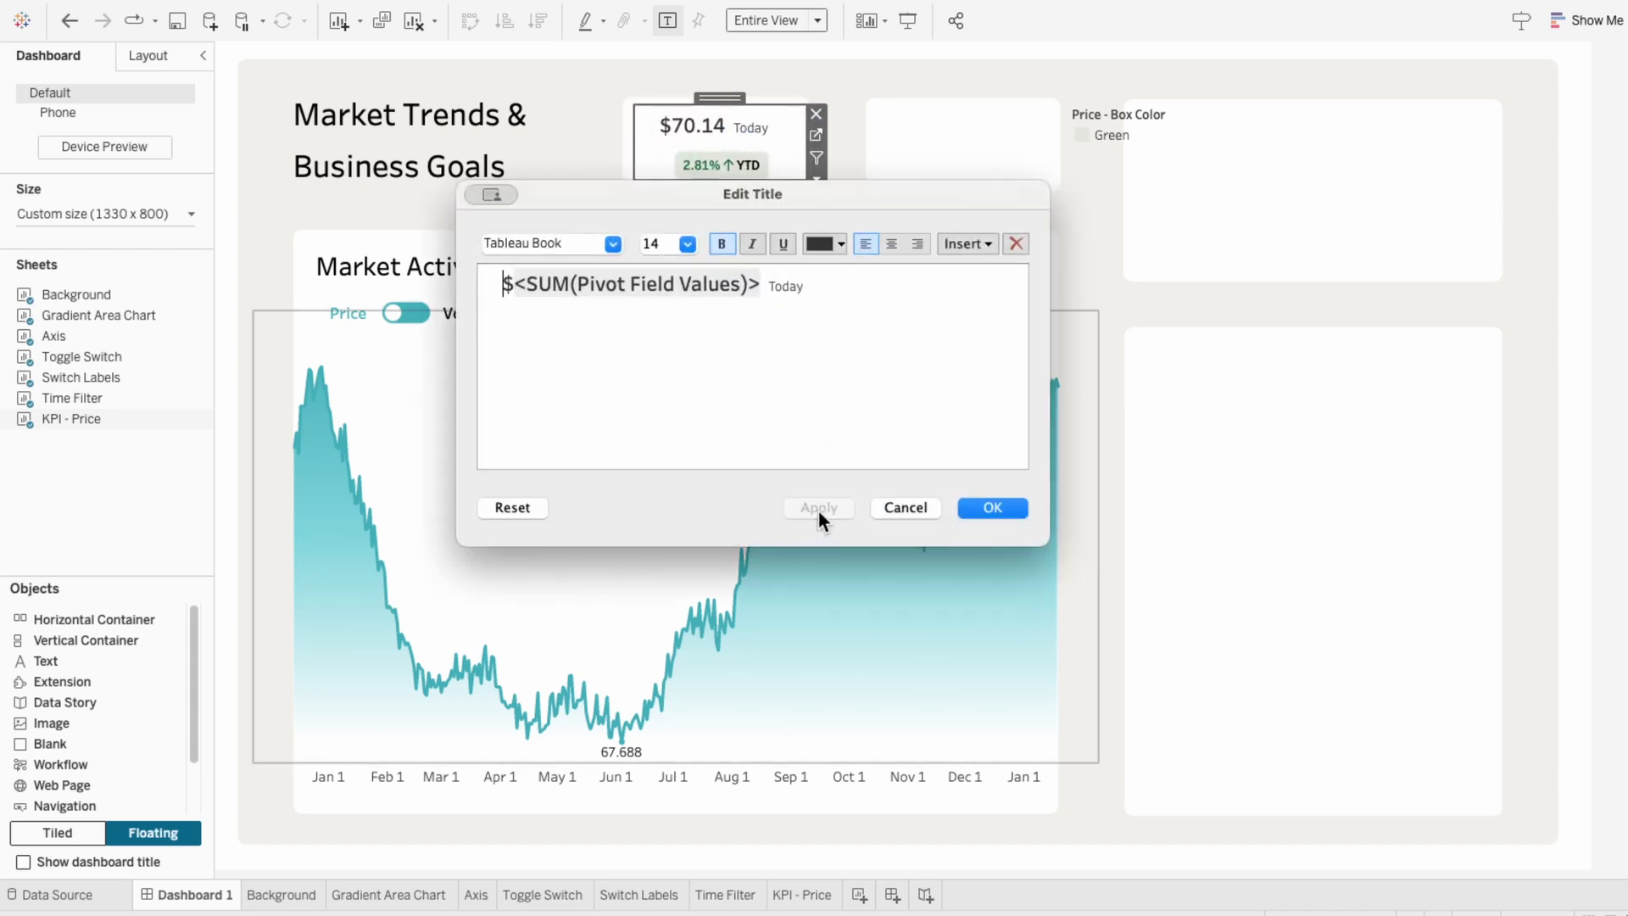
click(808, 509)
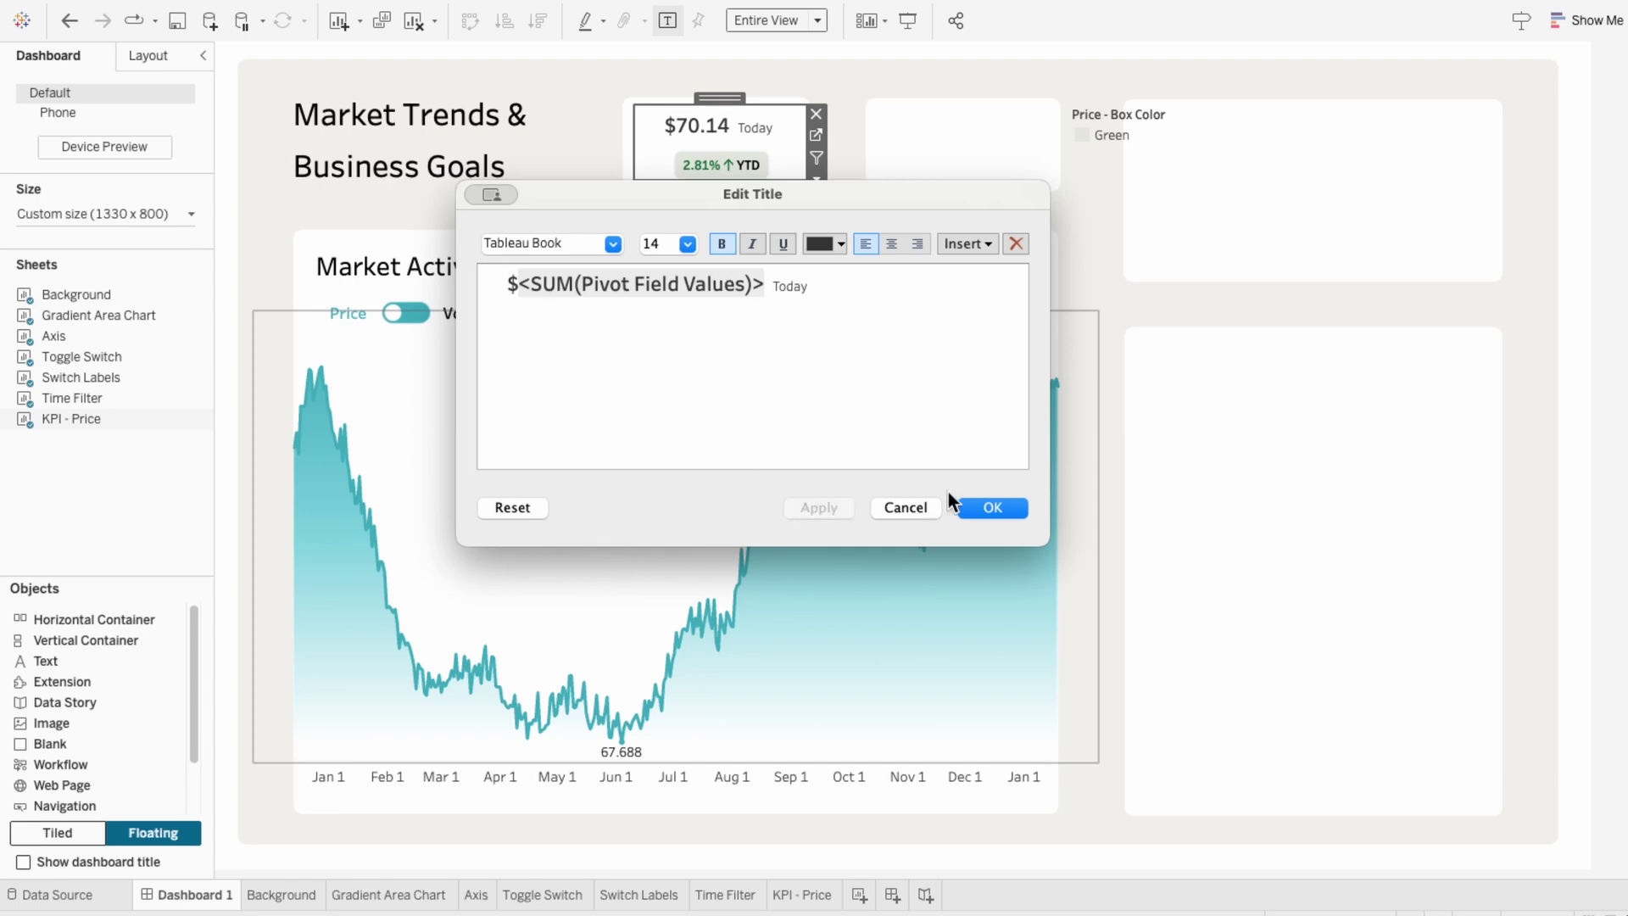
click(992, 507)
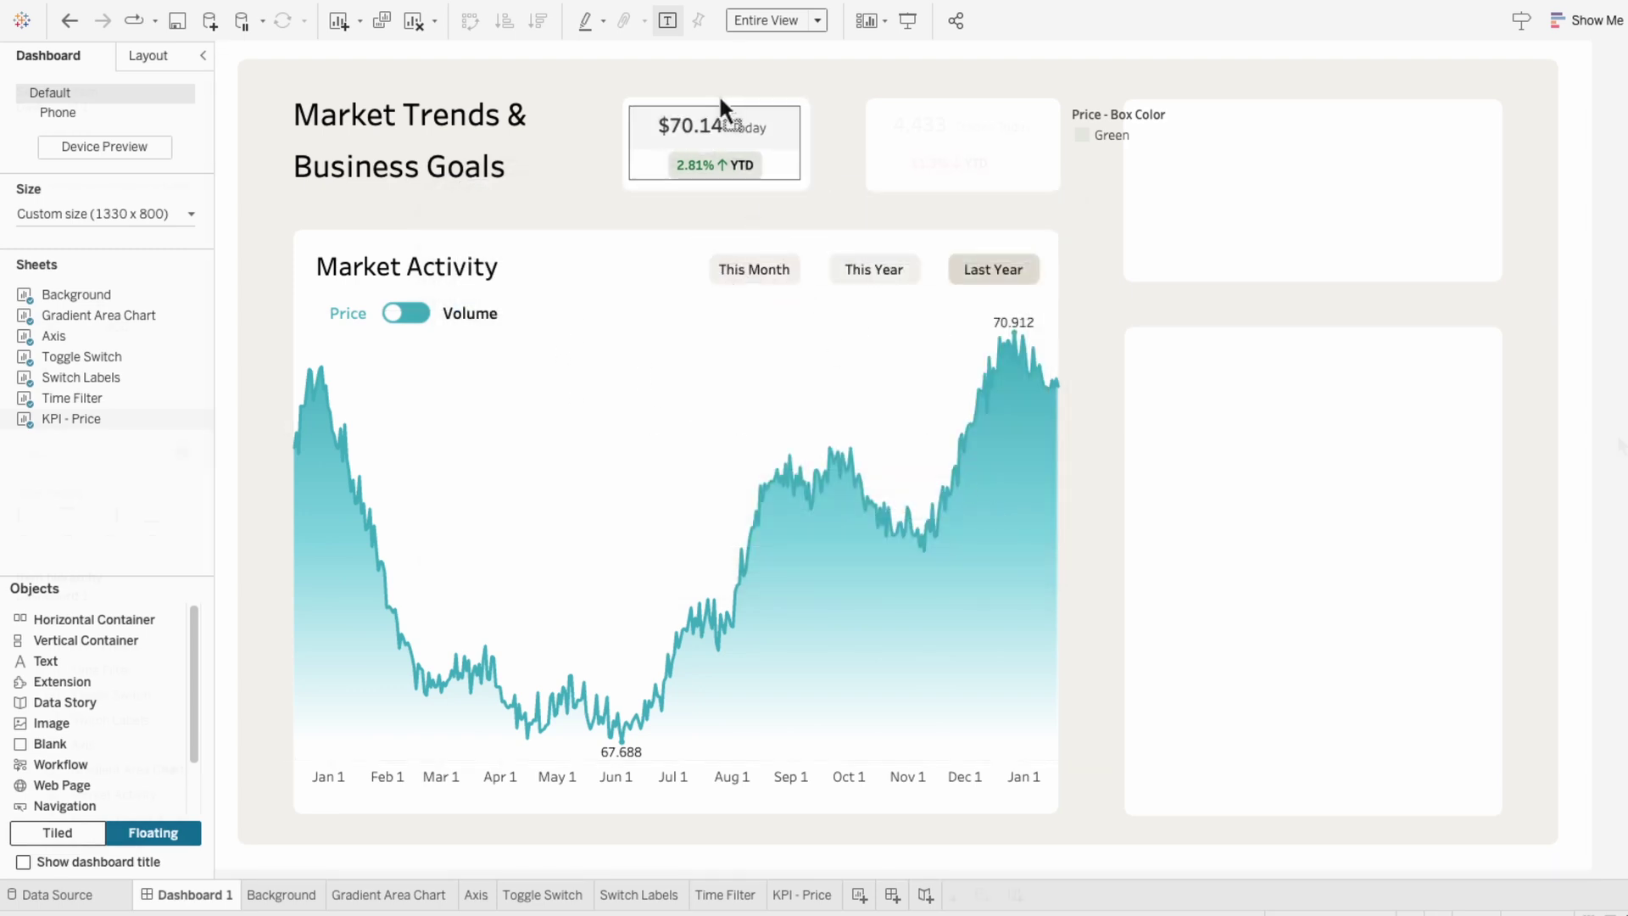